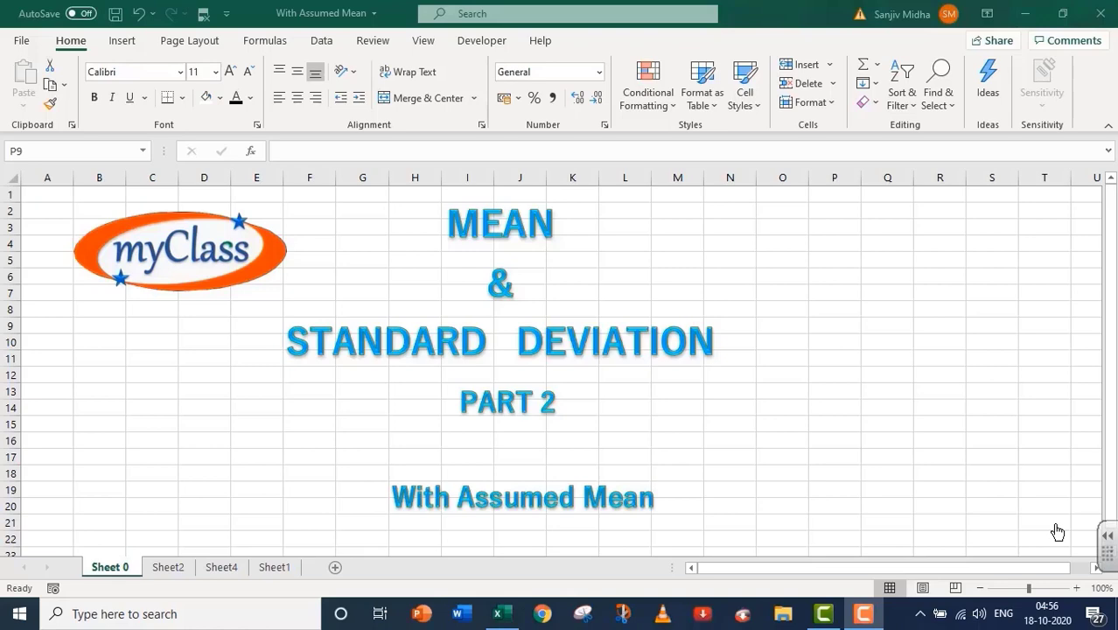
On Sheet2, enter =RANDBETWEEN(500,600) in B11, the first cell of the Random Values table
key("ctrl+Page_Down")
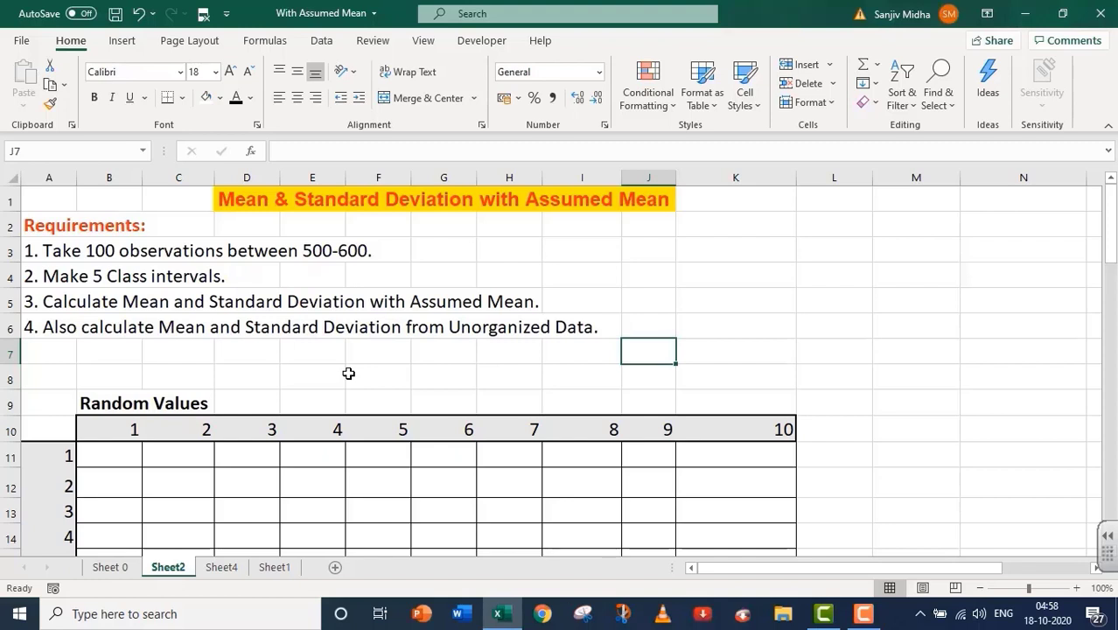
scroll(348, 374, "down", 1)
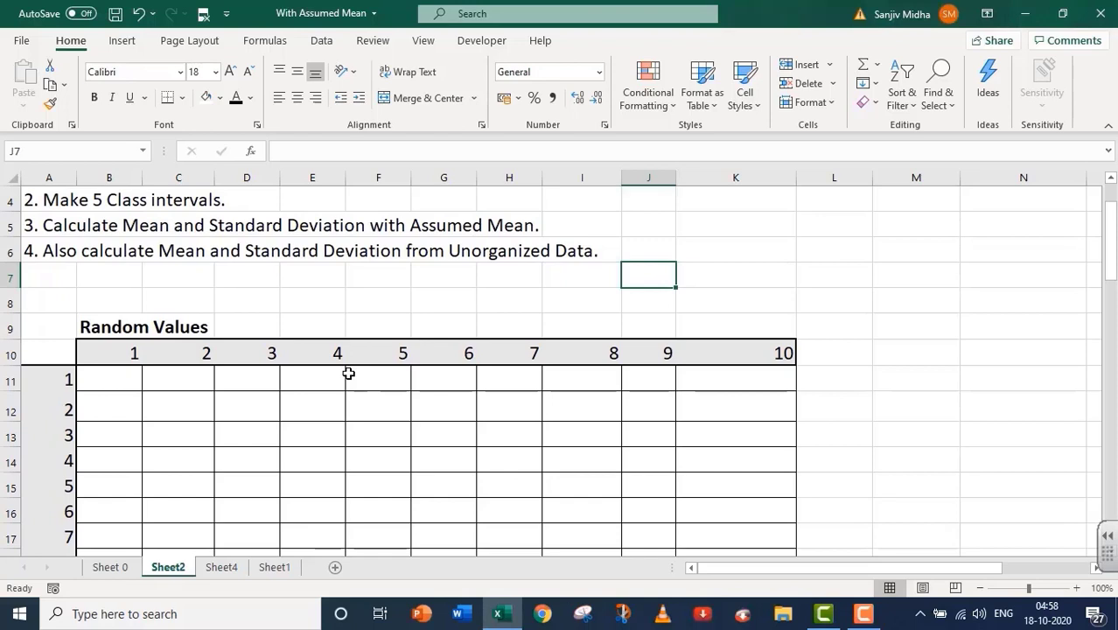
scroll(348, 374, "down", 1)
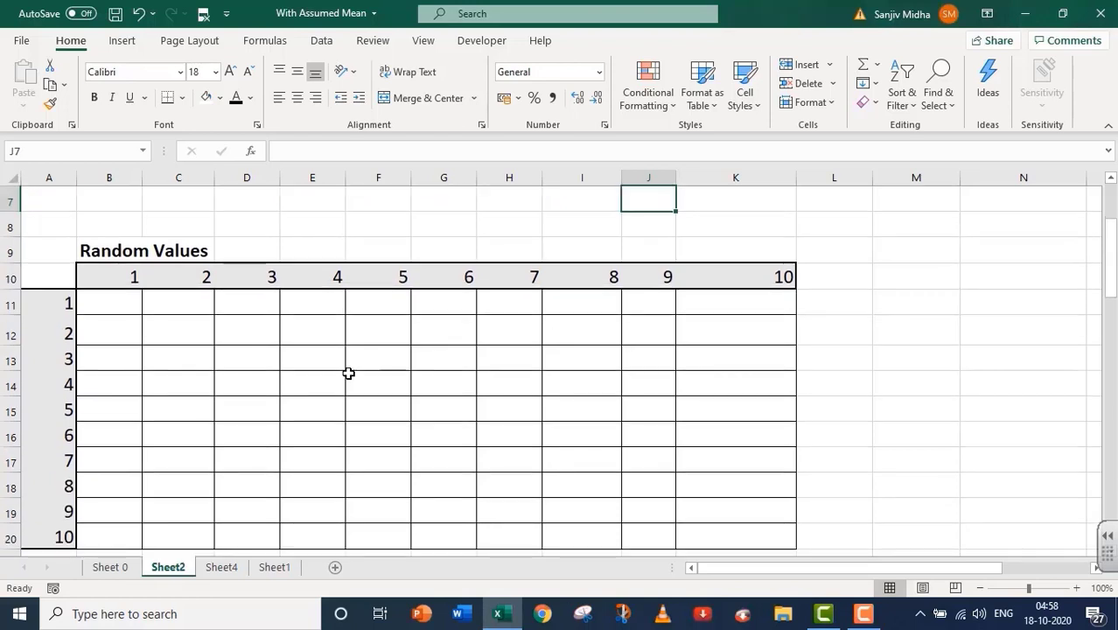
left_click(112, 304)
double_click(112, 304)
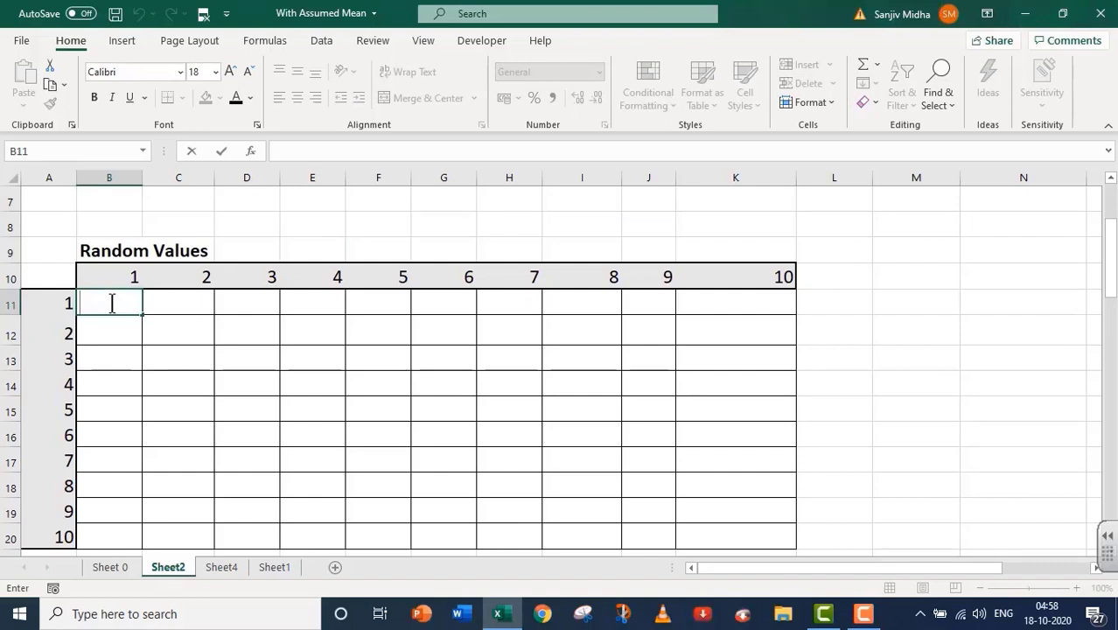
type("=R")
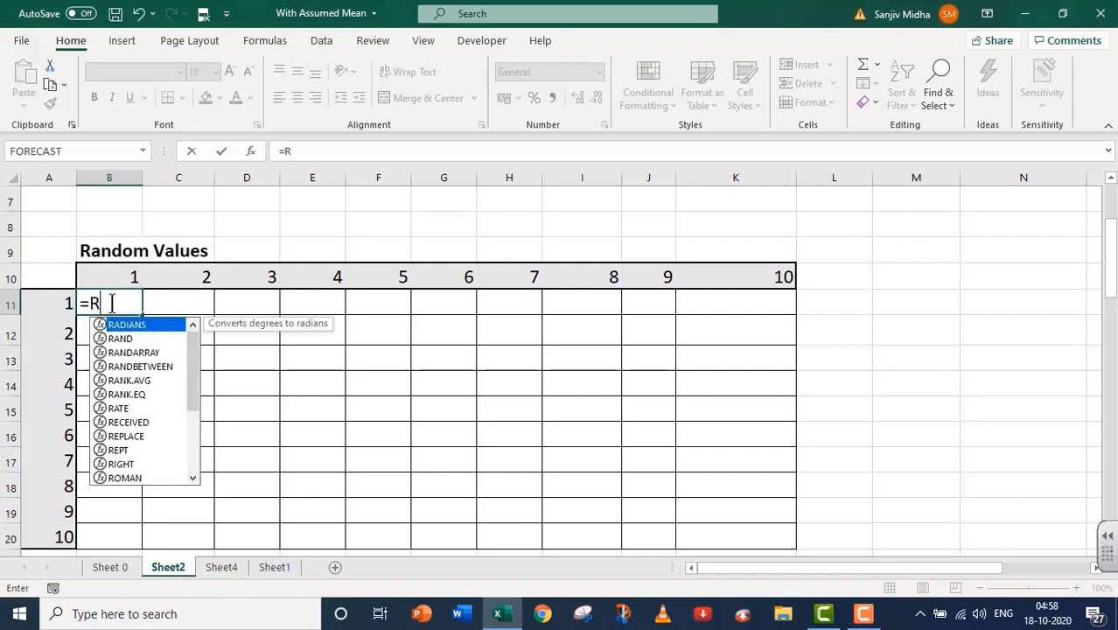
type("ANDB")
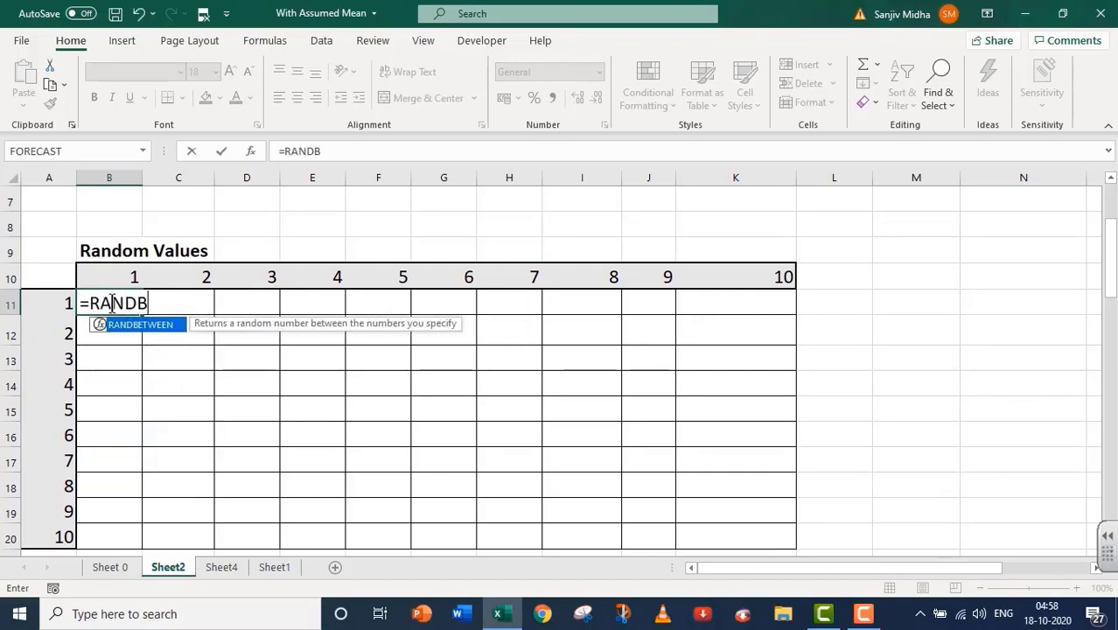
key("Tab")
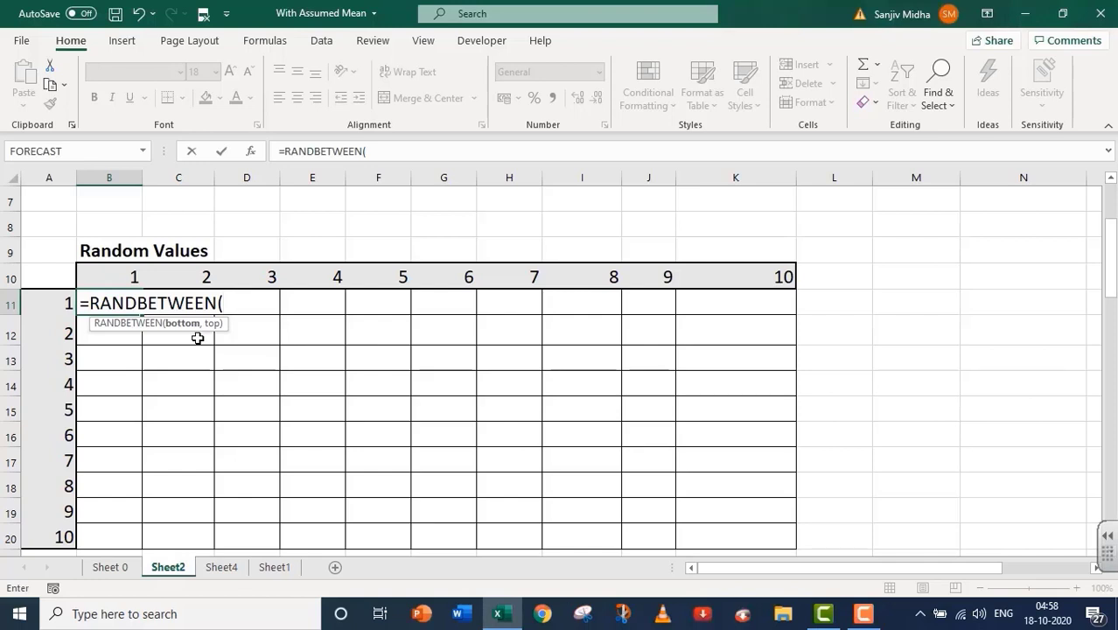
type("500,")
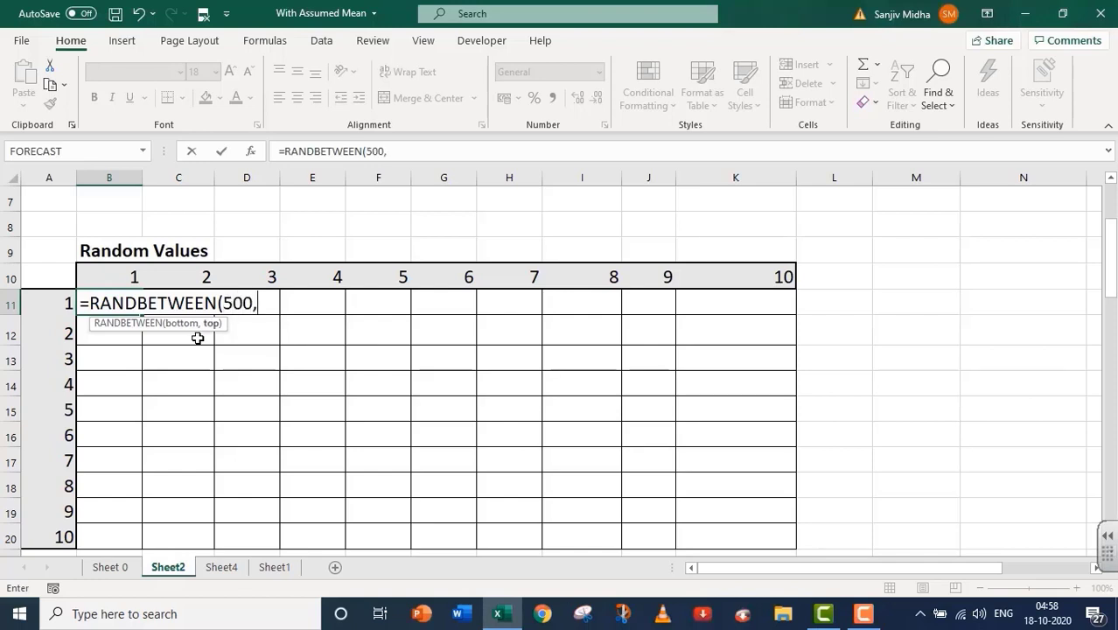
type("600)")
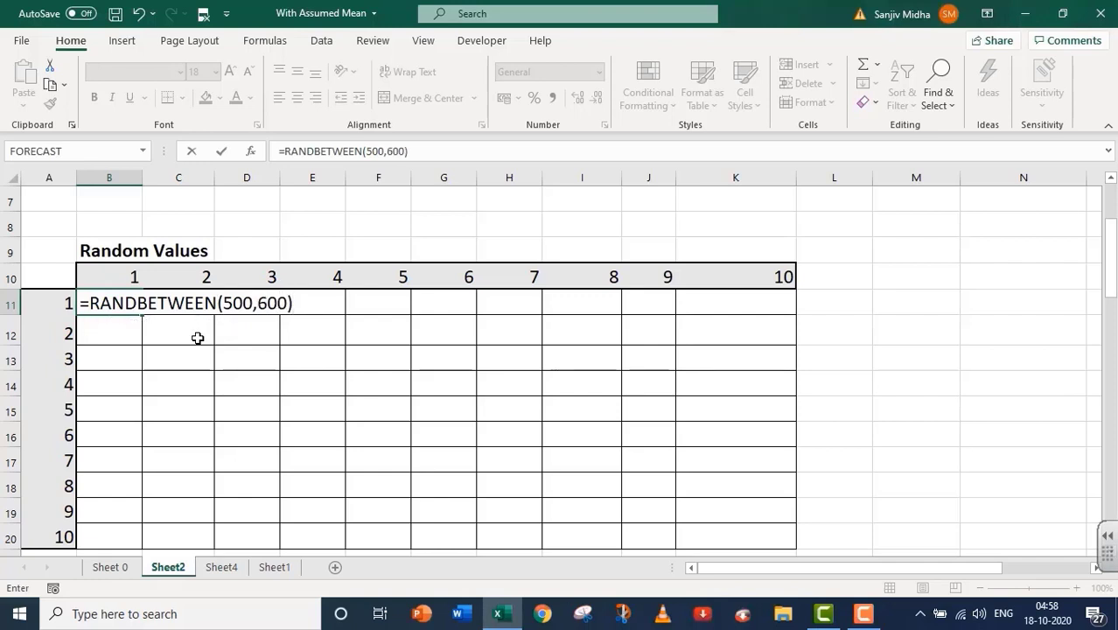
key("Return")
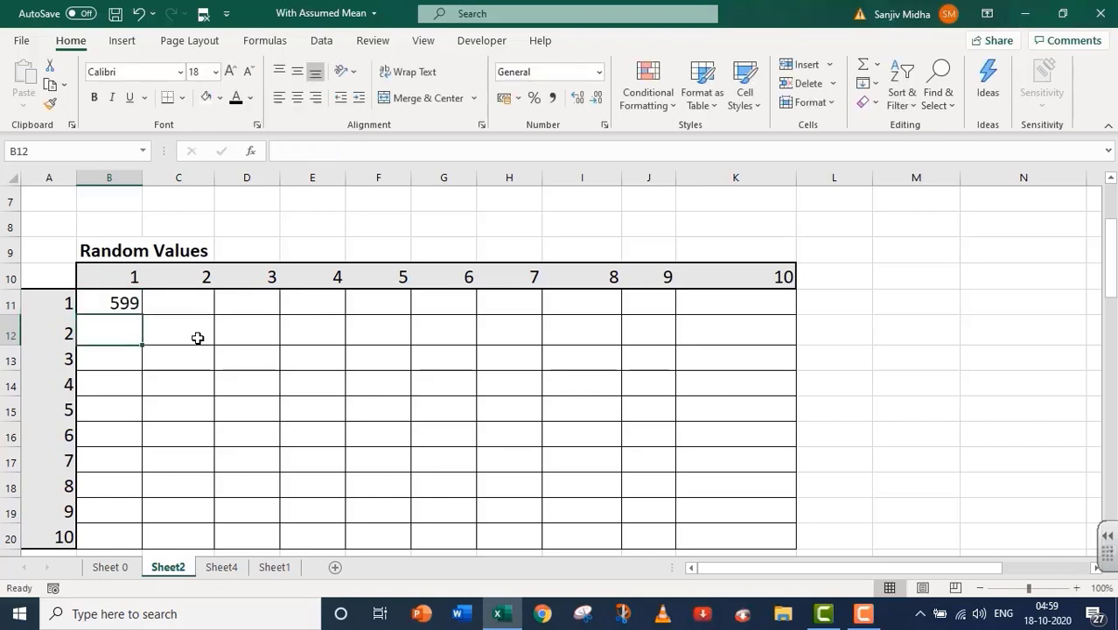
Fill the random number formula from B11 through the whole 10 by 10 table, B11:K20
left_click(119, 301)
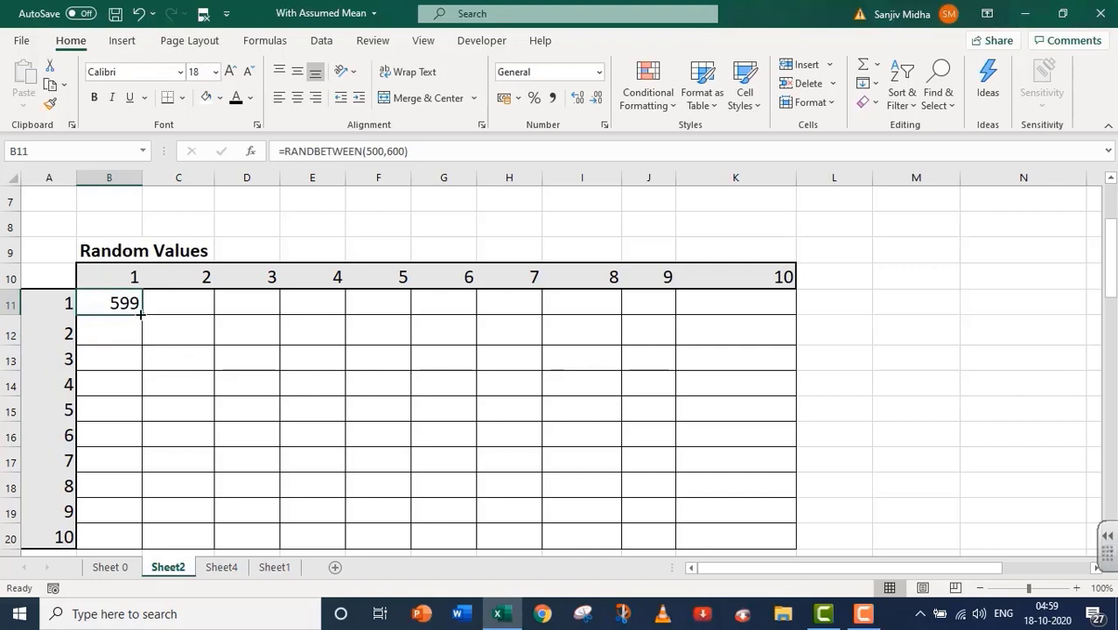
left_click_drag(144, 311, 756, 499)
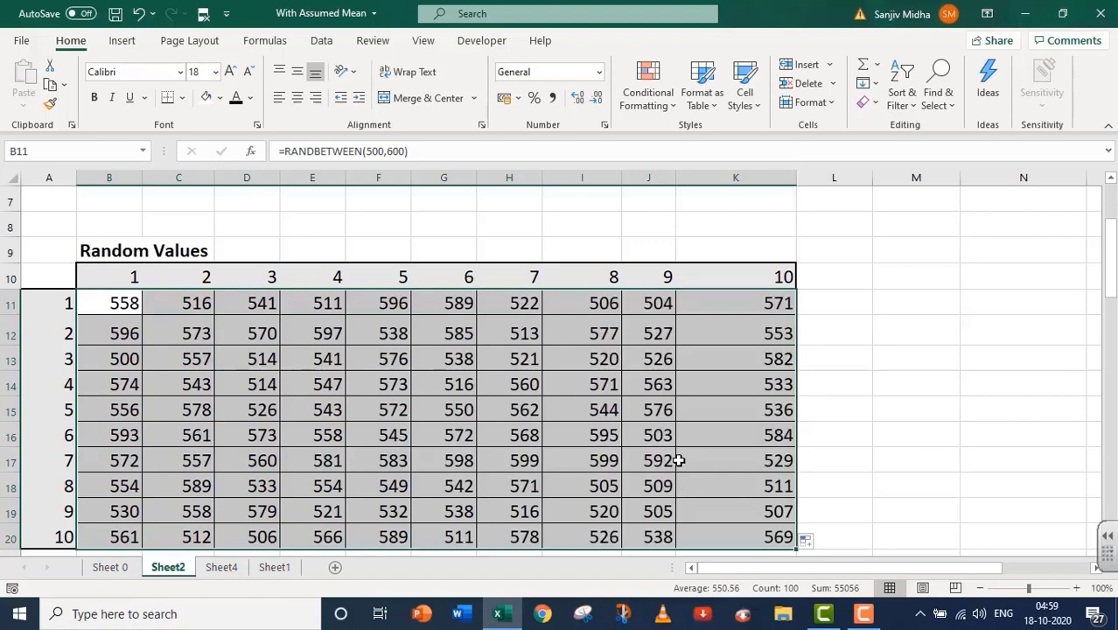
left_click(895, 366)
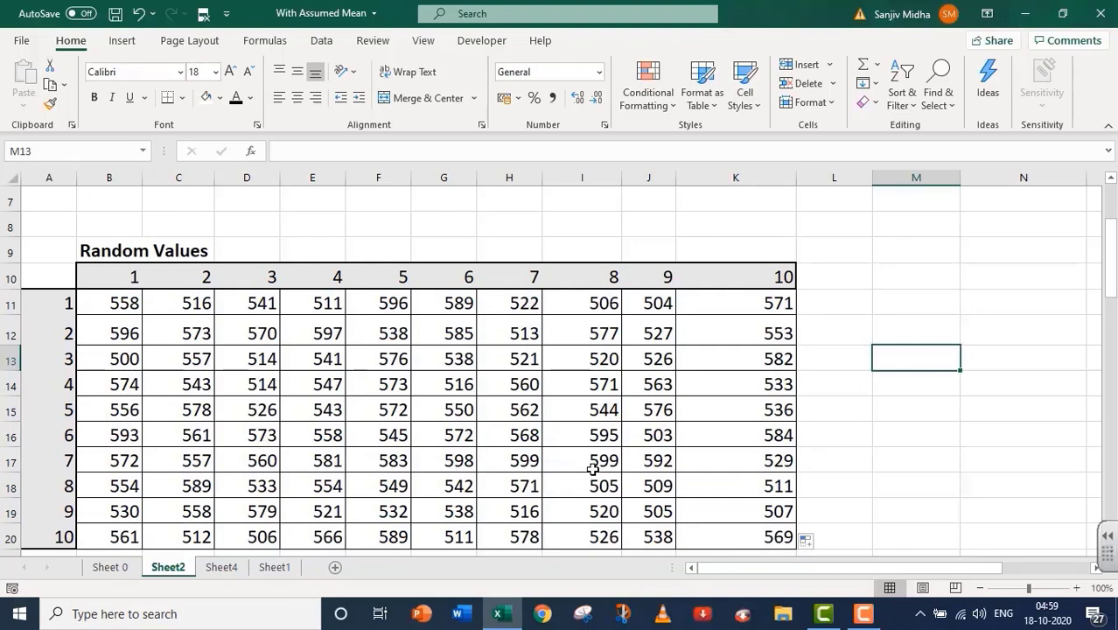
Inspect the formulas in G15 and E15 and re-enter them to see how the random values recalculate
double_click(448, 409)
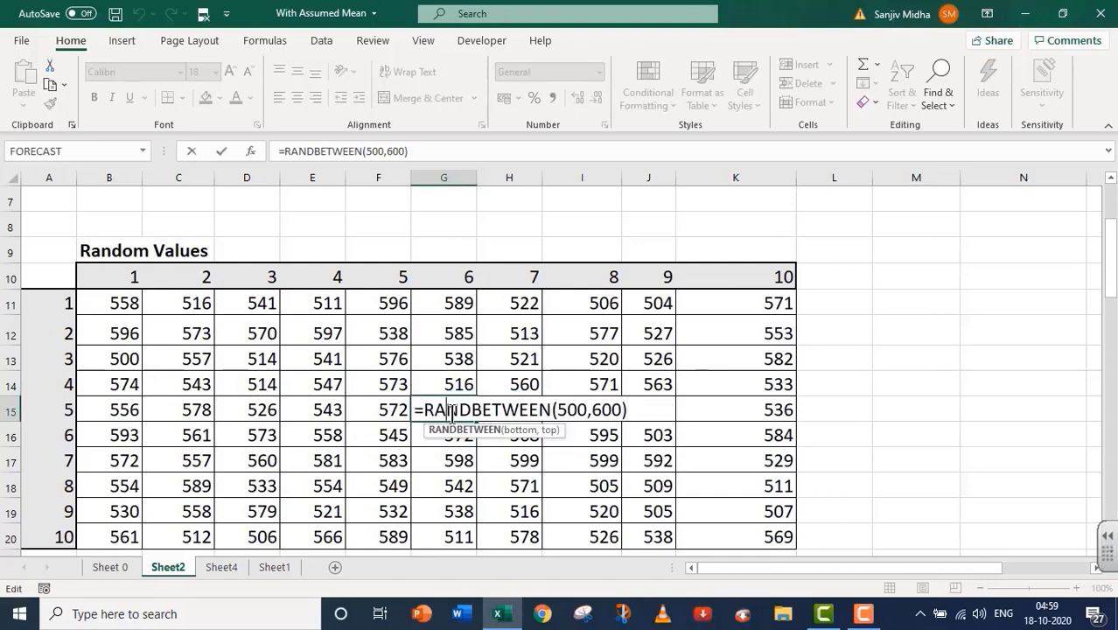
key("Return")
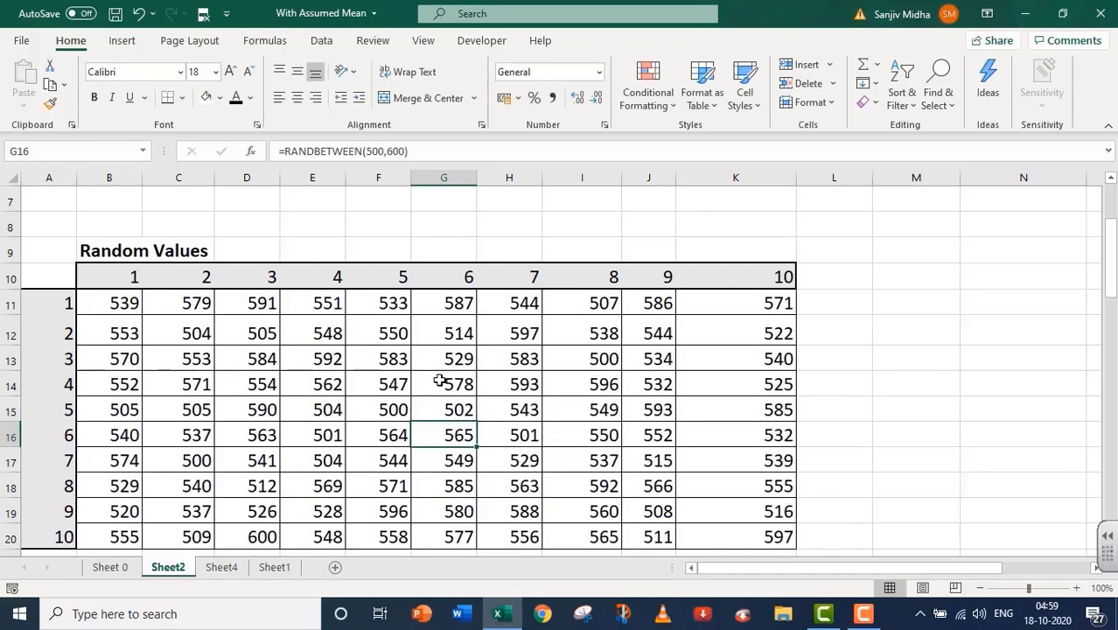
double_click(319, 410)
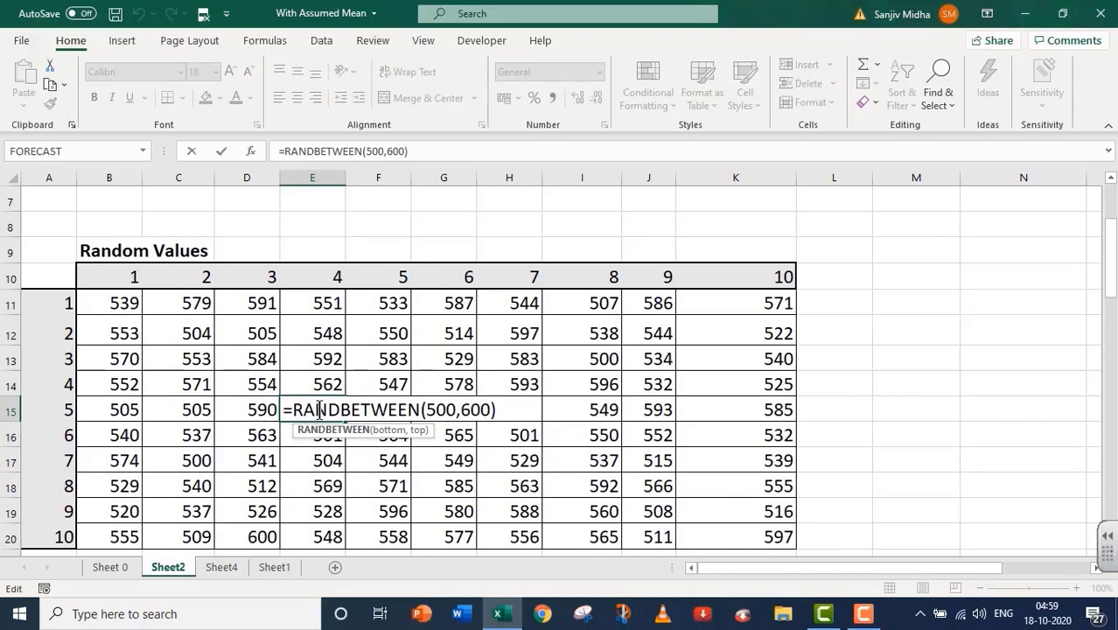
key("Return")
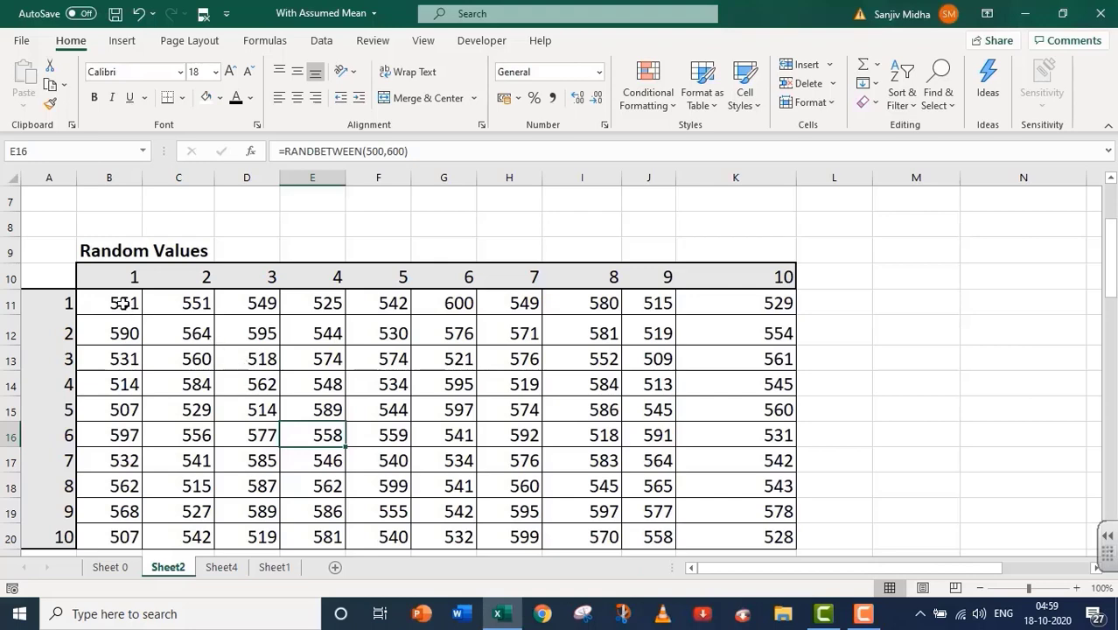
Copy the random numbers in B11:K20 and paste them as values only into the Fixed Values table starting at B28
left_click_drag(123, 303, 734, 530)
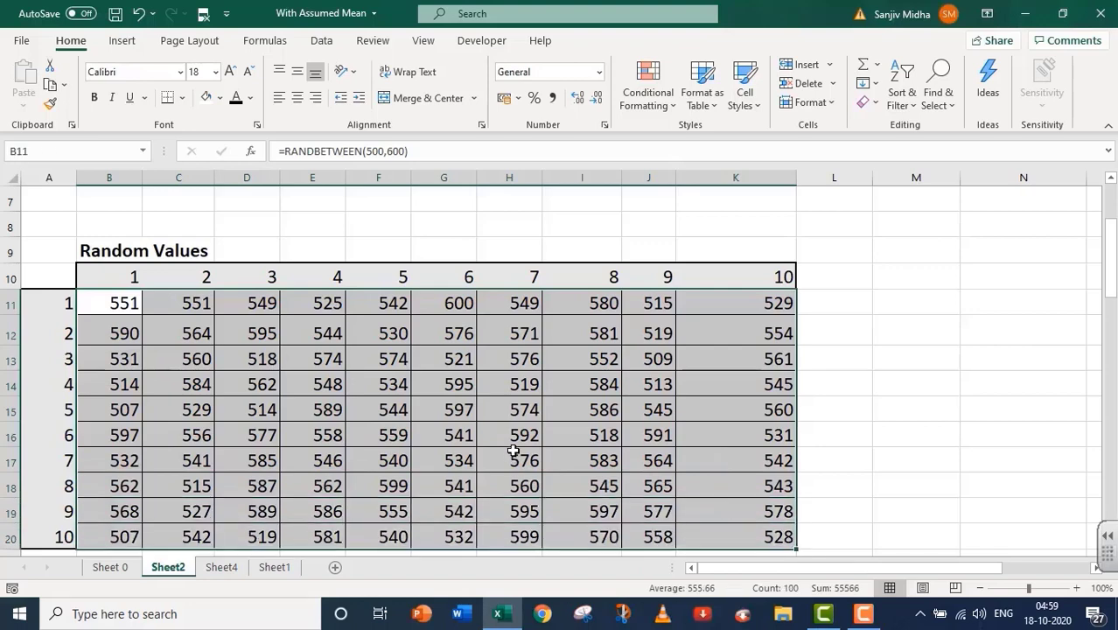
key("ctrl+c")
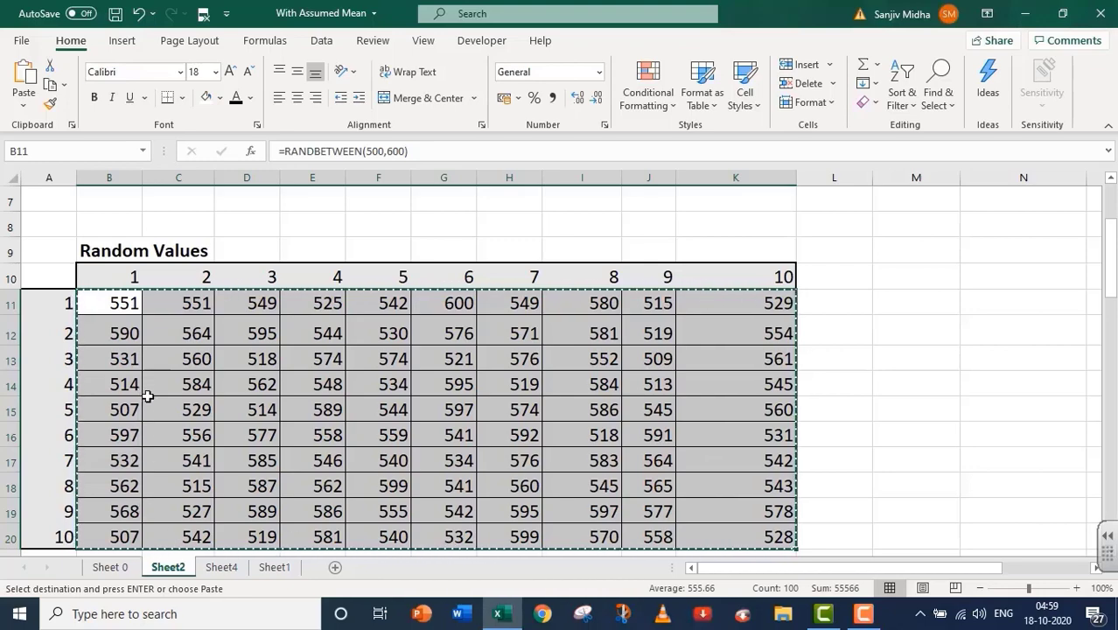
scroll(148, 396, "down", 5)
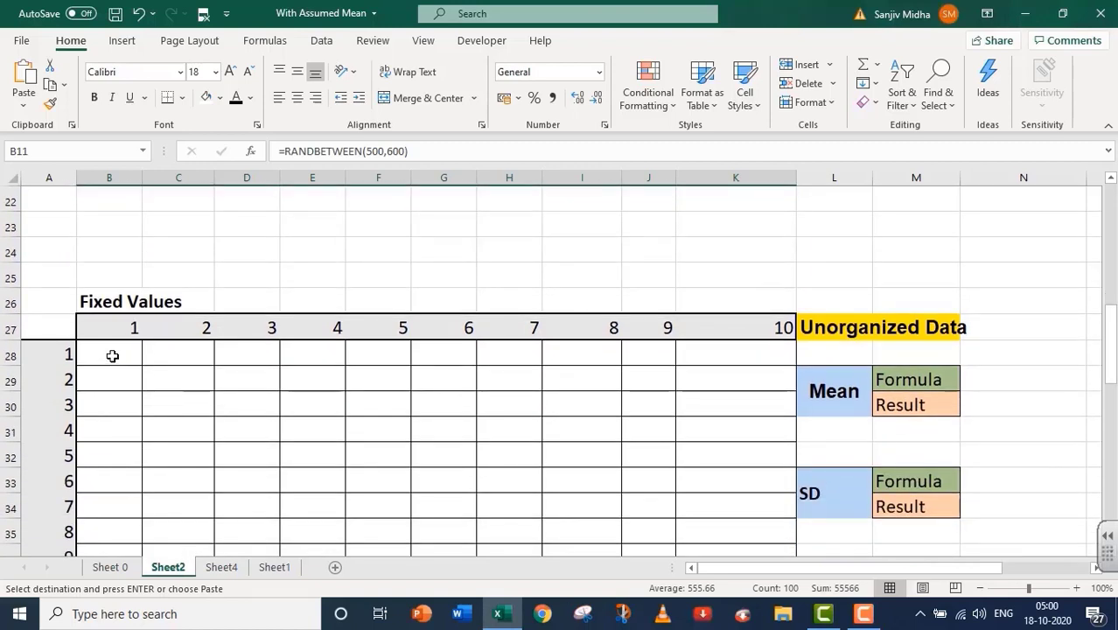
left_click(112, 355)
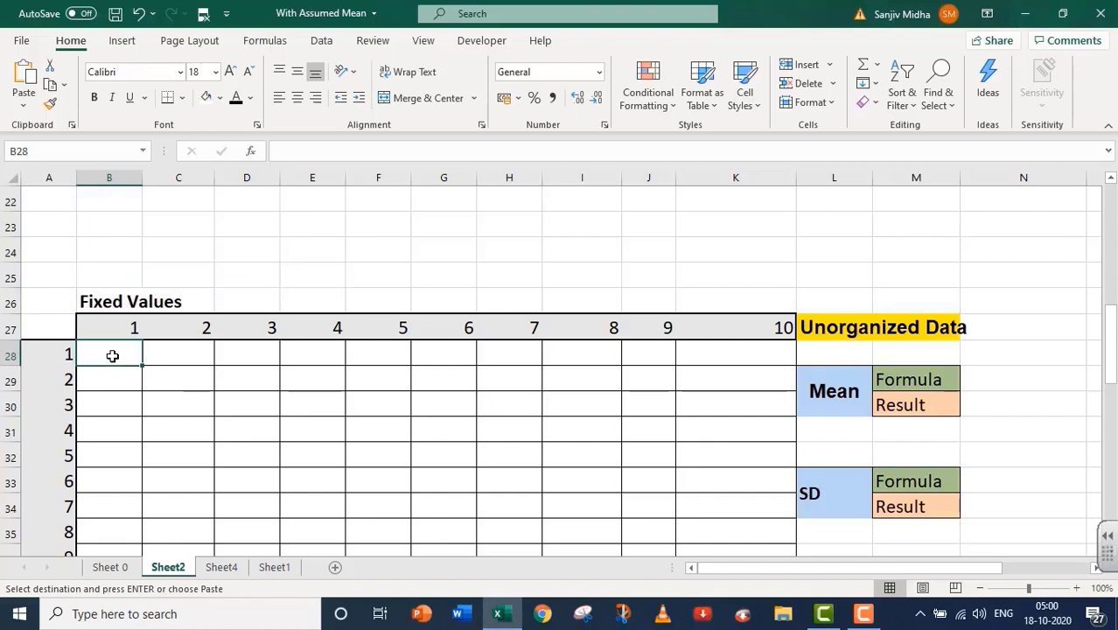
right_click(112, 356)
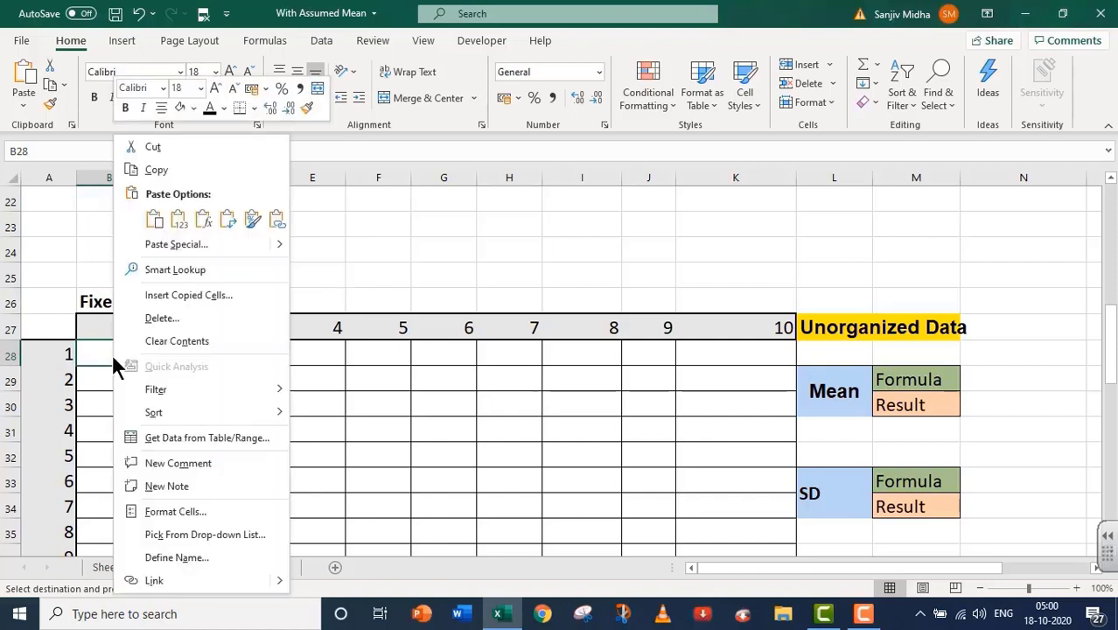
left_click(156, 243)
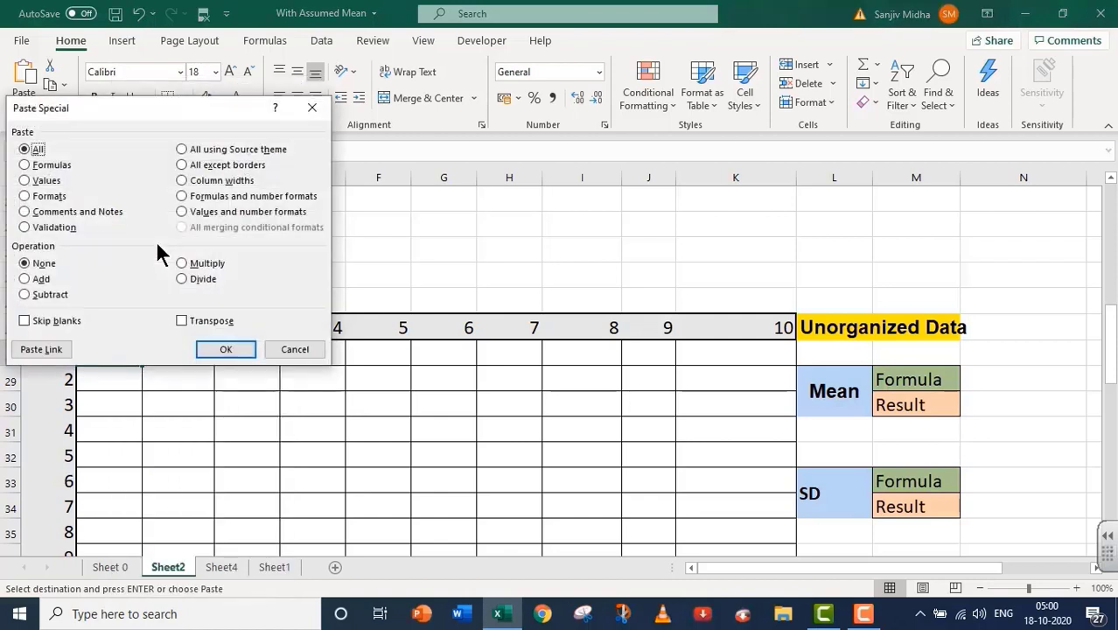
left_click(23, 181)
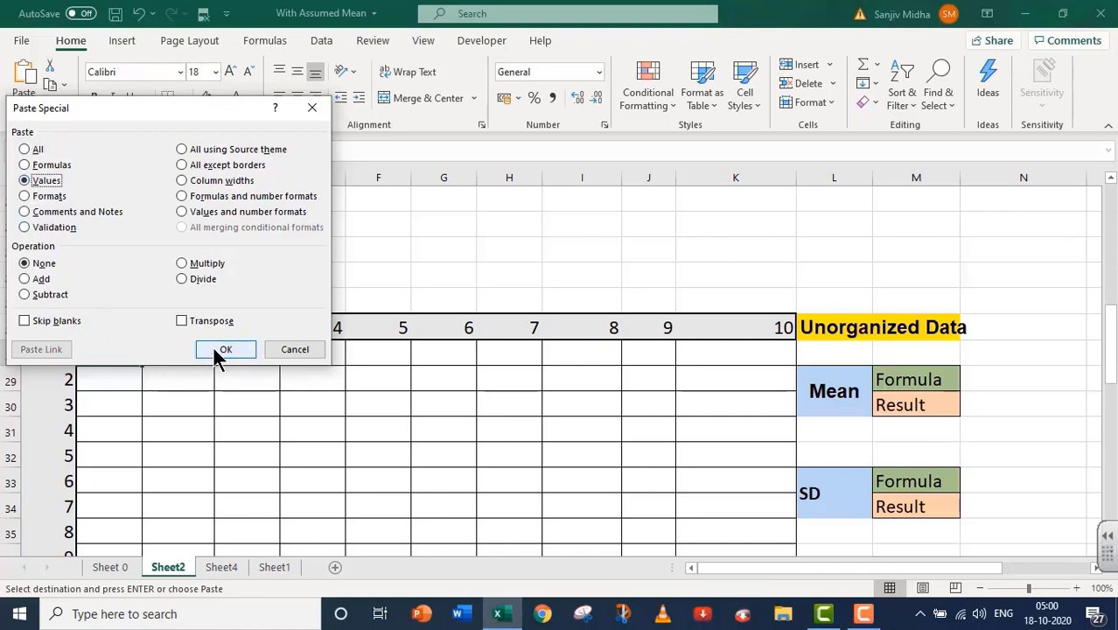
left_click(226, 349)
scroll(254, 357, "down", 1)
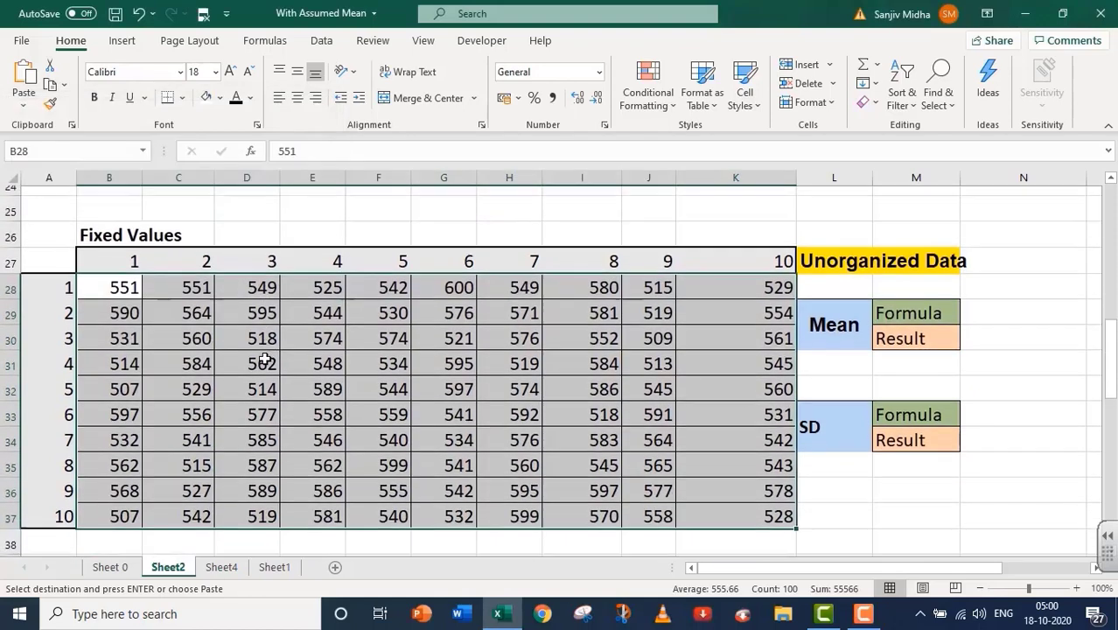
left_click(834, 505)
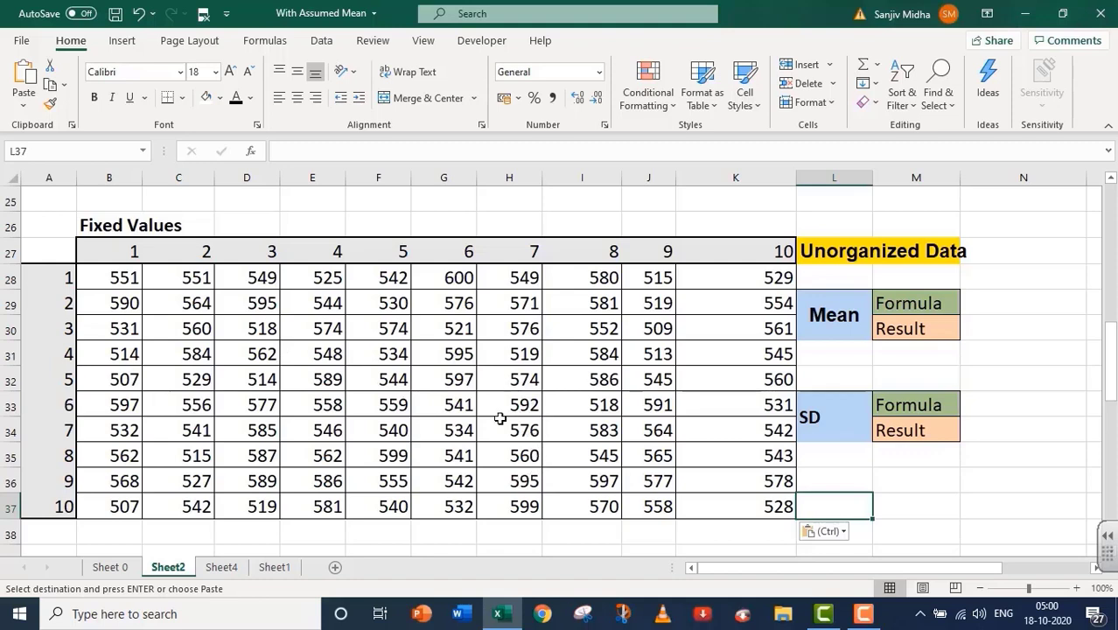
left_click(393, 391)
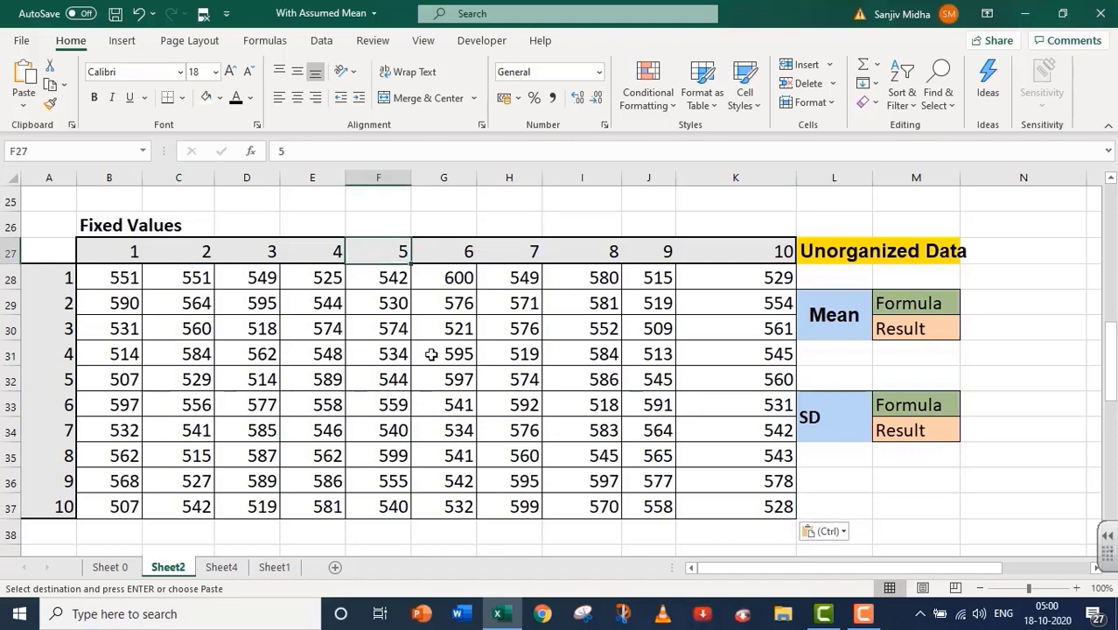
double_click(426, 364)
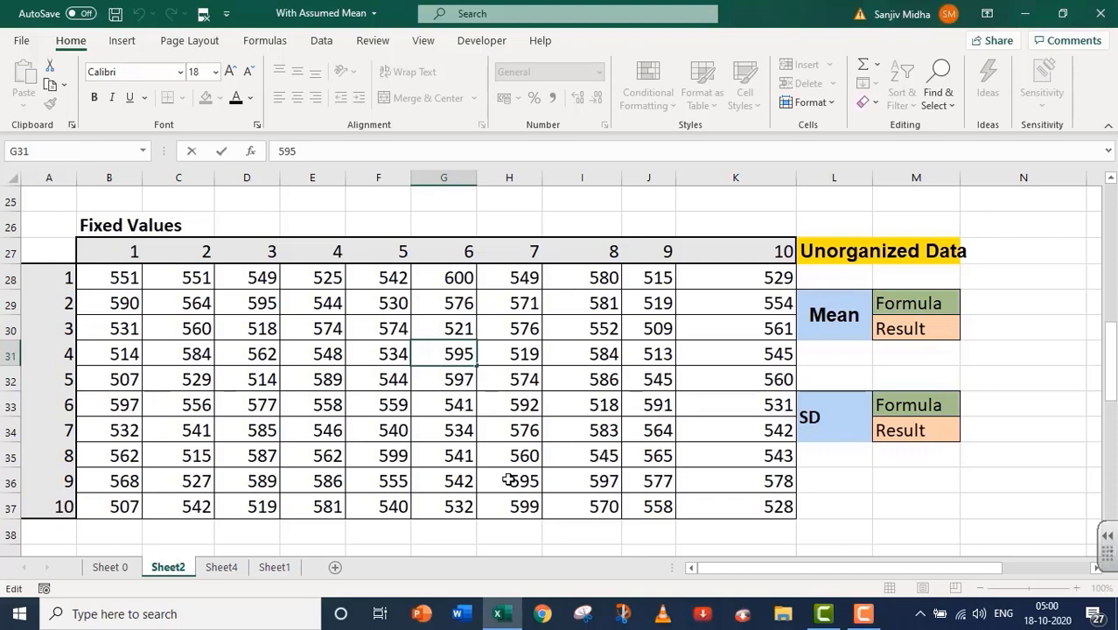
Calculate the mean of the fixed values with =AVERAGE(B28:K37), placing the formula text in N29 and the result in N30
left_click(975, 302)
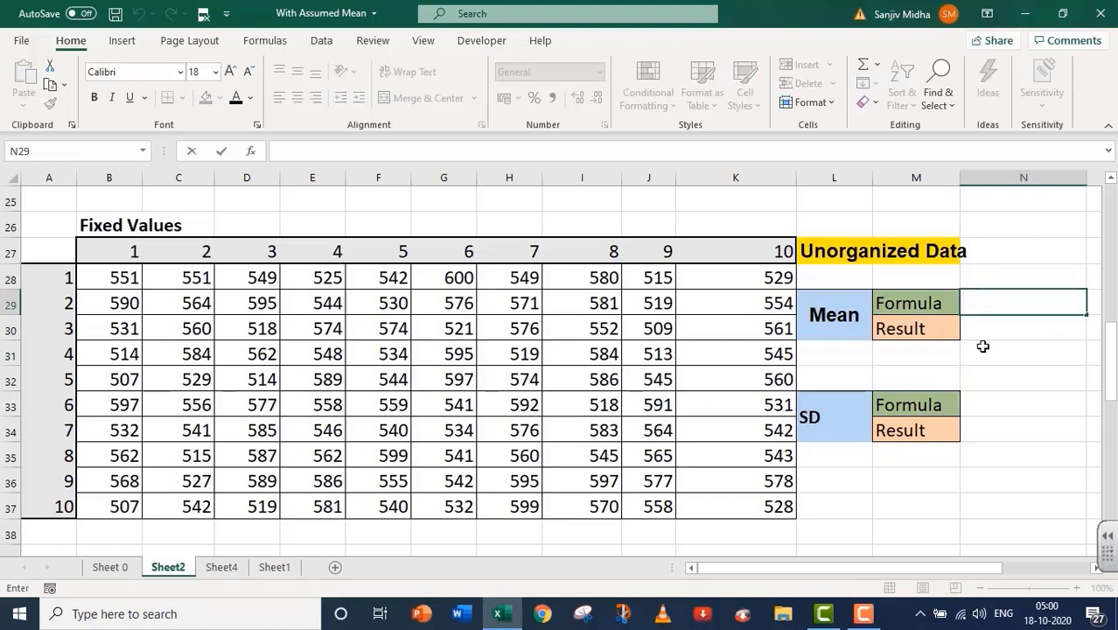
type("=A")
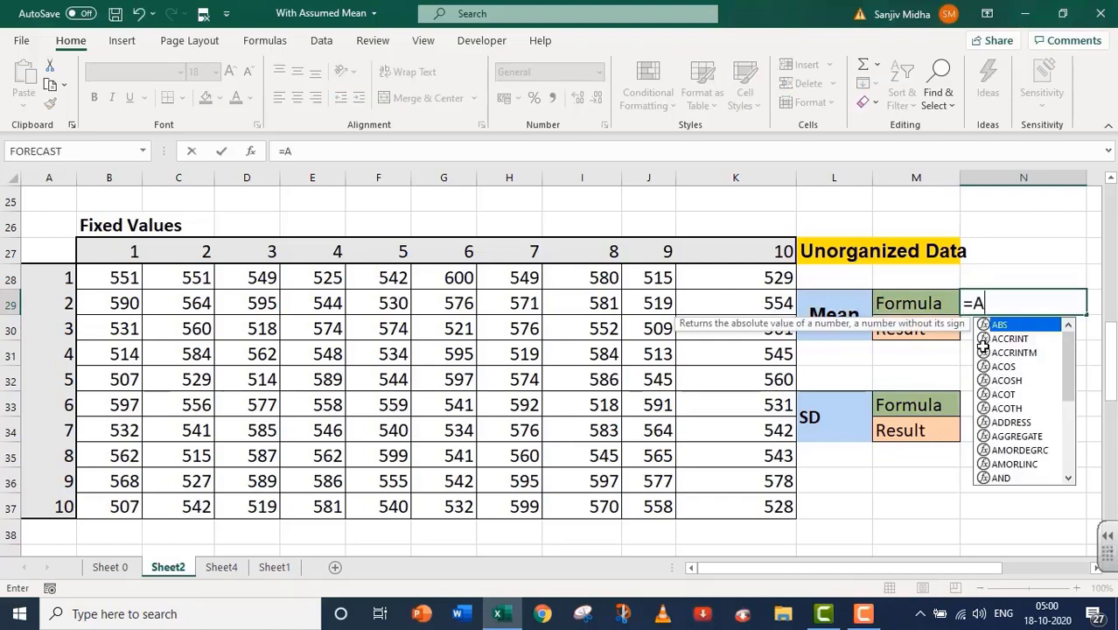
type("VERAGE(")
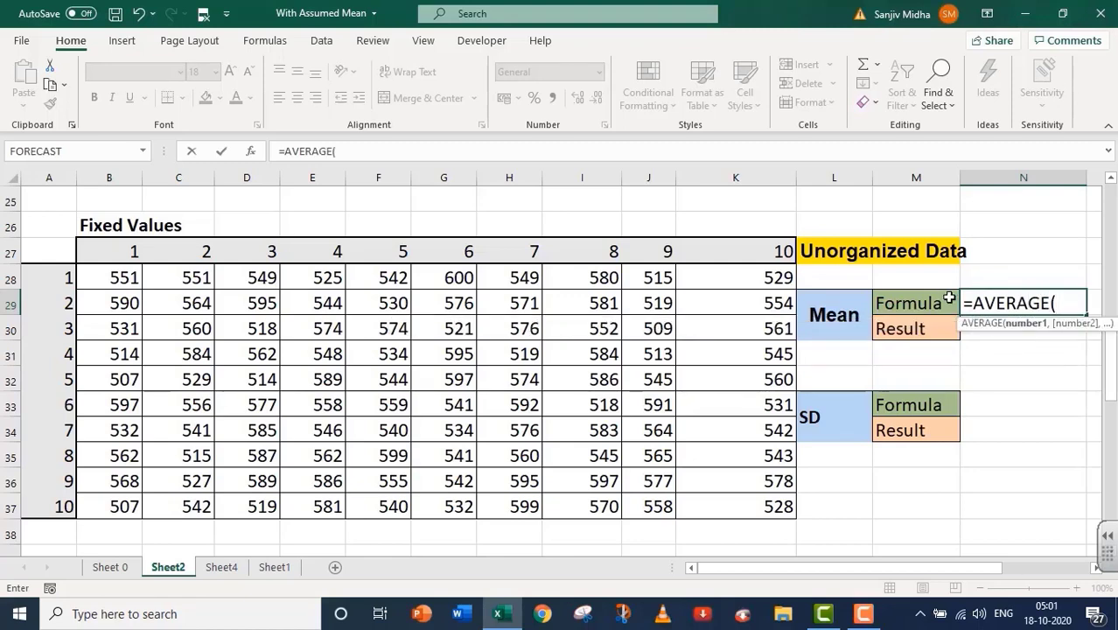
left_click_drag(121, 278, 473, 387)
left_click_drag(668, 442, 740, 514)
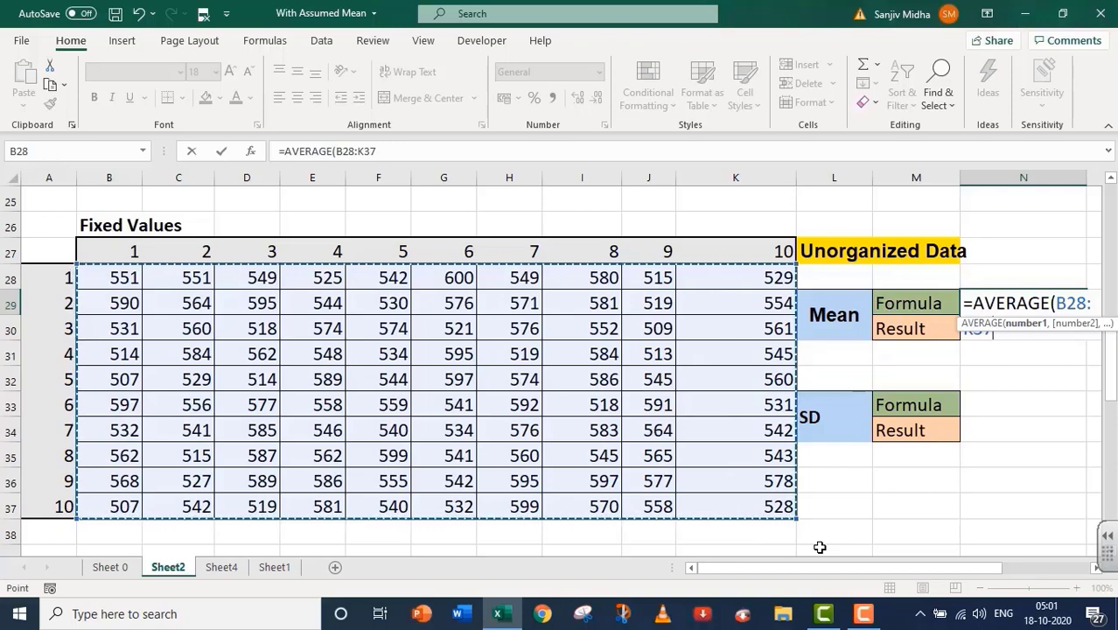
type(")")
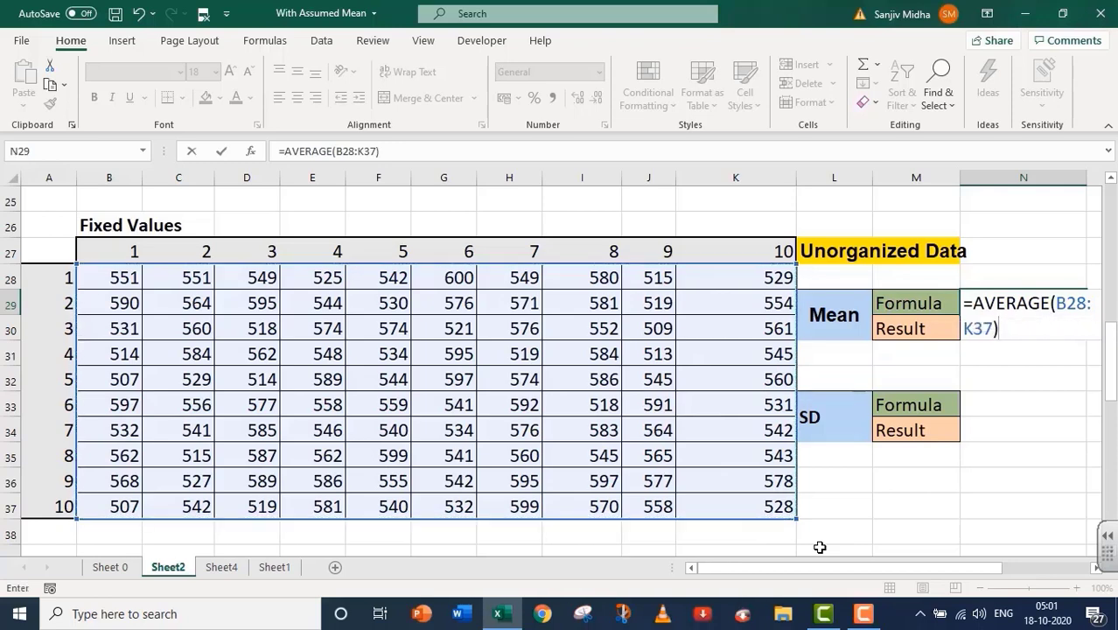
key("Return")
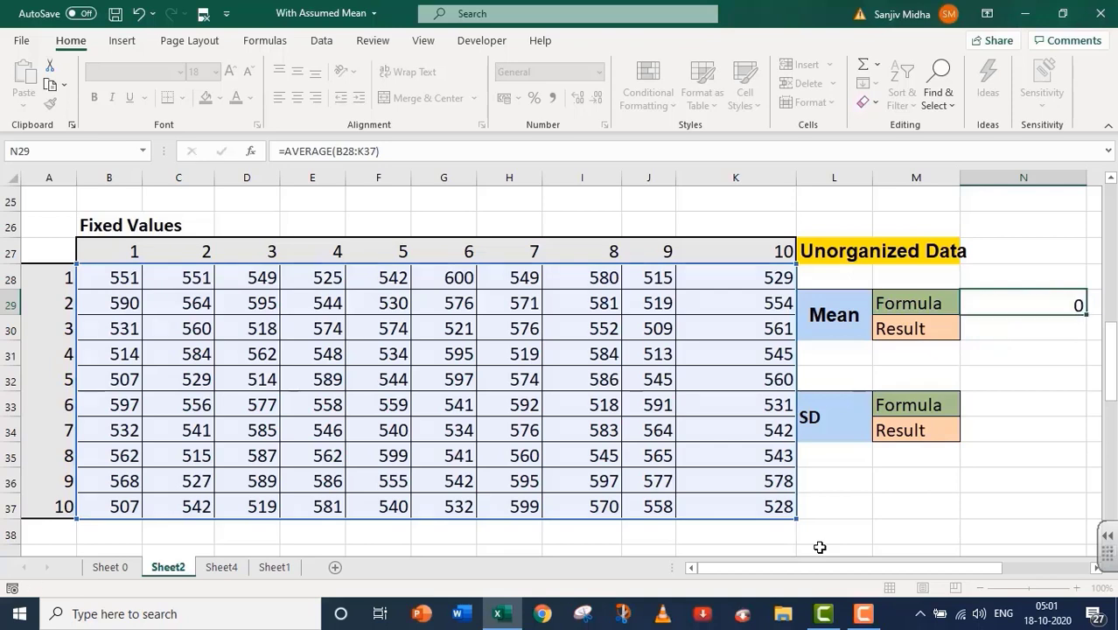
left_click(1012, 303)
left_click_drag(1012, 303, 1015, 329)
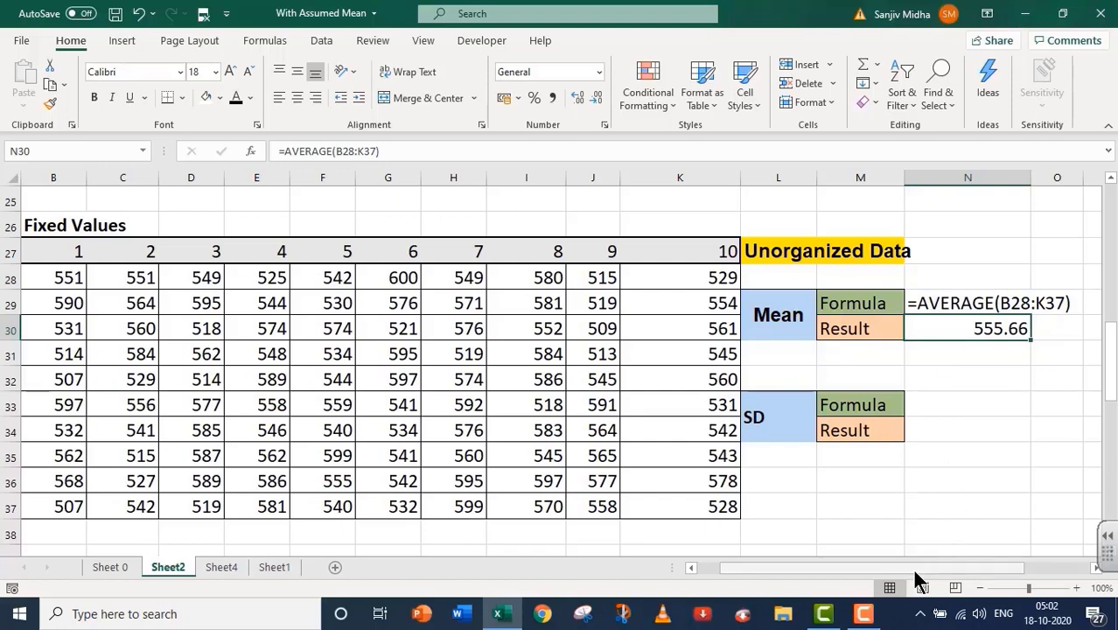
Enter the standard deviation formula =STDEV(B28:K37) as displayed text in the SD formula cell N33
left_click_drag(913, 574, 904, 574)
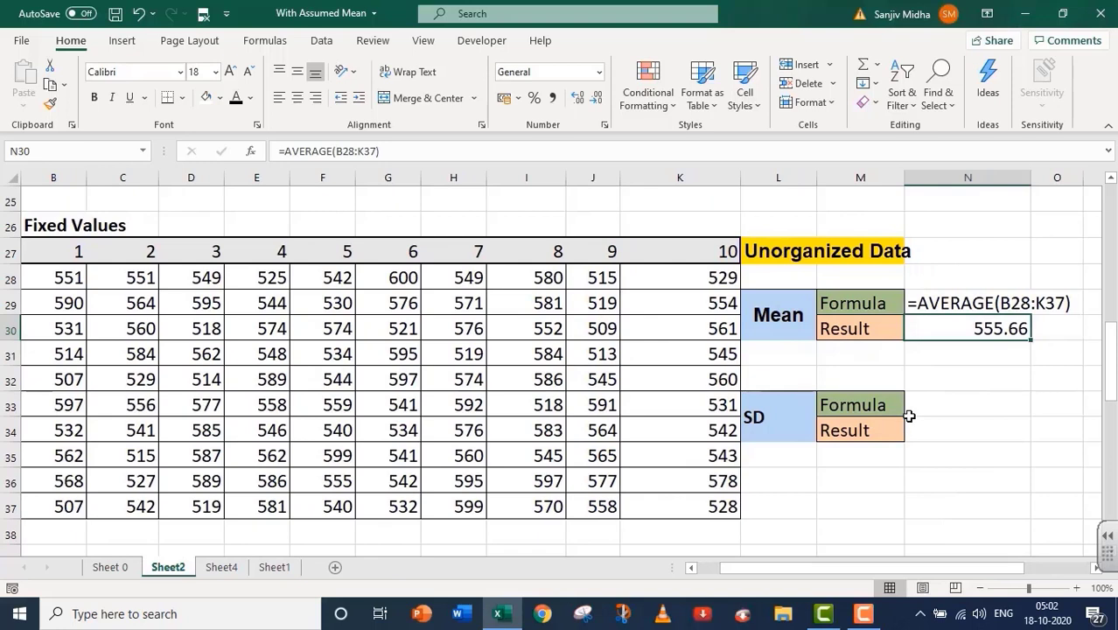
left_click(941, 404)
type("=S")
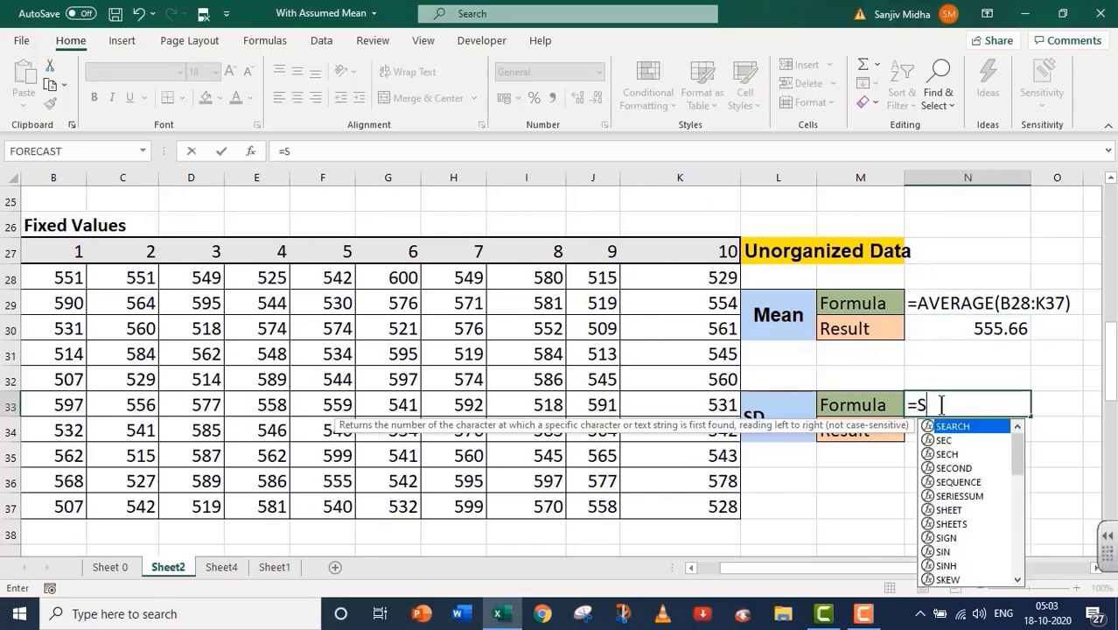
type("T")
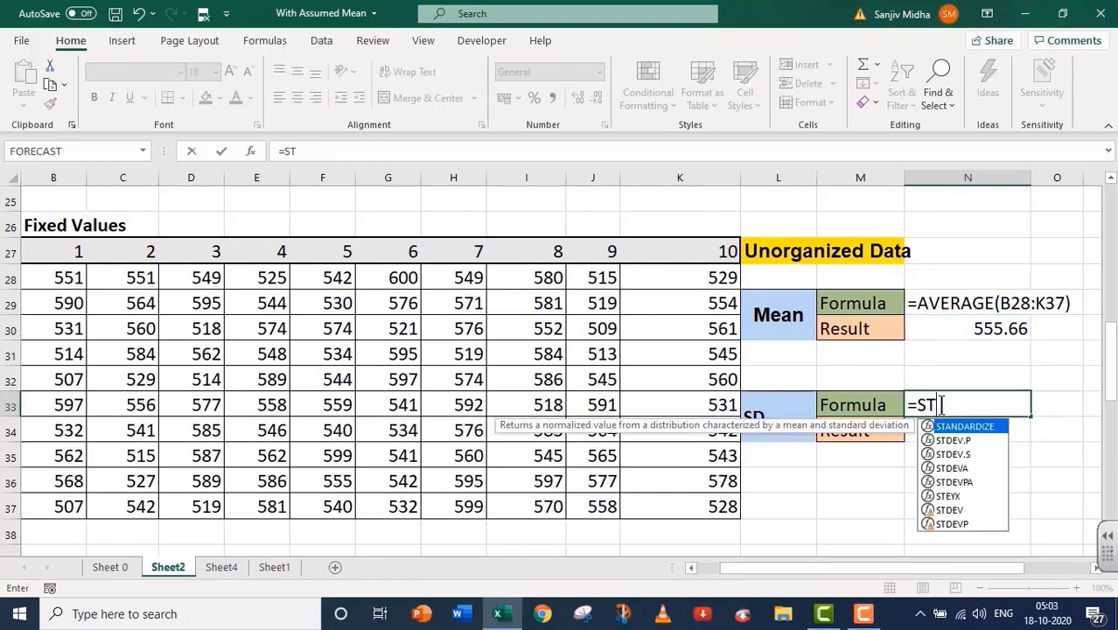
type("D")
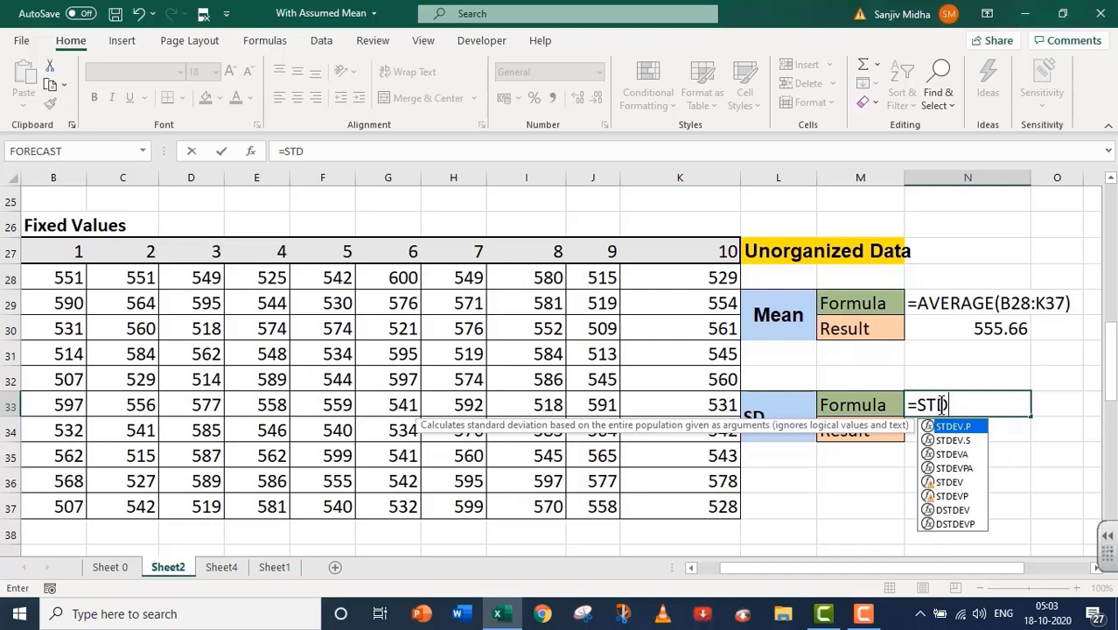
left_click(947, 483)
double_click(947, 483)
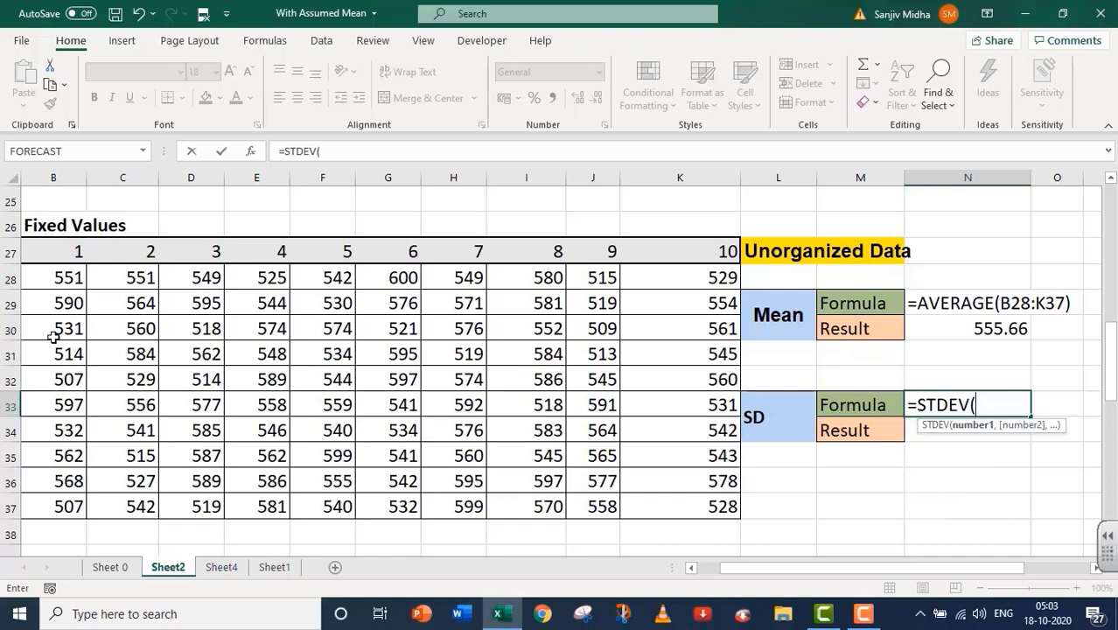
left_click(69, 277)
left_click_drag(76, 301, 654, 497)
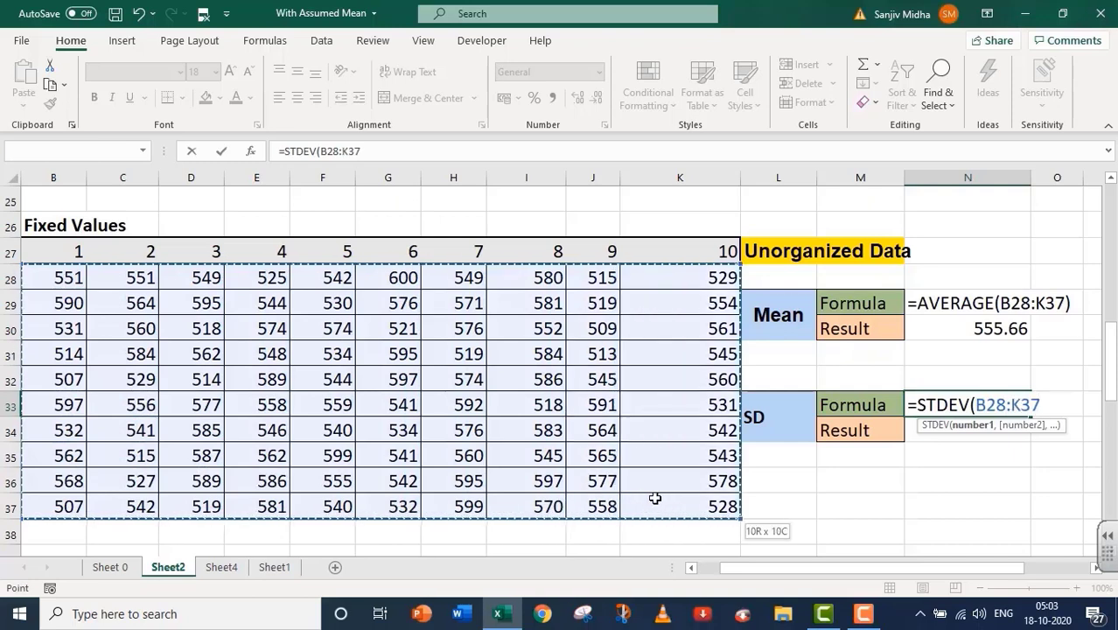
key("Return")
Copy the STDEV formula text from N33 into N34 and remove its leading apostrophe so that it calculates
left_click_drag(930, 399, 944, 425)
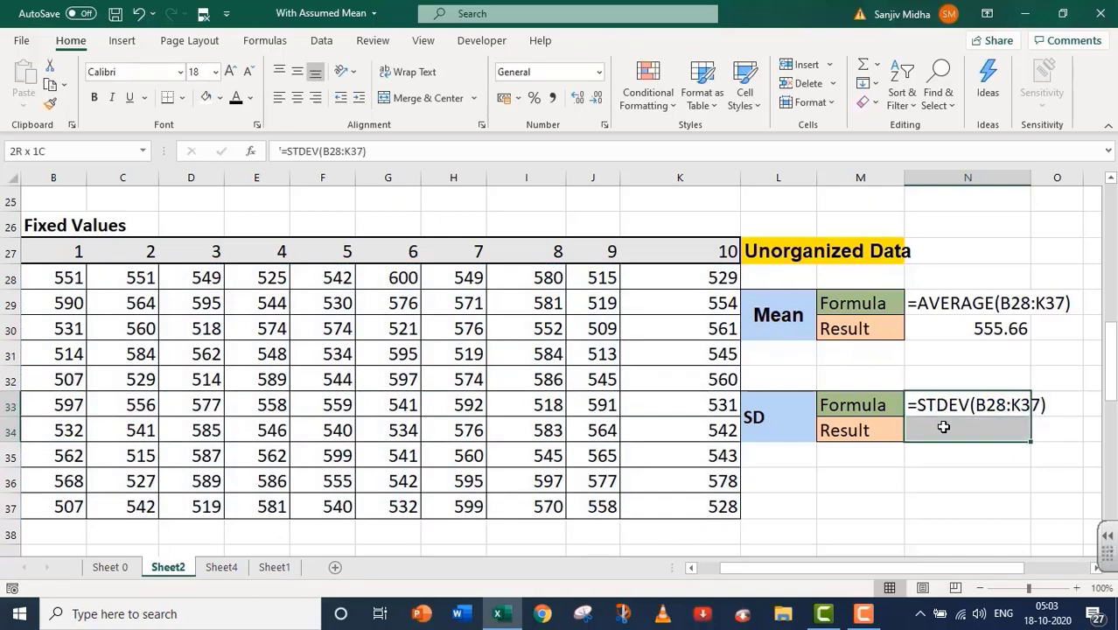
left_click(942, 412)
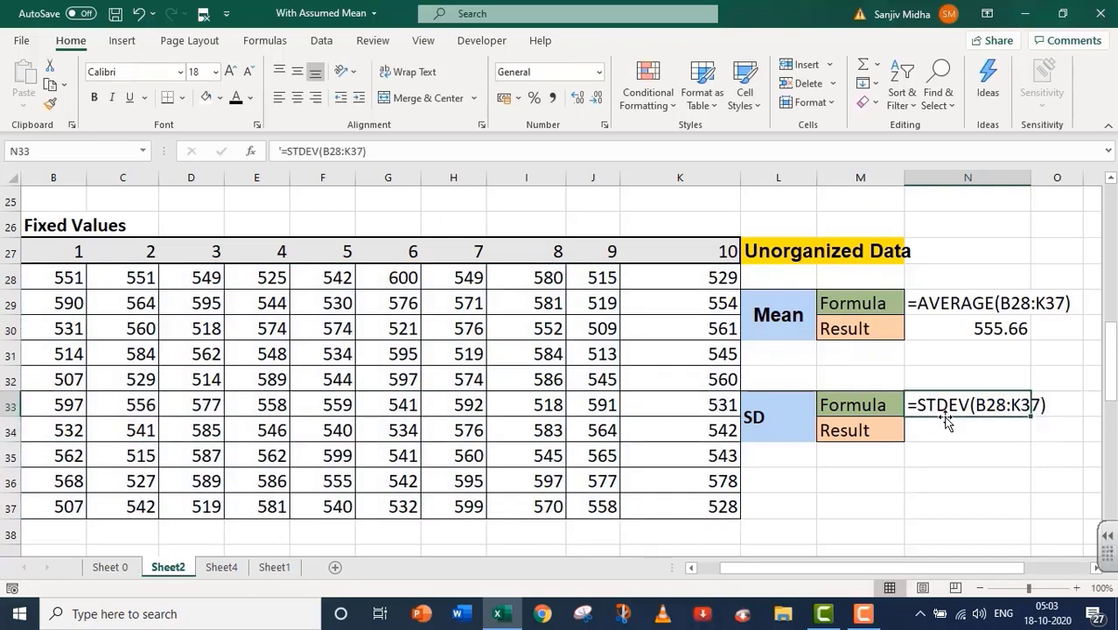
key("ctrl+c")
left_click(920, 430)
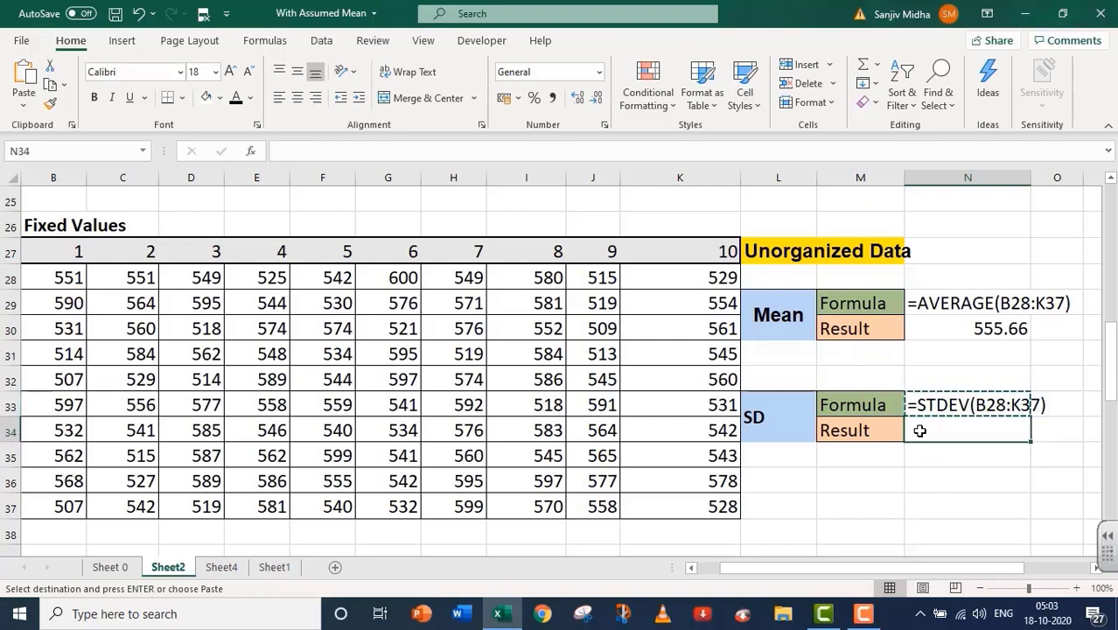
key("ctrl+v")
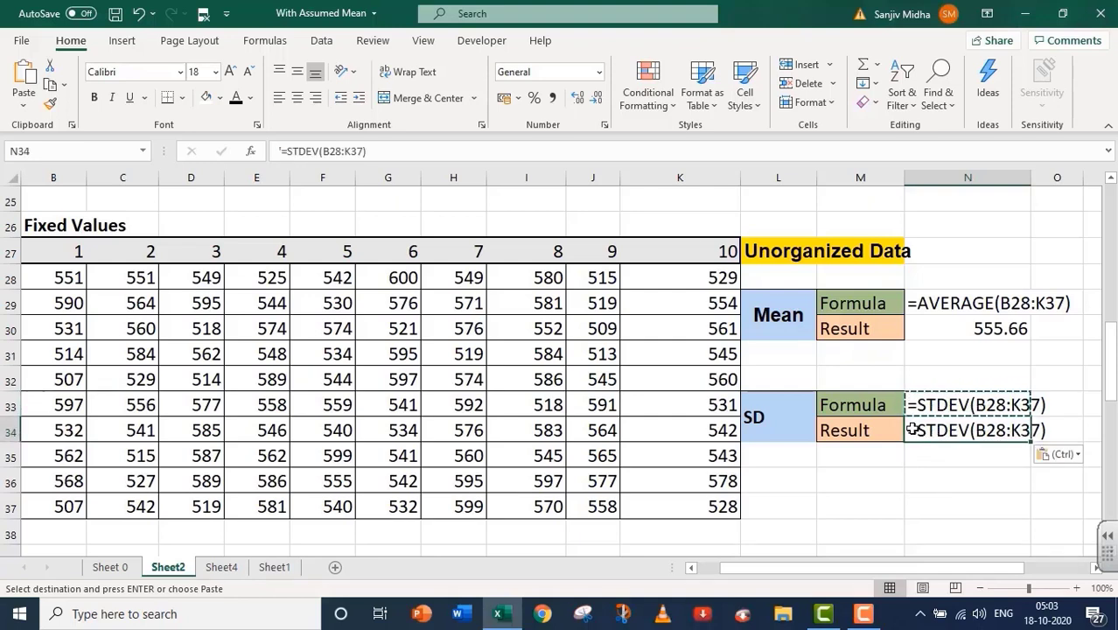
double_click(913, 430)
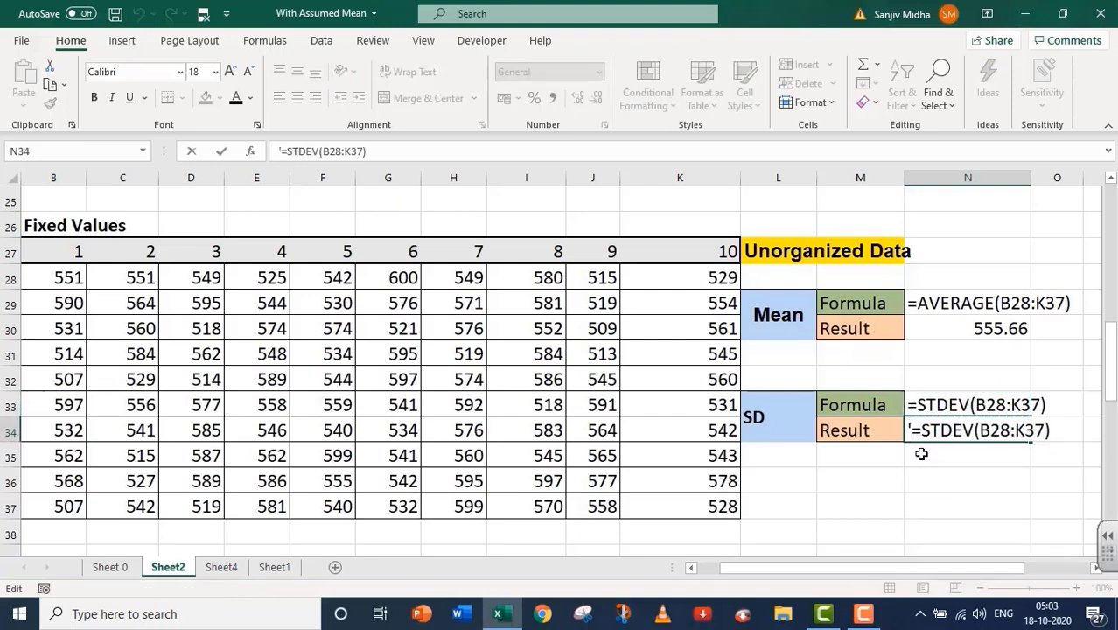
key("BackSpace")
key("Return")
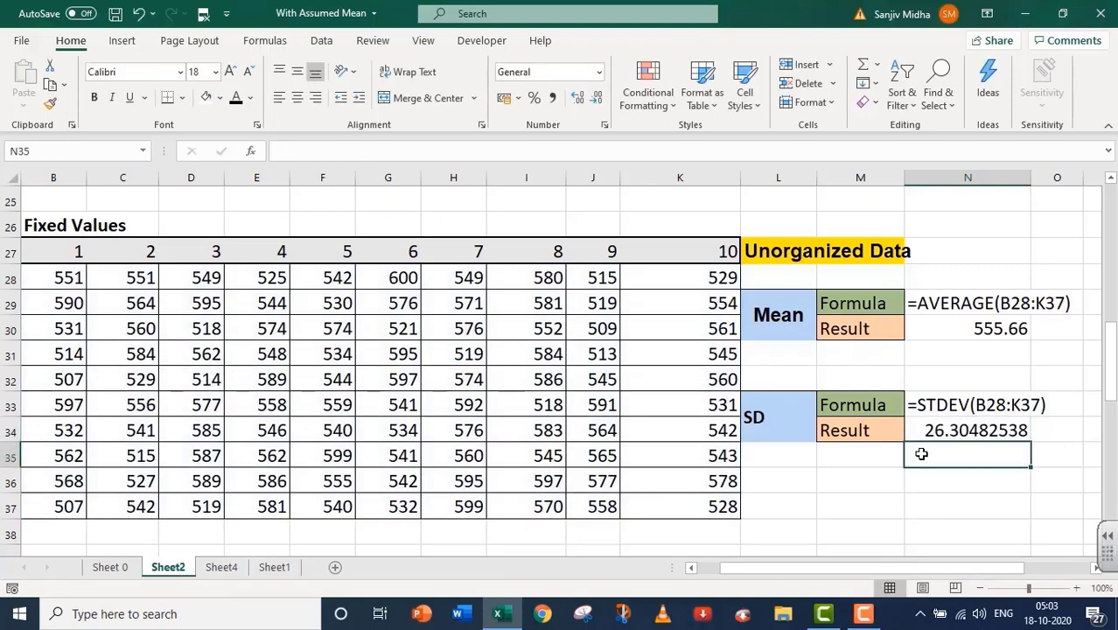
Reduce the standard deviation result in N34 to two decimal places
left_click(960, 428)
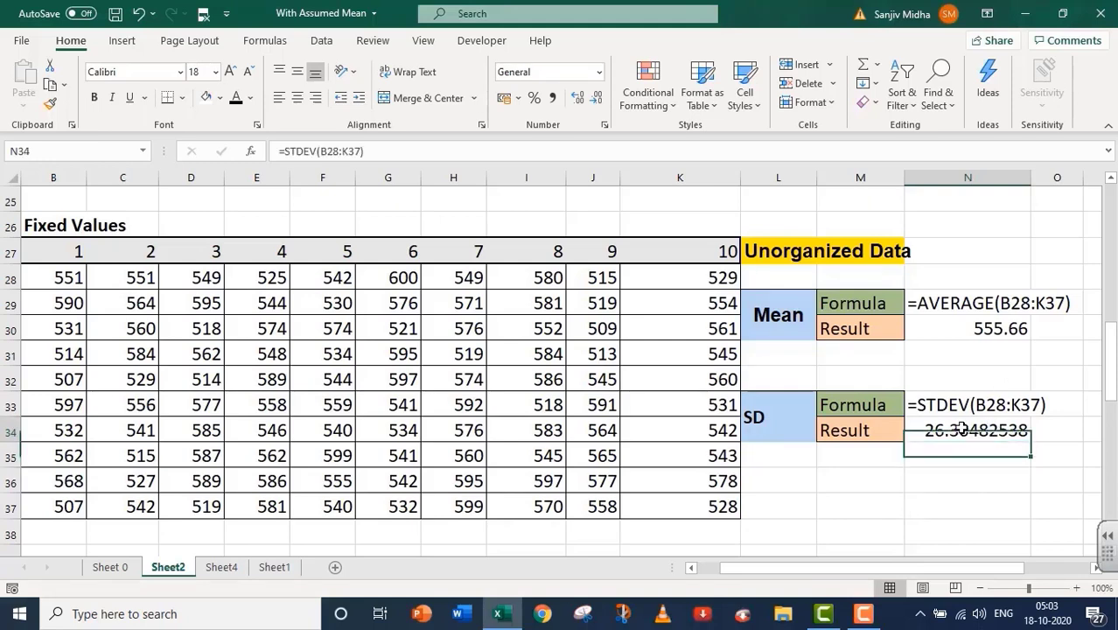
left_click(595, 97)
left_click(595, 97)
left_click(595, 97)
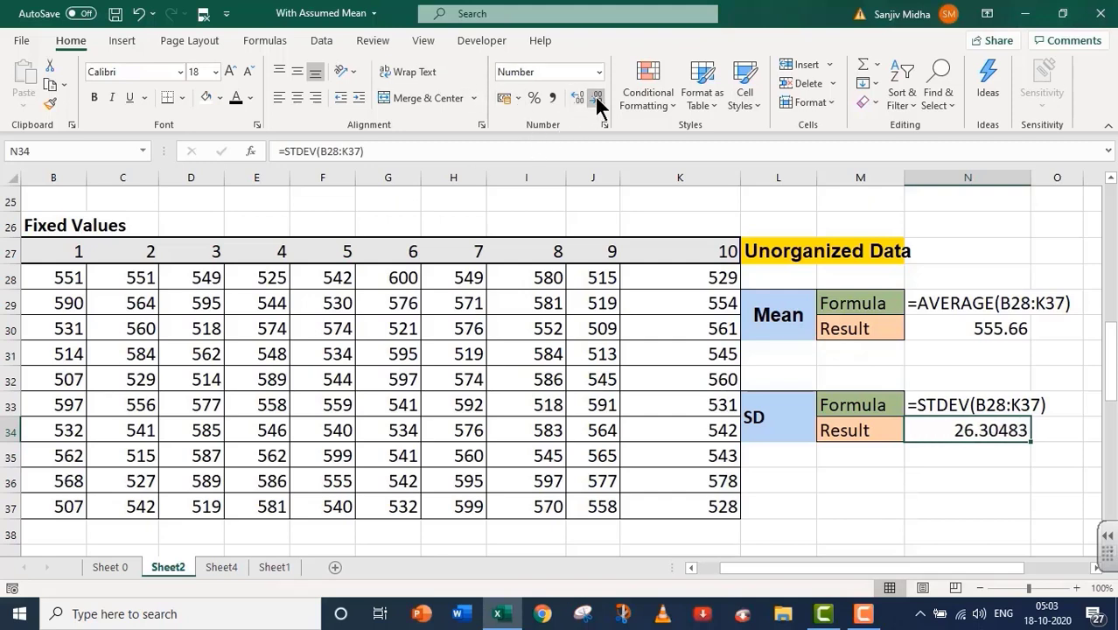
left_click(595, 97)
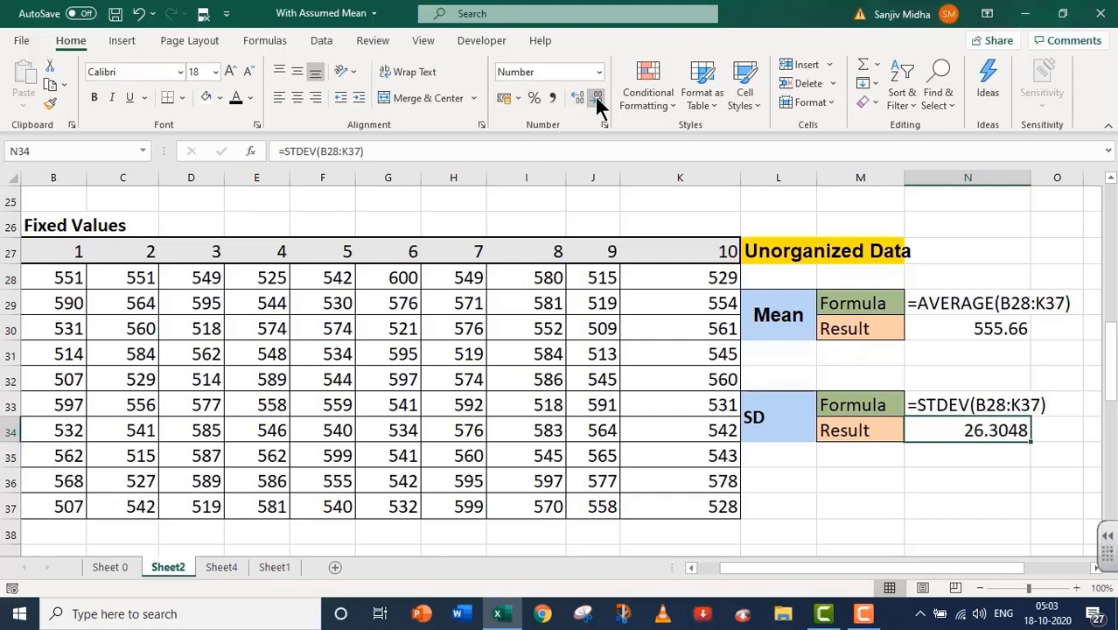
left_click(595, 97)
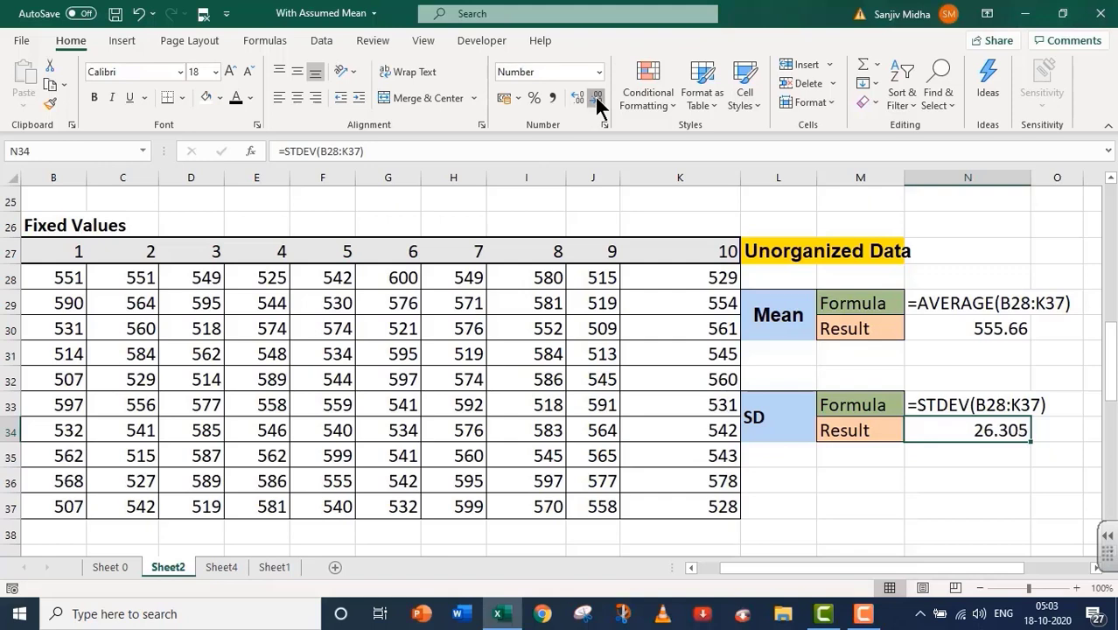
left_click(594, 97)
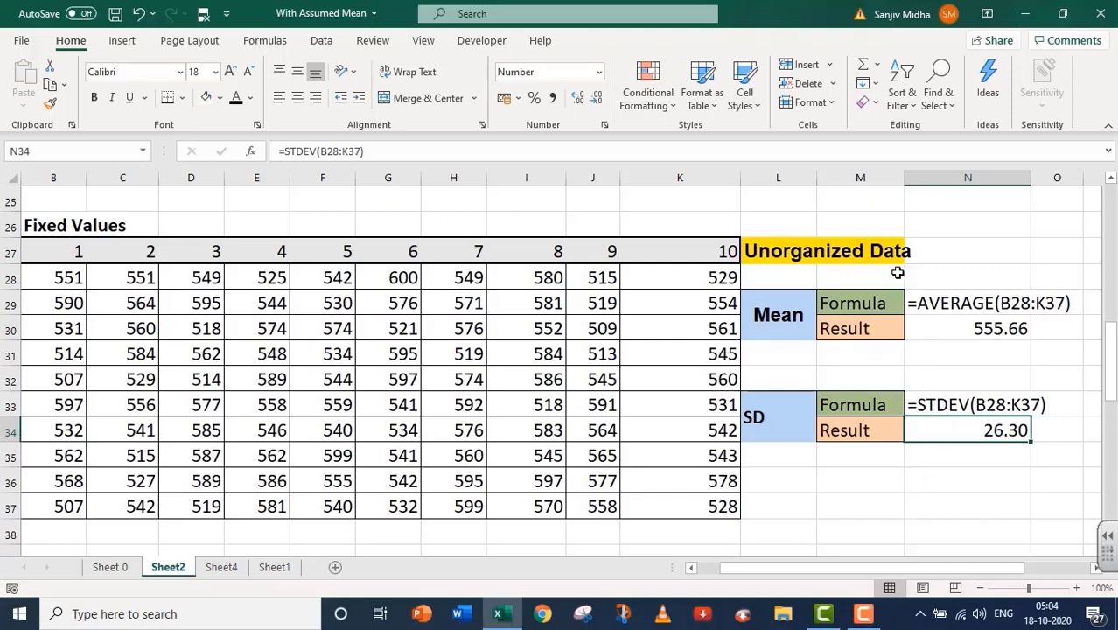
Enter the first class interval in the Class Interval table, with lower limit 500 in C45 and upper limit 520 in D45
scroll(897, 273, "down", 6)
left_click(948, 297)
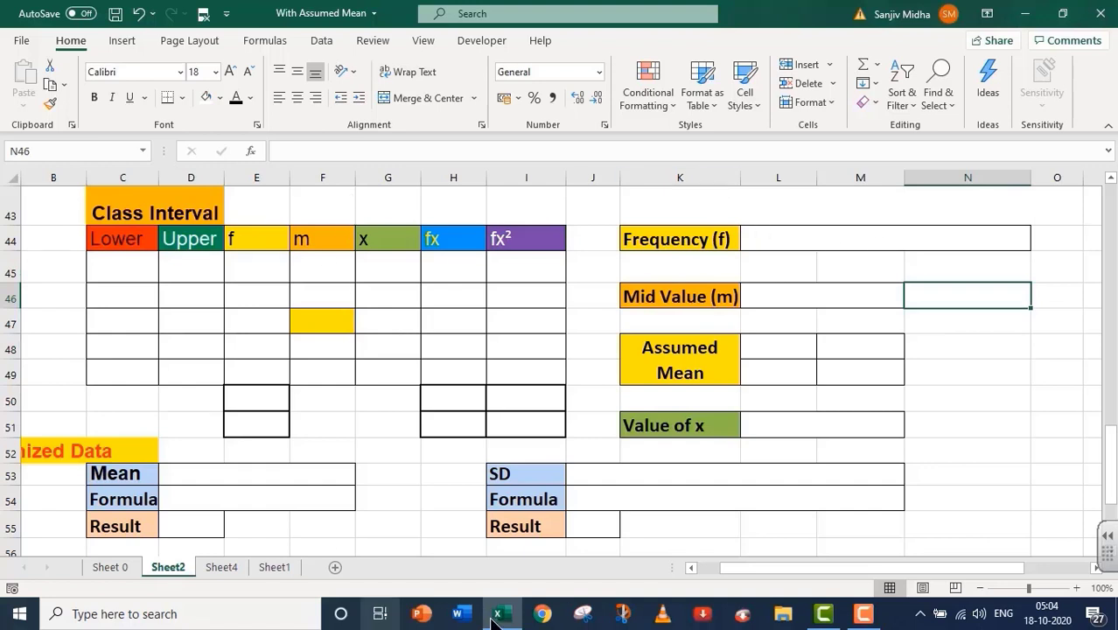
left_click_drag(748, 567, 699, 567)
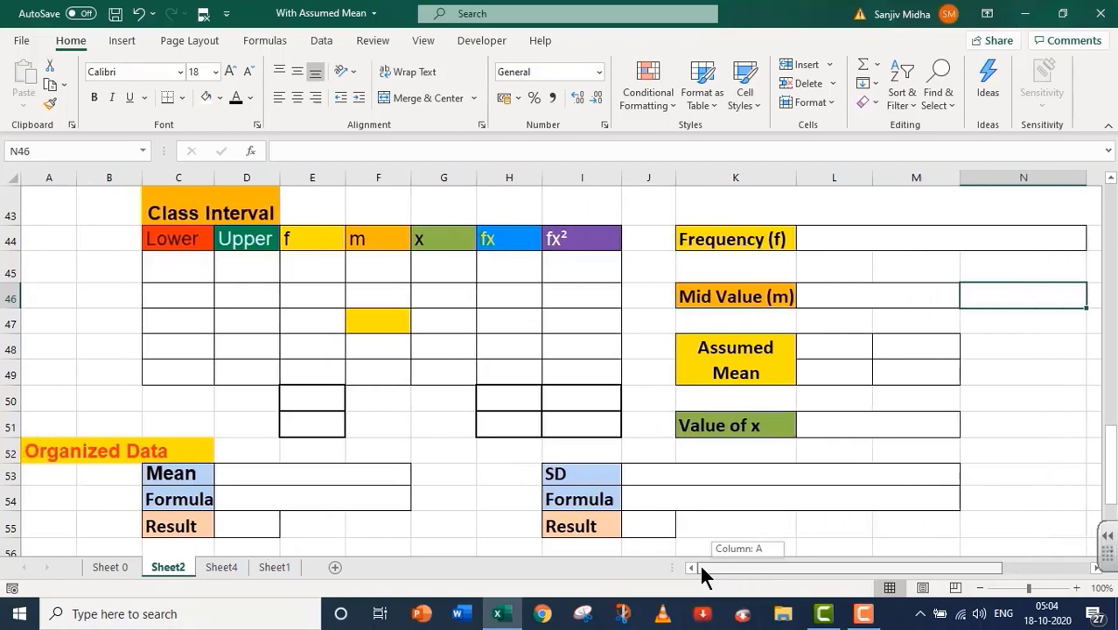
scroll(489, 469, "up", 4)
scroll(498, 465, "up", 2)
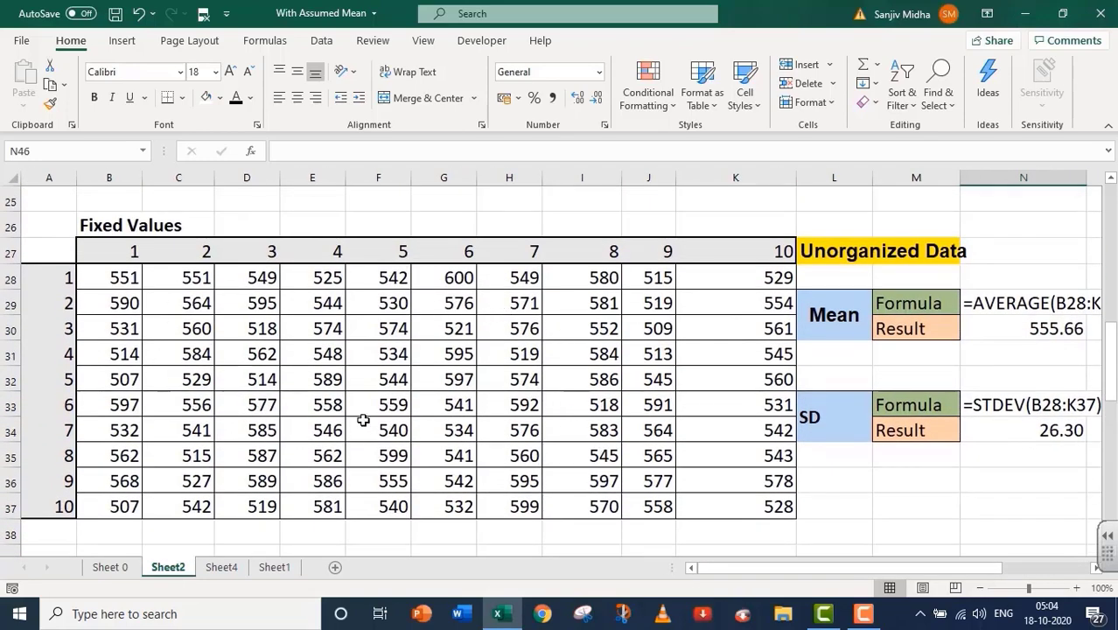
scroll(482, 421, "down", 6)
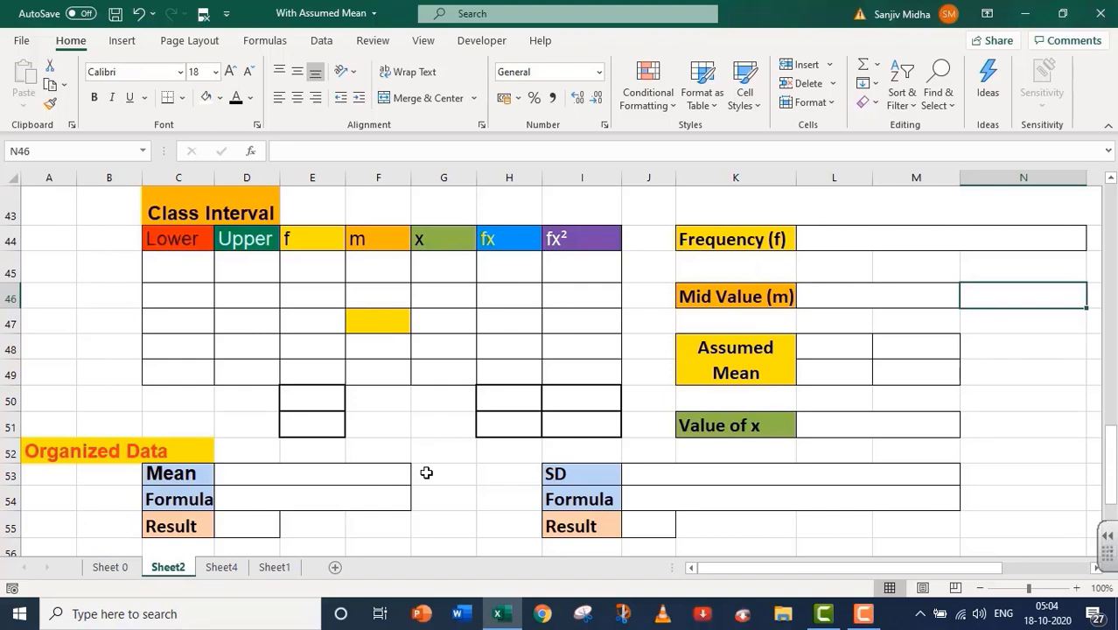
double_click(183, 267)
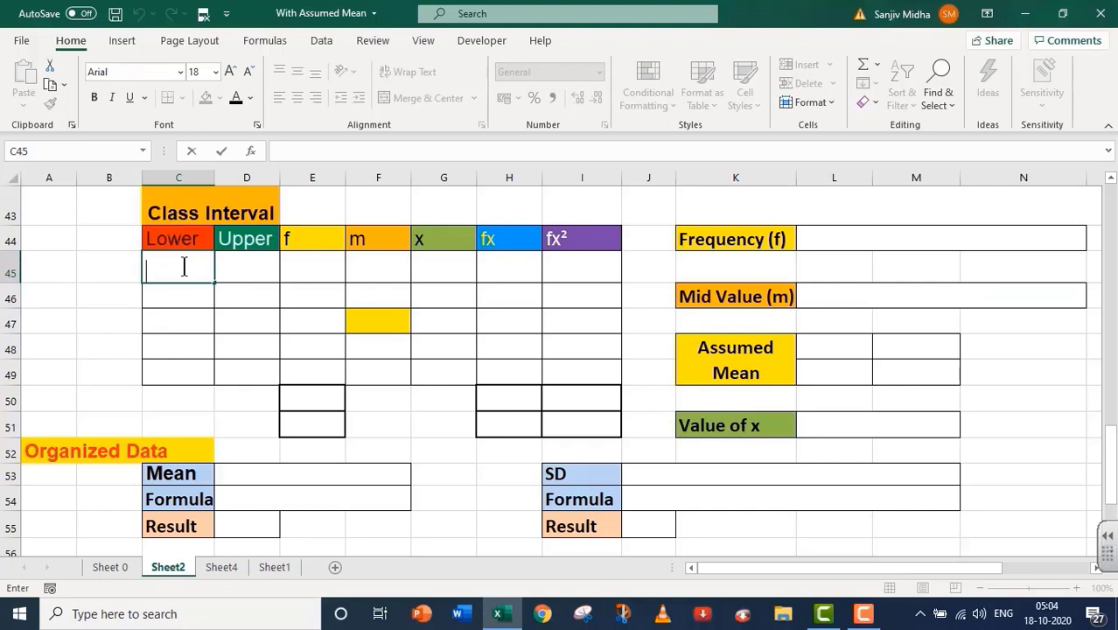
type("500")
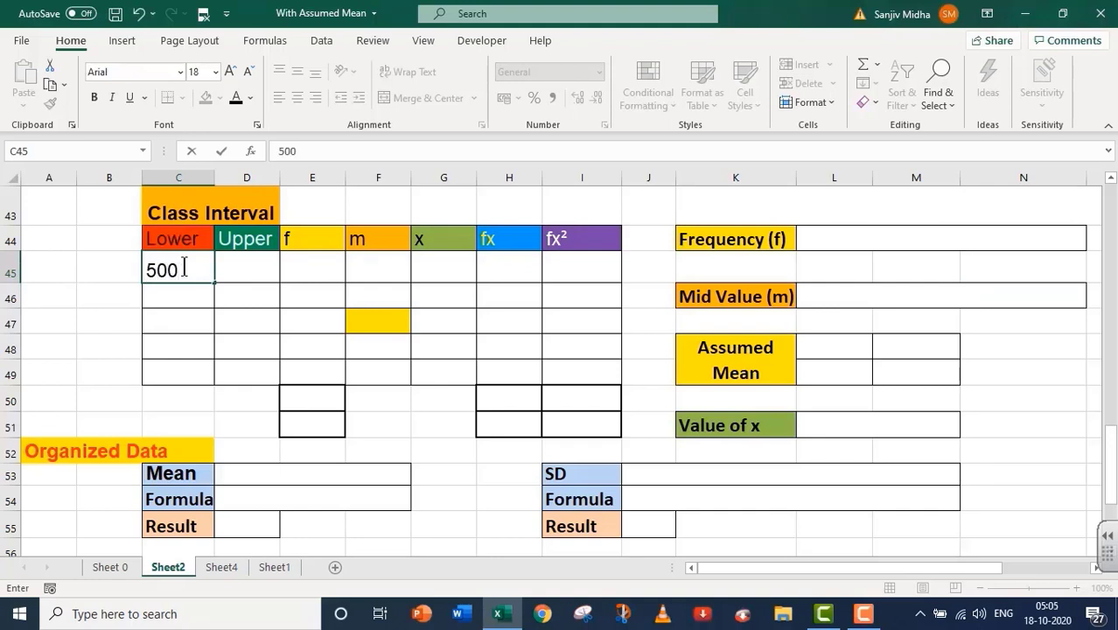
left_click(242, 270)
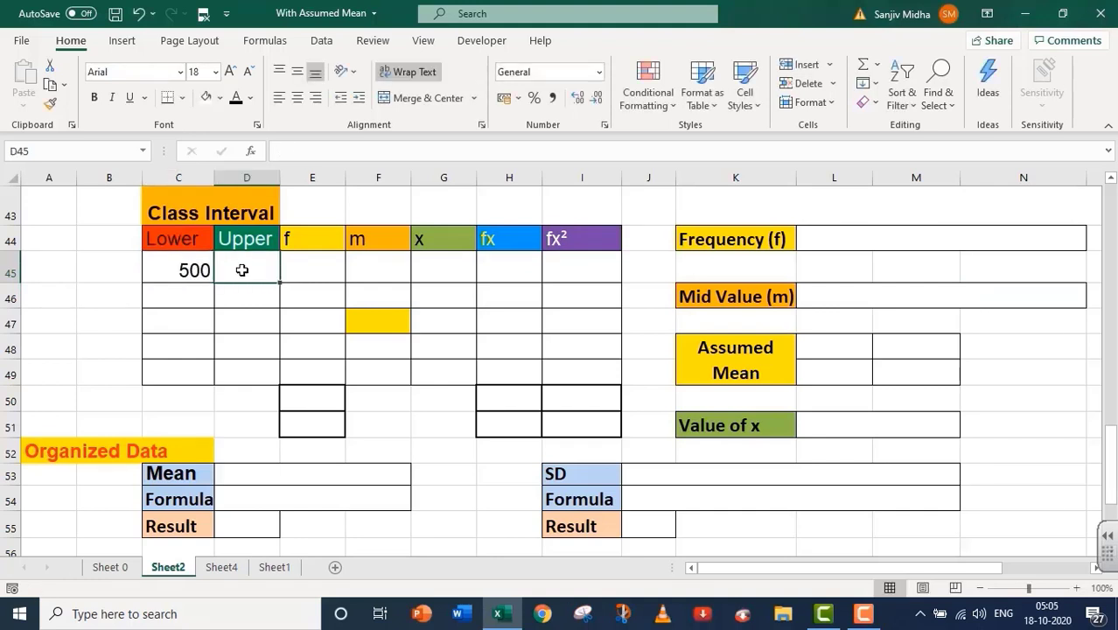
type("52")
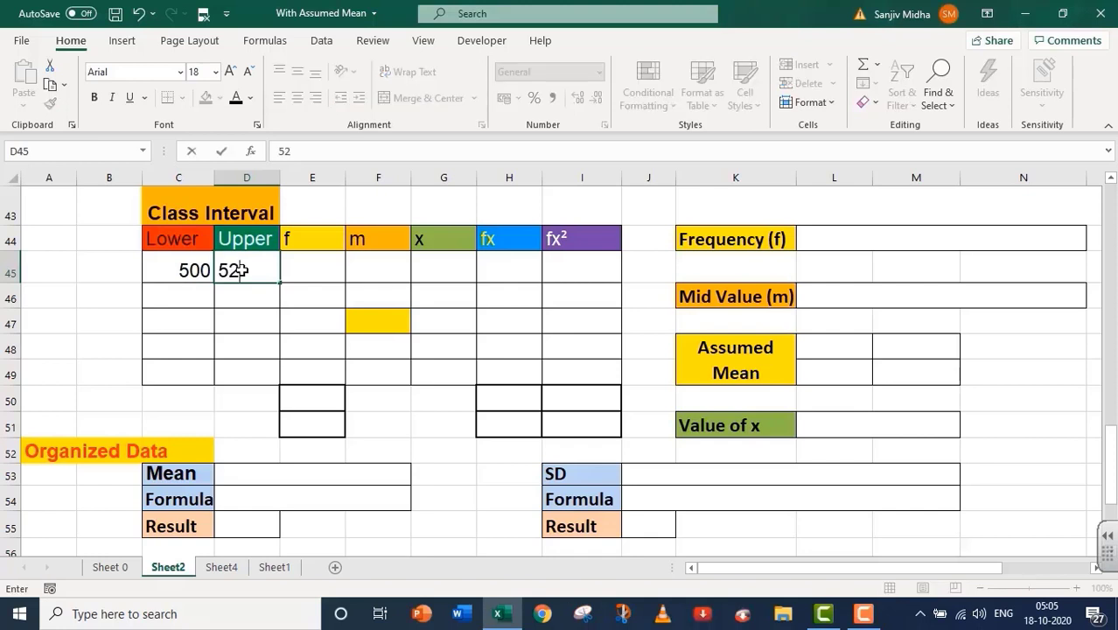
type("0")
Enter the second class interval, with lower limit 520 in C46 and upper limit 540 in D46
left_click(187, 295)
type("5")
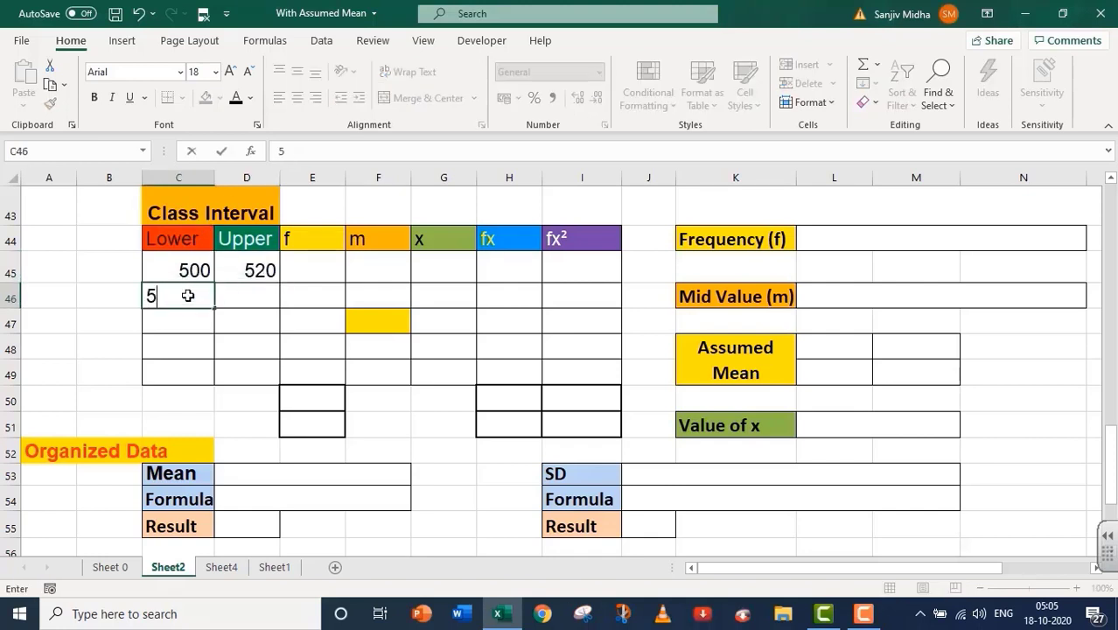
type("20")
left_click(257, 294)
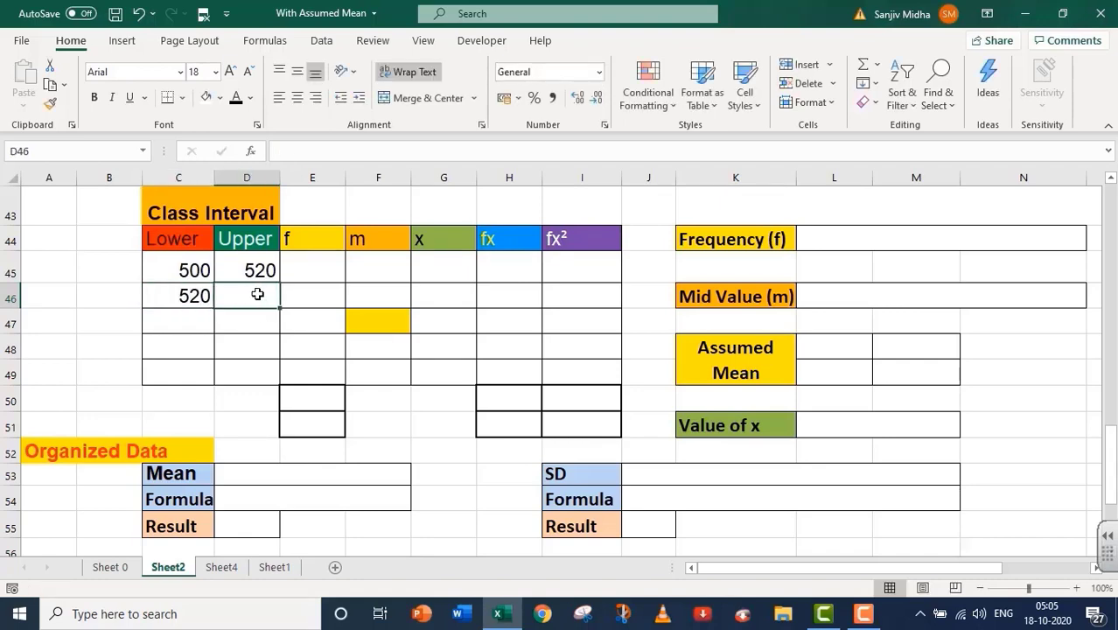
type("540")
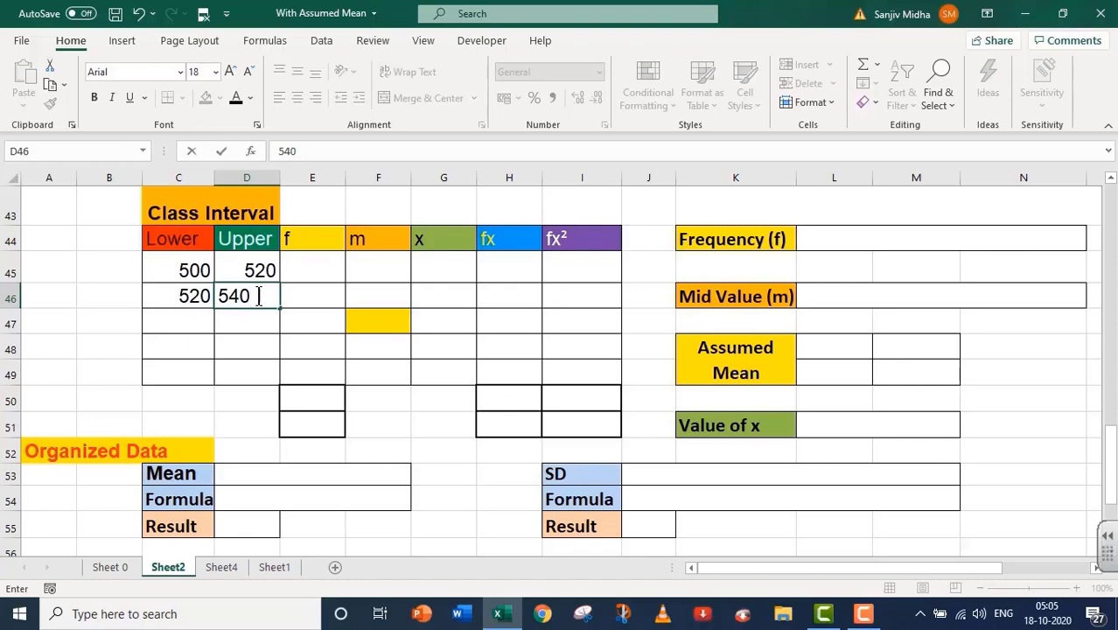
Extend the lower and upper limit series down to row 49, ending with the class 580 to 600
left_click_drag(182, 271, 224, 381)
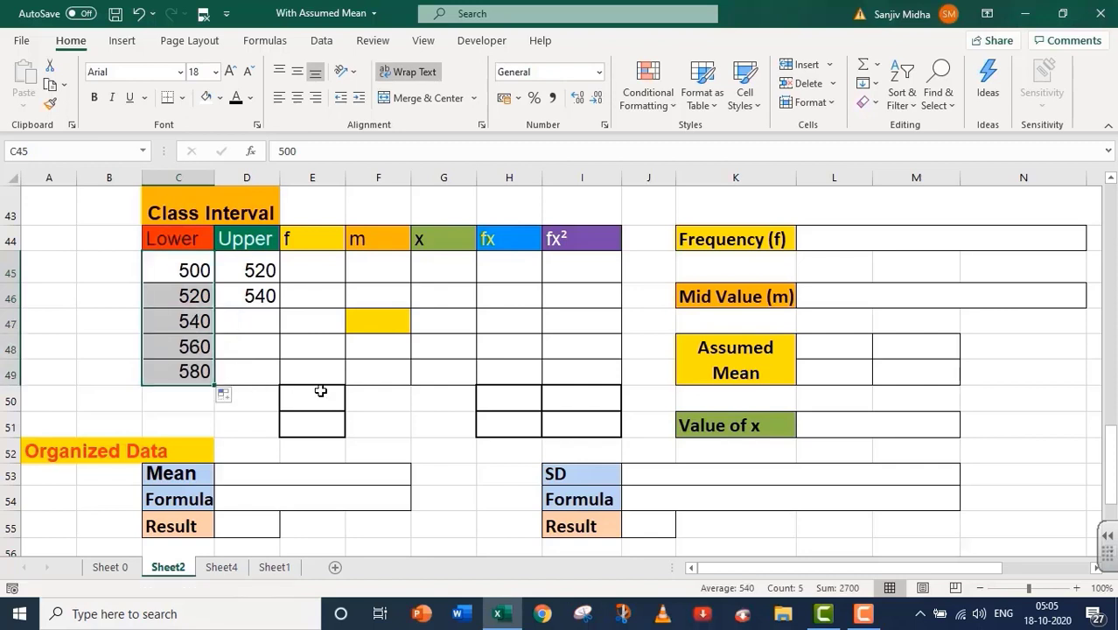
left_click_drag(258, 270, 276, 390)
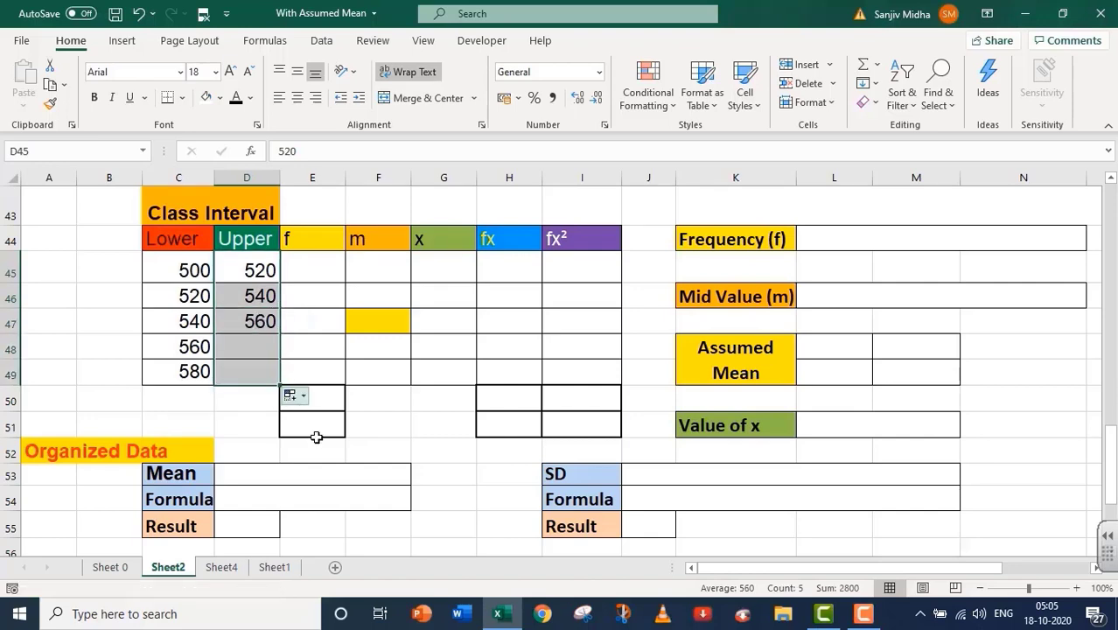
left_click(270, 453)
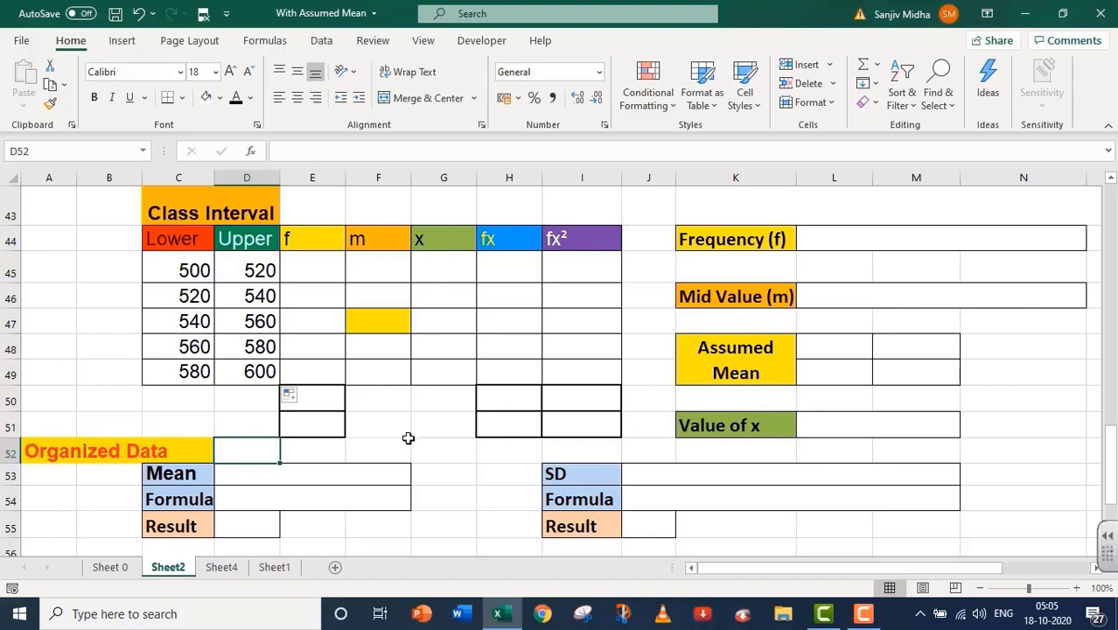
Write the frequency formula =FREQUENCY(B28:K37,D45:D49) in L44 beside the Frequency (f) label
left_click(936, 239)
type("'")
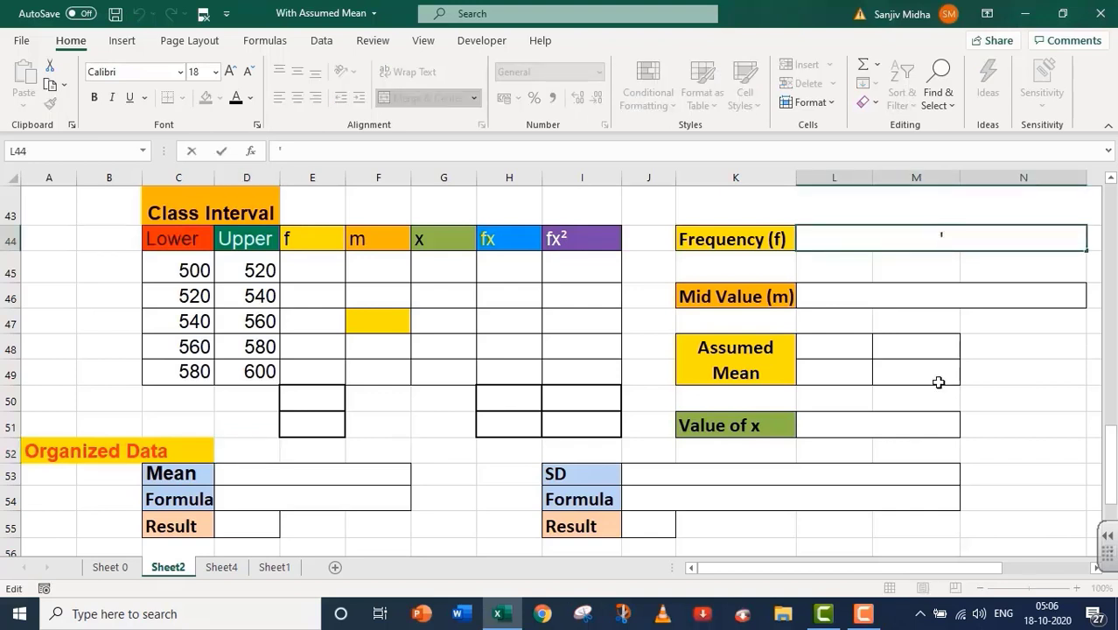
key("BackSpace")
type("=FREQ")
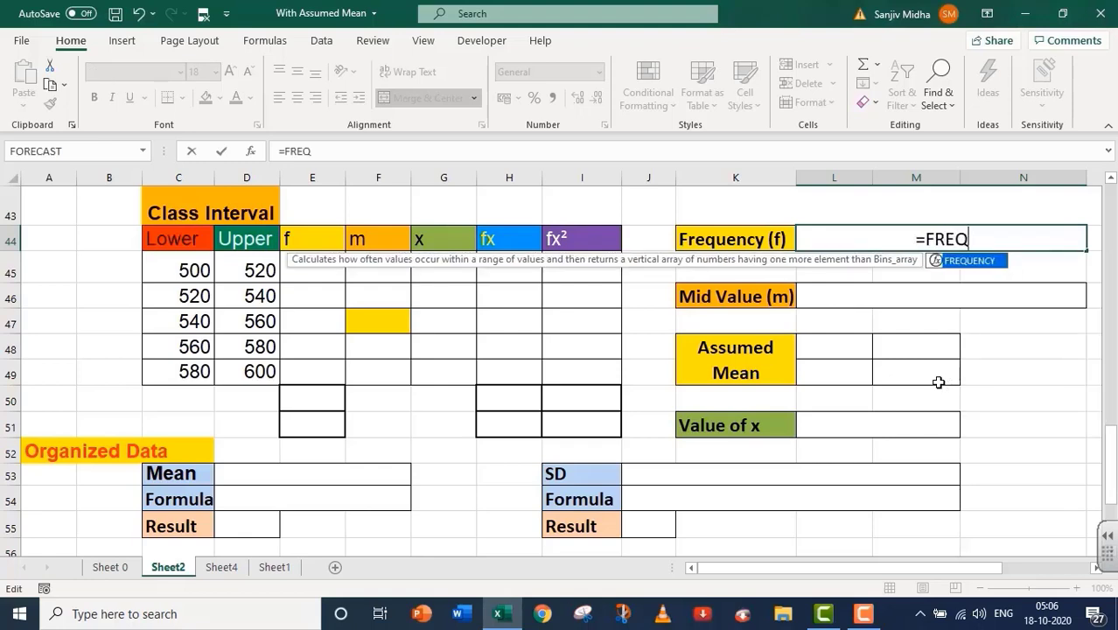
key("Tab")
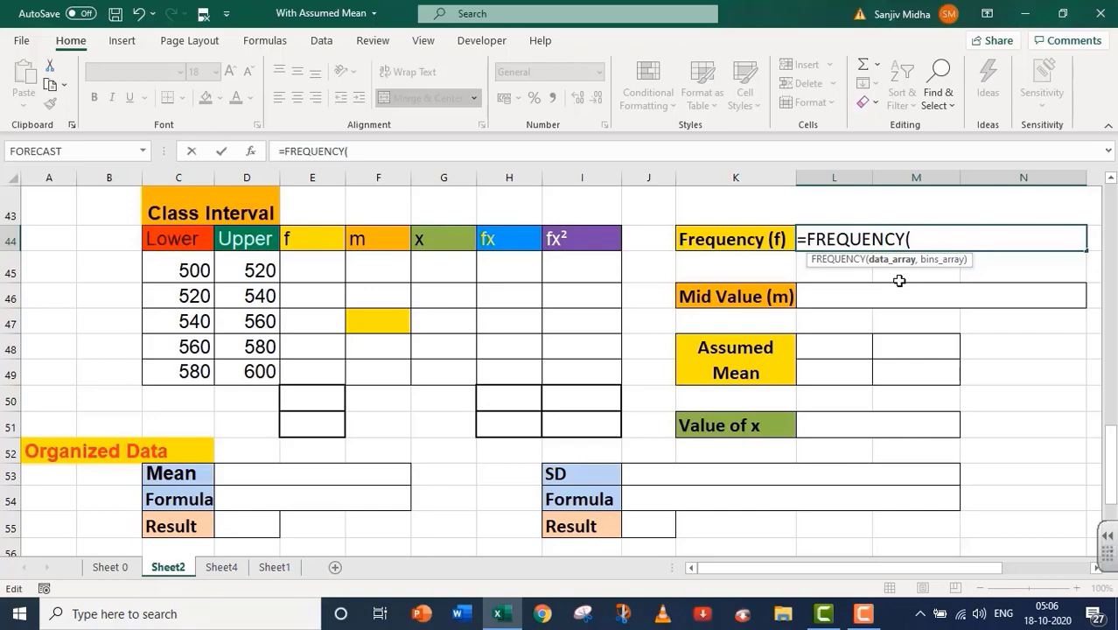
scroll(898, 280, "up", 4)
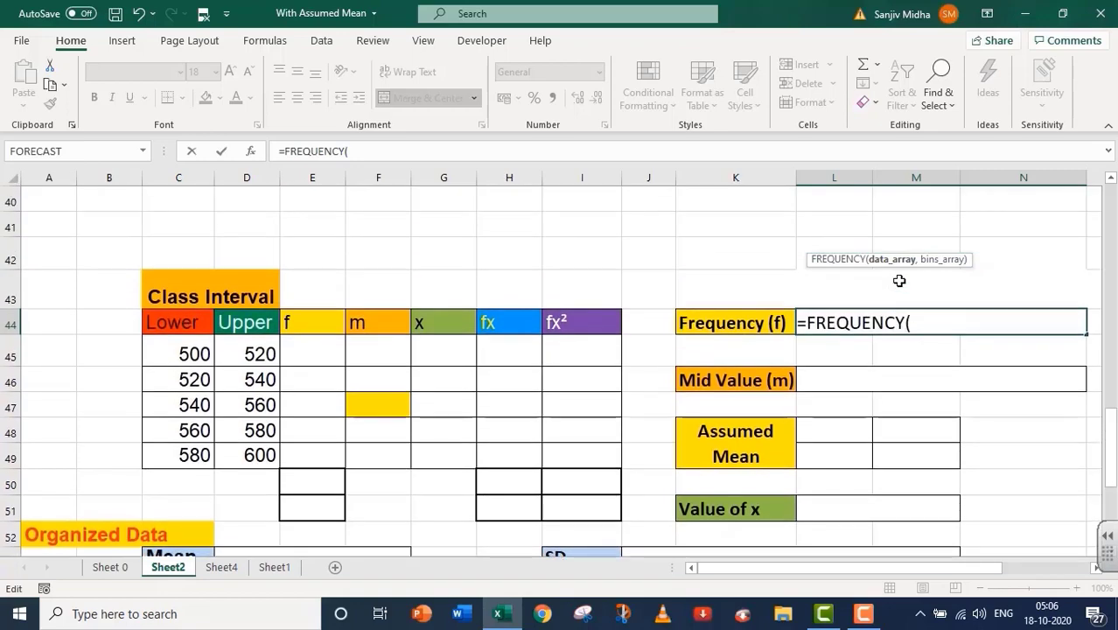
scroll(899, 280, "up", 2)
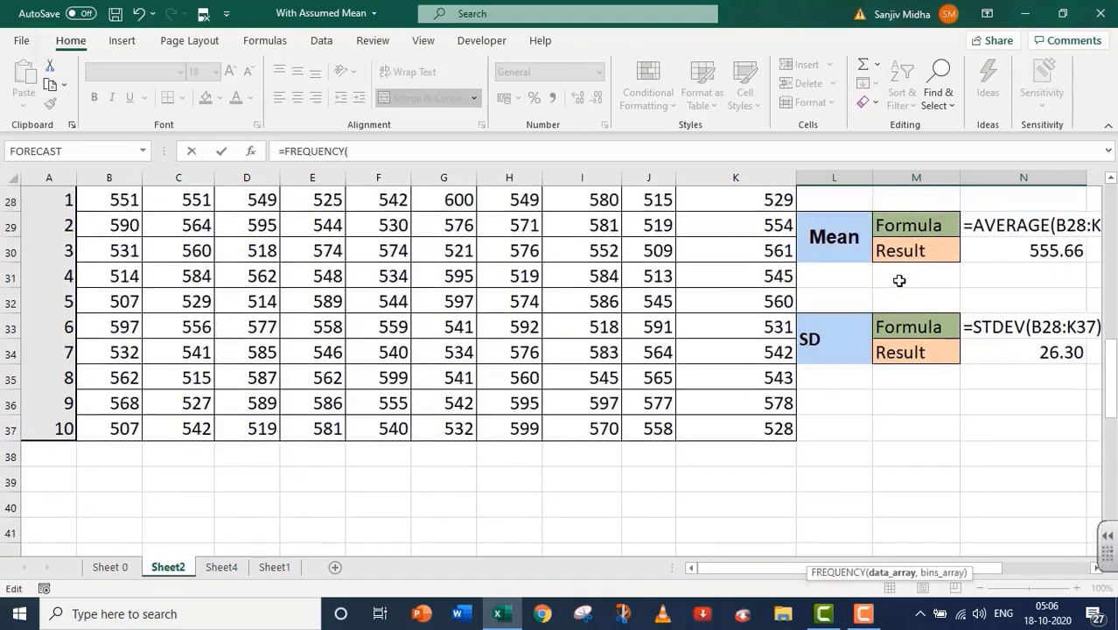
left_click_drag(120, 275, 717, 502)
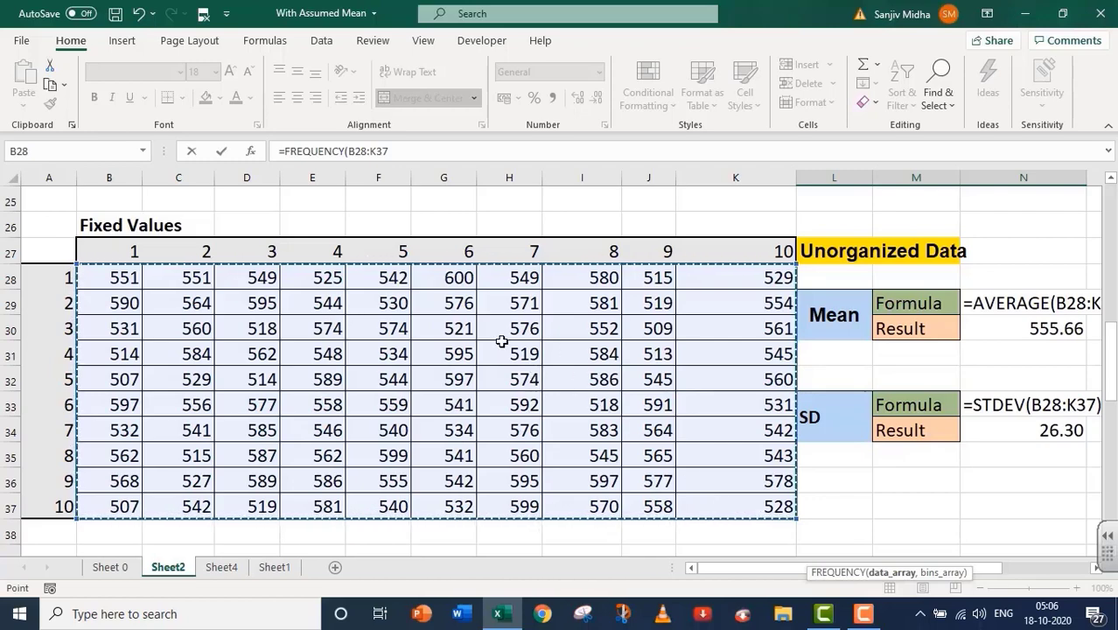
scroll(420, 398, "down", 2)
scroll(420, 396, "down", 2)
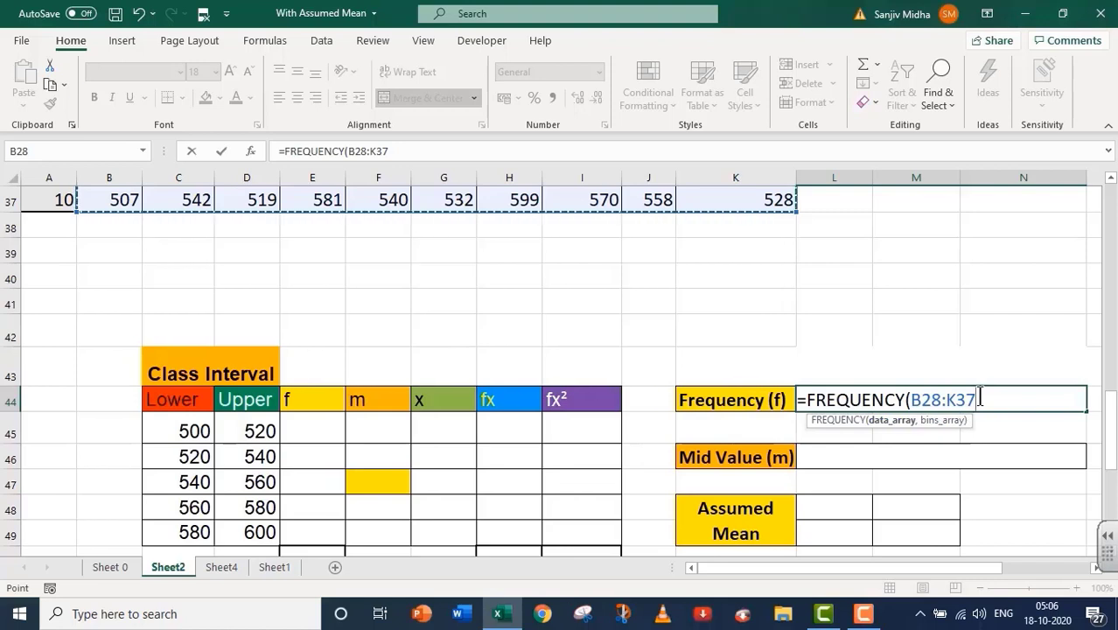
type(",")
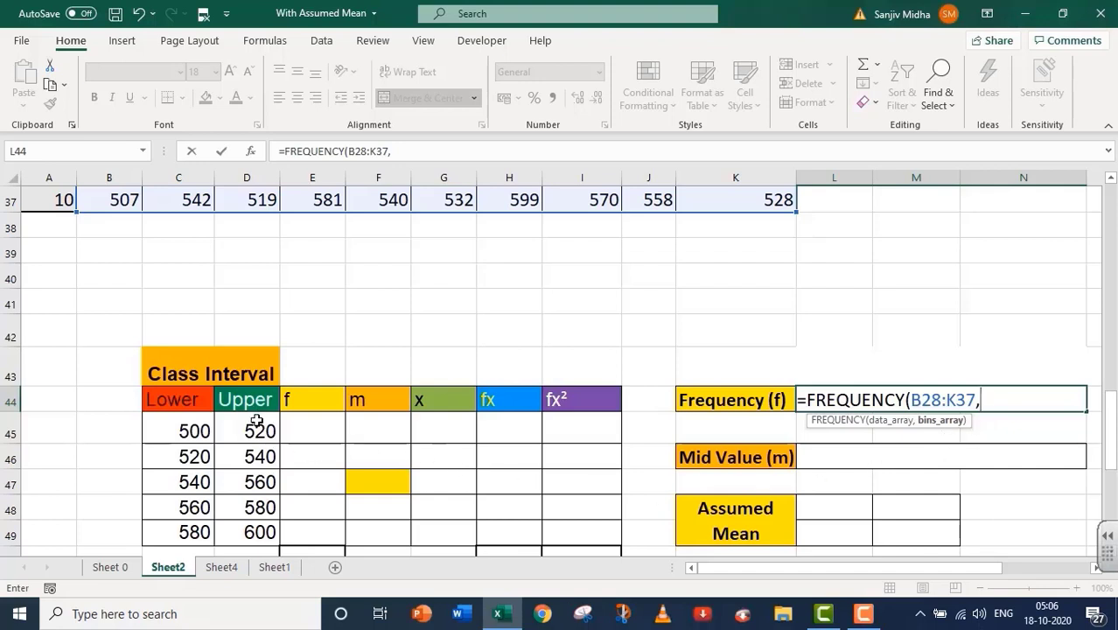
left_click_drag(256, 422, 254, 455)
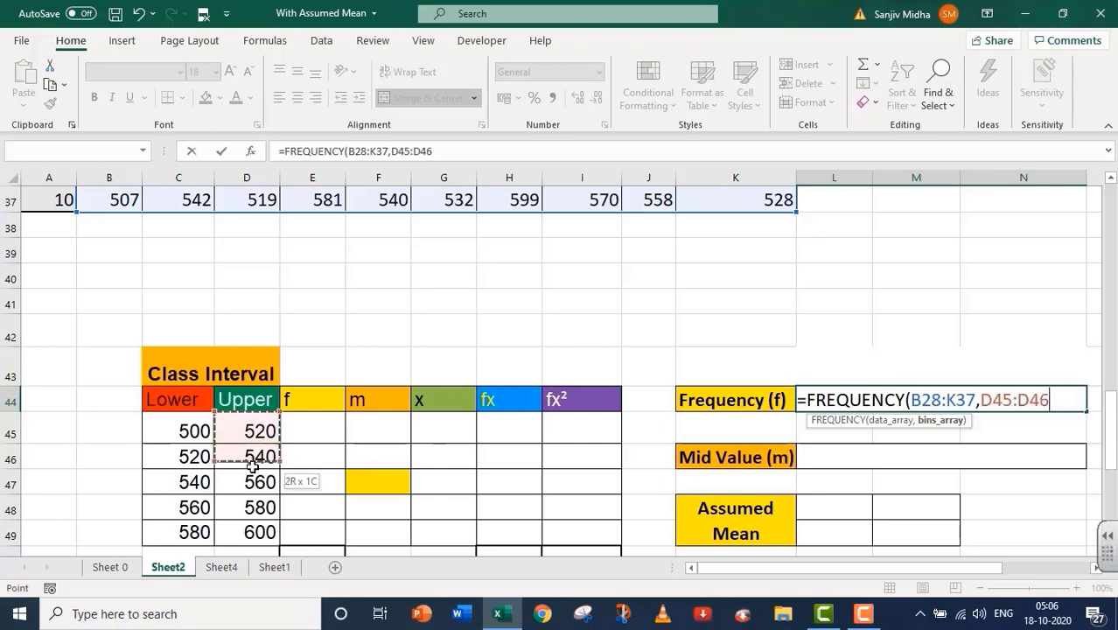
Draw a rectangular frame around the Frequency (f) formula row and another over the empty f cells E45:E49
mouse_move(666, 219)
left_mouse_down()
mouse_move(711, 257)
mouse_move(1089, 256)
left_mouse_up()
left_click_drag(1089, 255, 1089, 255)
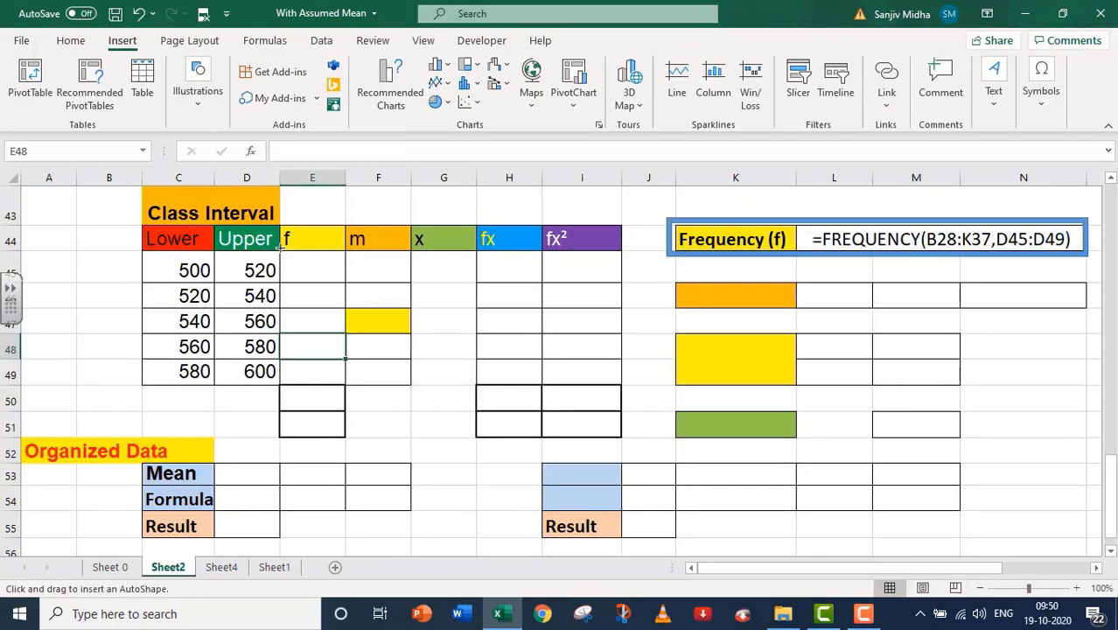
mouse_move(283, 254)
left_mouse_down()
mouse_move(302, 395)
mouse_move(313, 407)
mouse_move(347, 395)
left_mouse_up()
Start a FREQUENCY formula across E45:E49 in the f column, with the fixed values B28:K37 as data array
left_click_drag(311, 353, 304, 446)
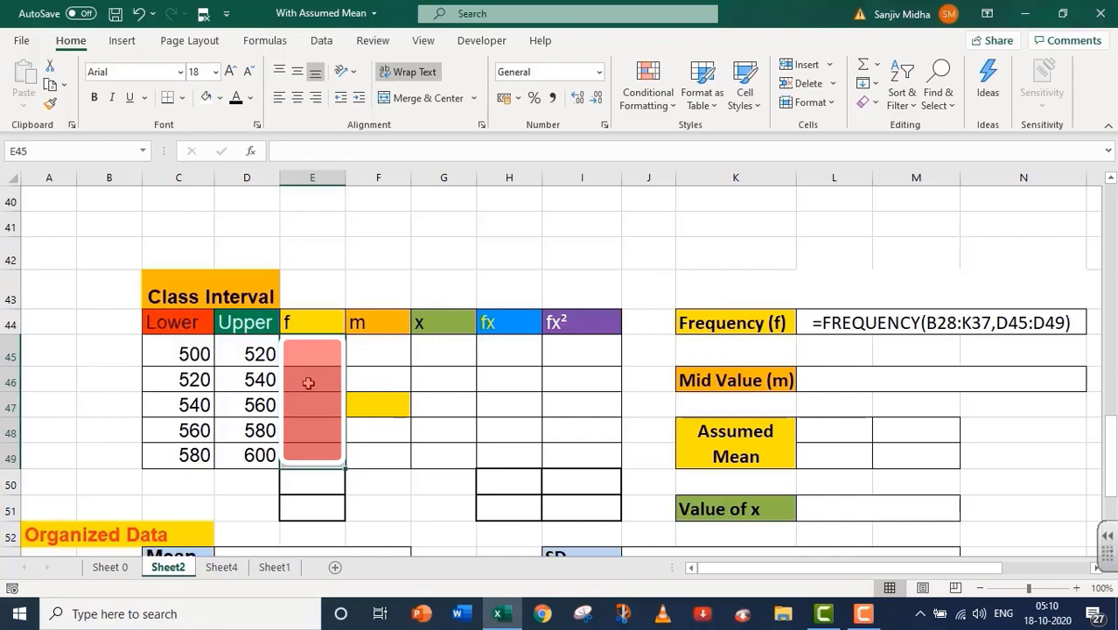
left_click(283, 148)
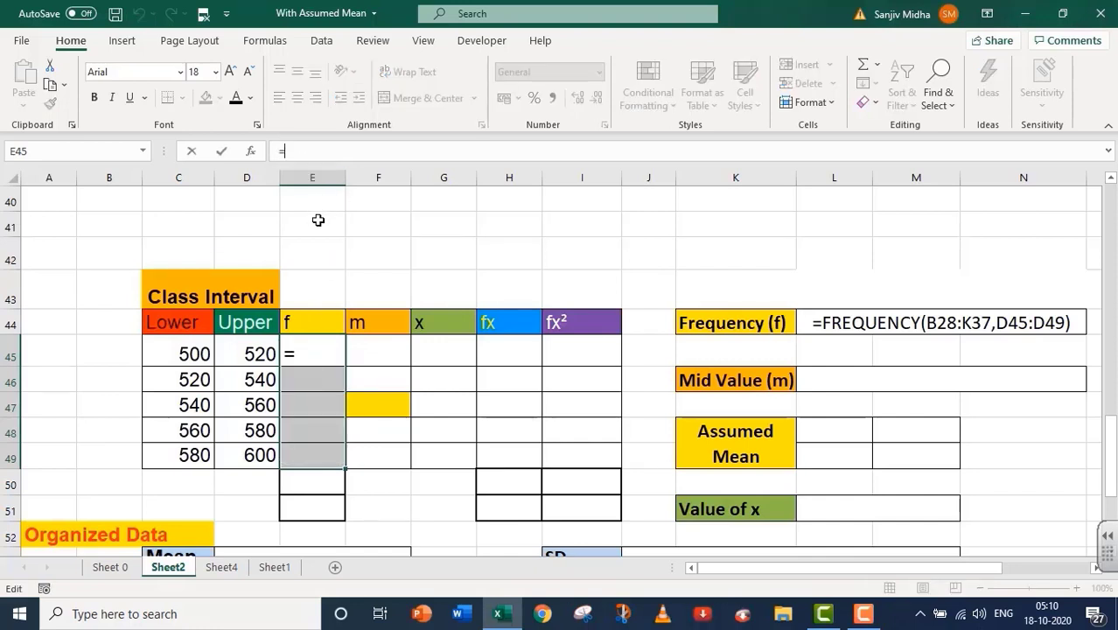
type("=FRE")
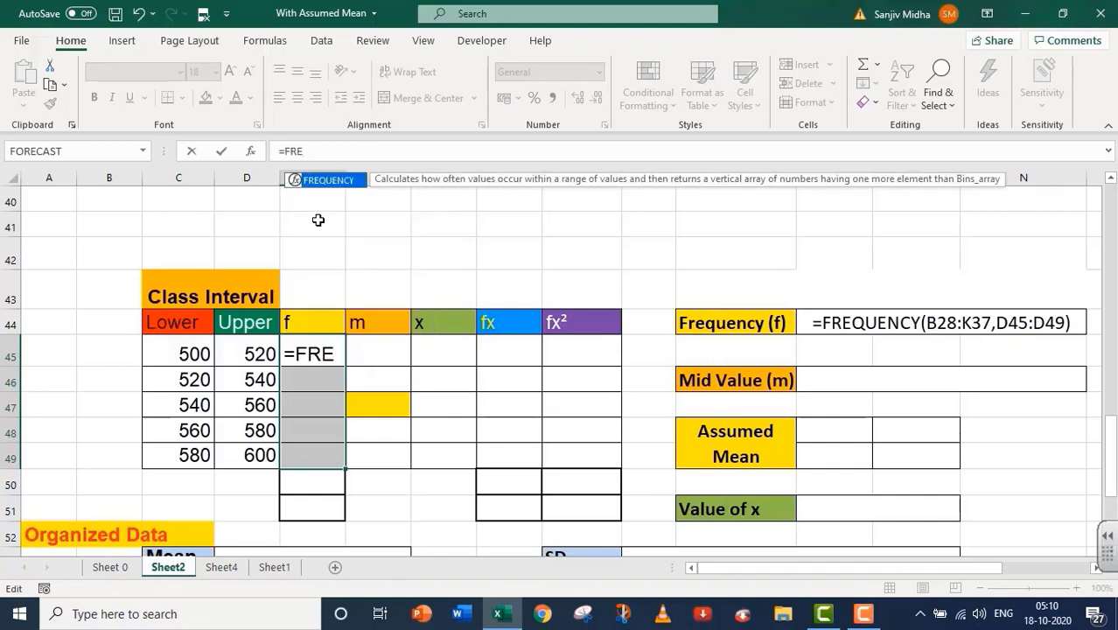
key("Tab")
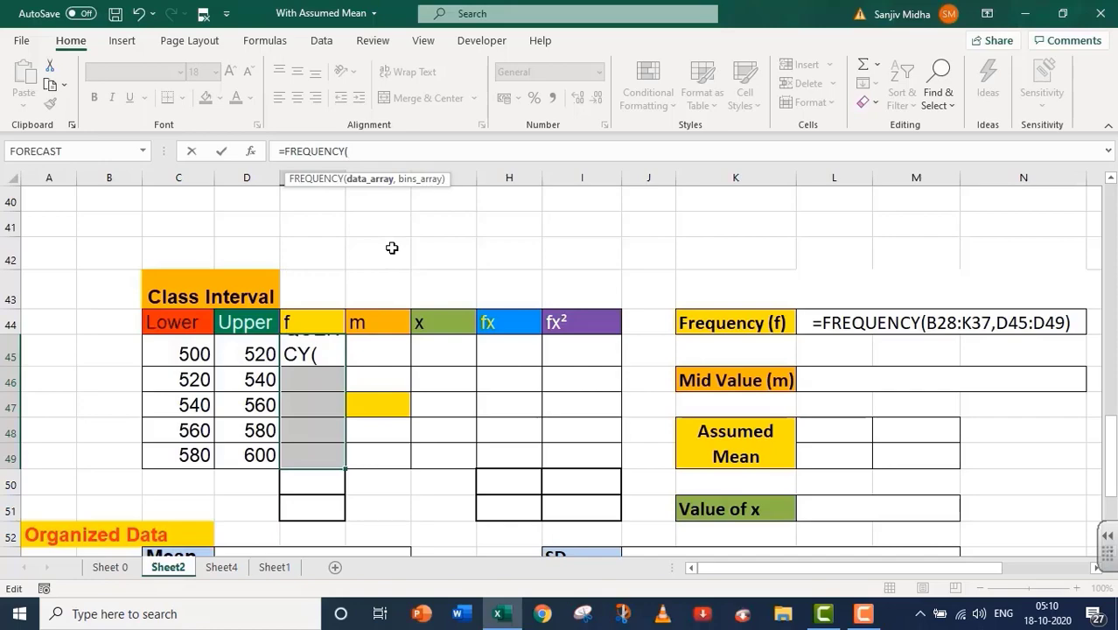
scroll(392, 248, "up", 5)
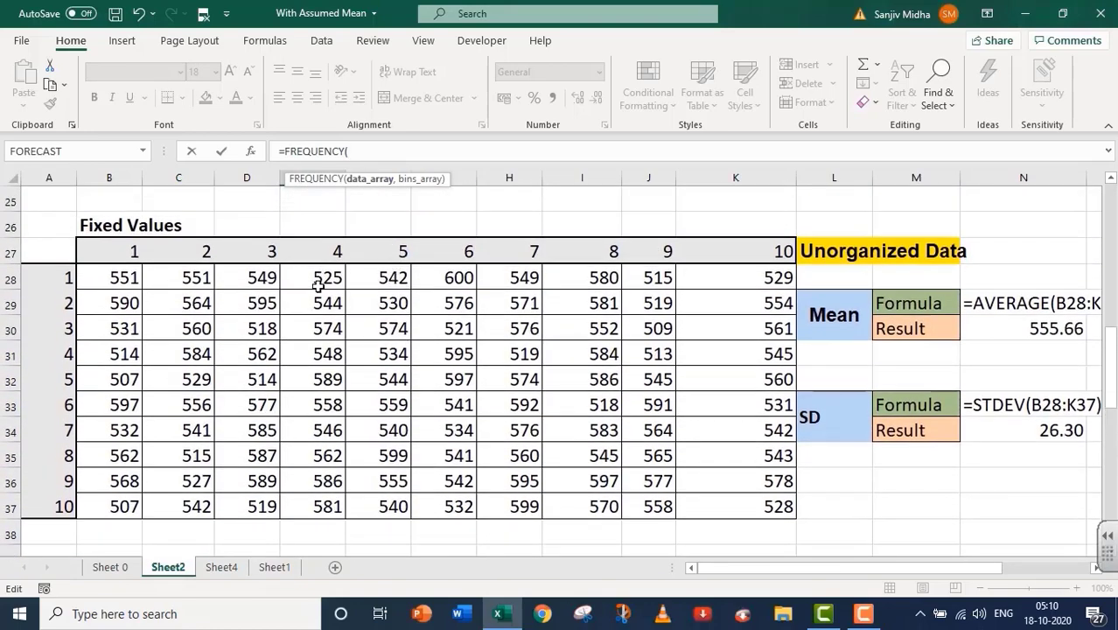
left_click_drag(107, 276, 741, 517)
scroll(654, 538, "down", 3)
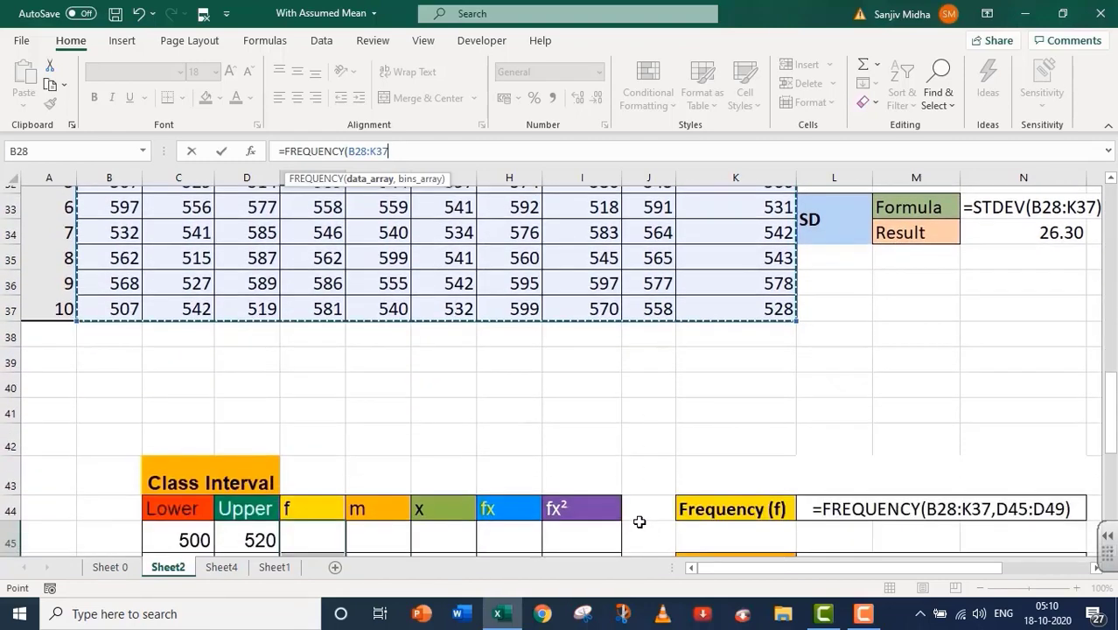
scroll(640, 523, "down", 2)
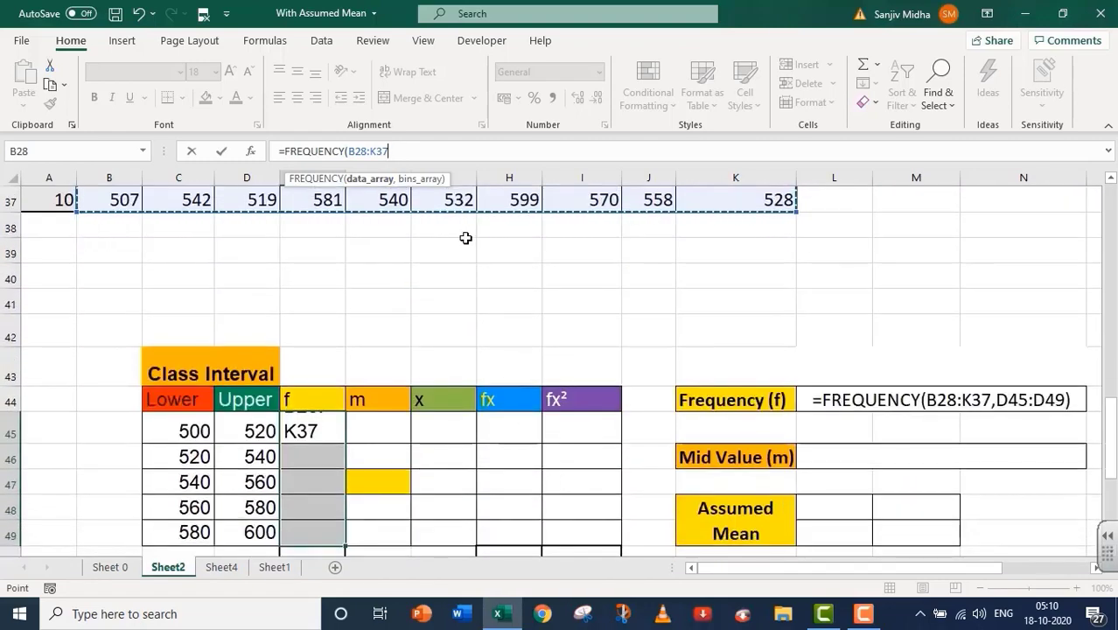
Complete the FREQUENCY formula with the upper limits D45:D49 as bins array and enter it as an array formula
type(",")
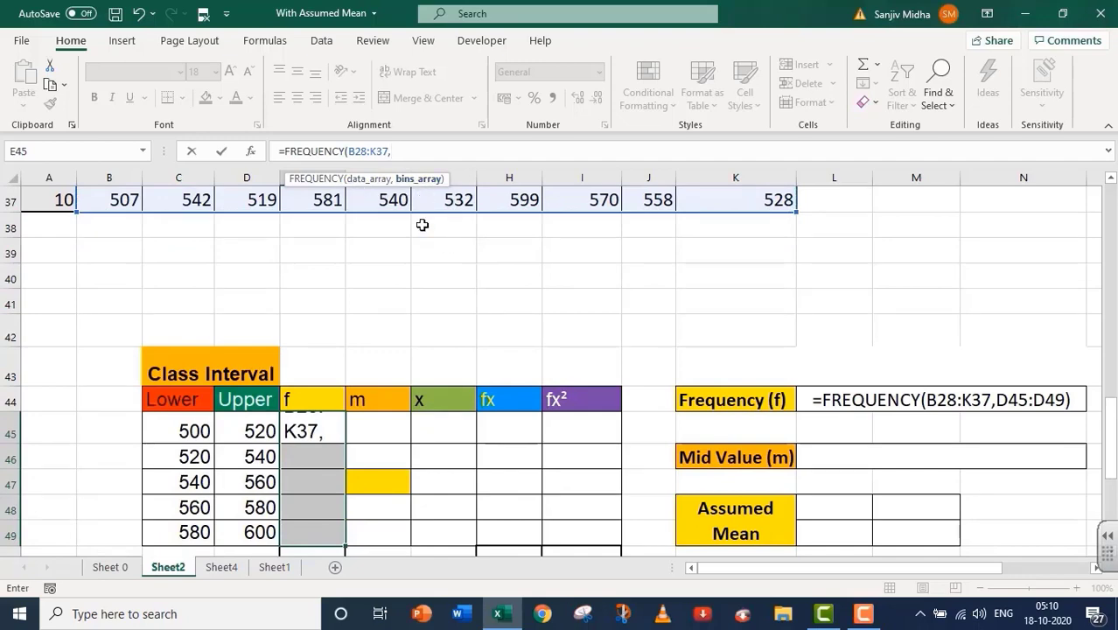
scroll(324, 400, "down", 1)
left_click_drag(259, 355, 260, 455)
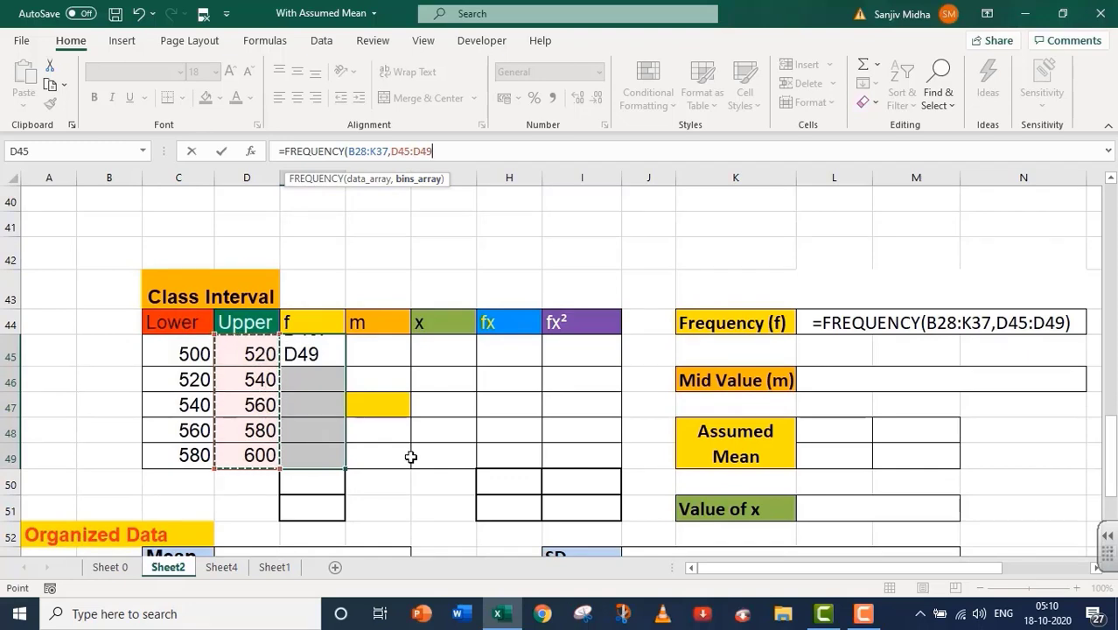
type(")")
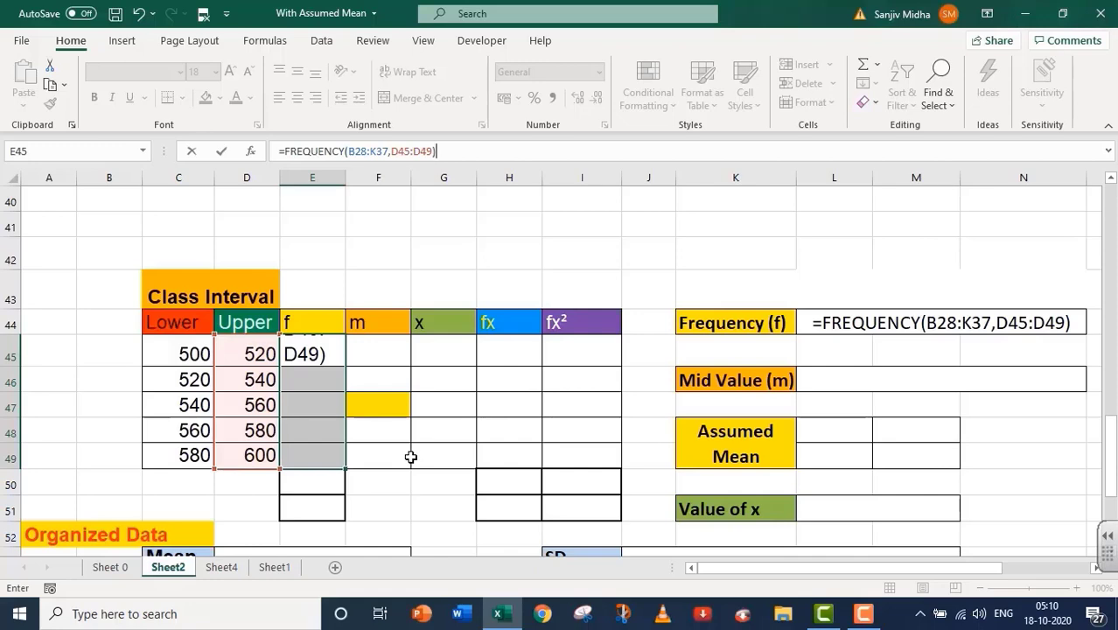
scroll(494, 483, "down", 4)
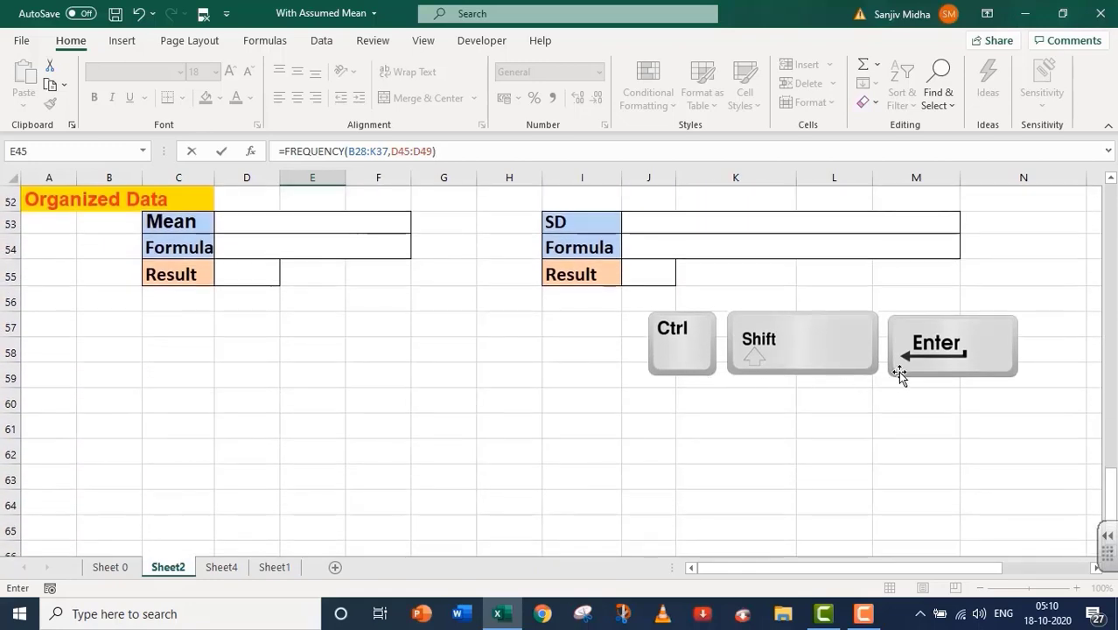
scroll(886, 372, "up", 4)
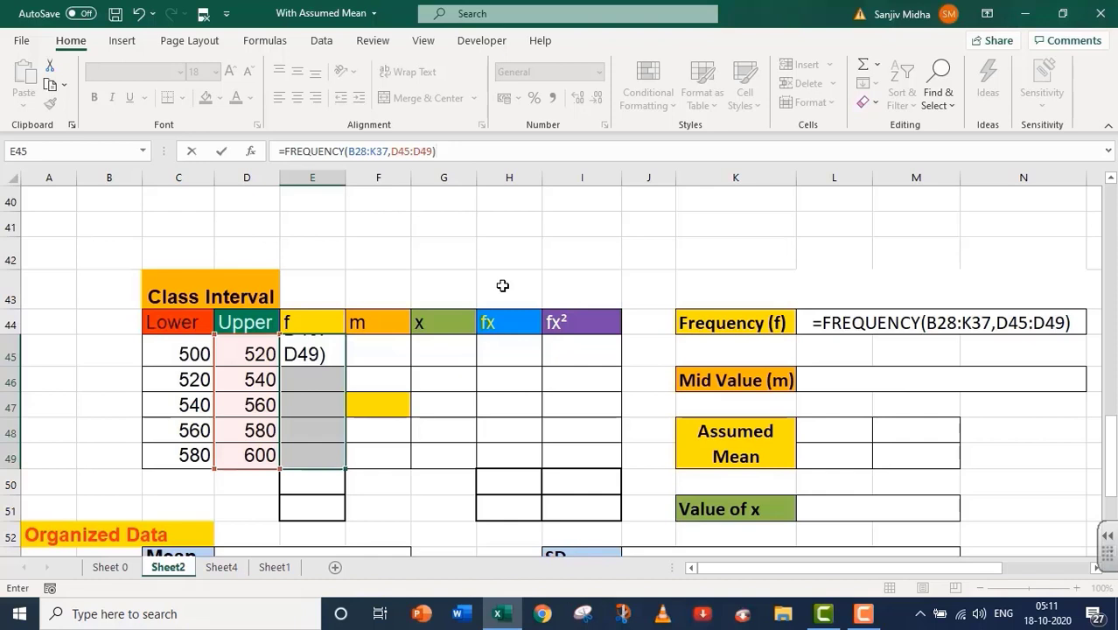
key("ctrl+shift+Return")
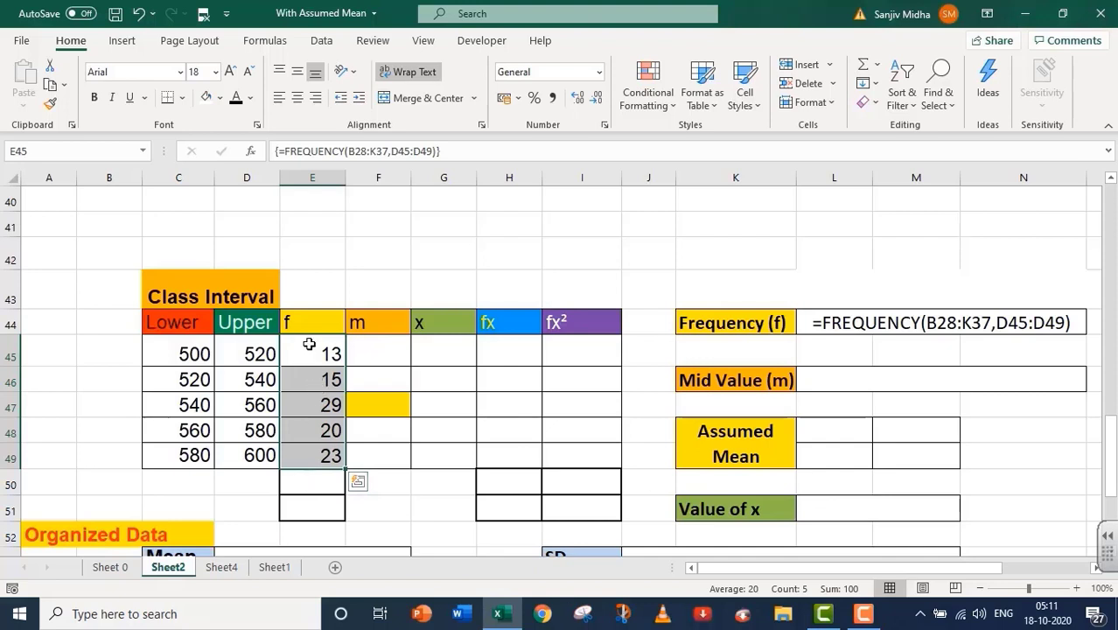
Total the frequencies in E50 with =SUM(E45:E49)
double_click(313, 488)
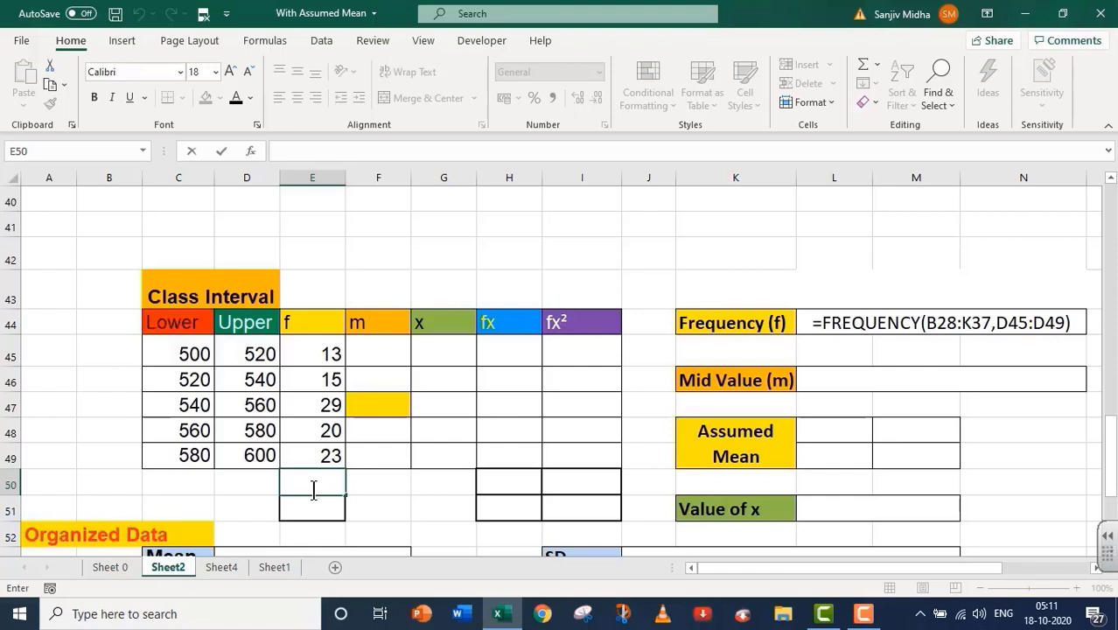
type("=SUM(")
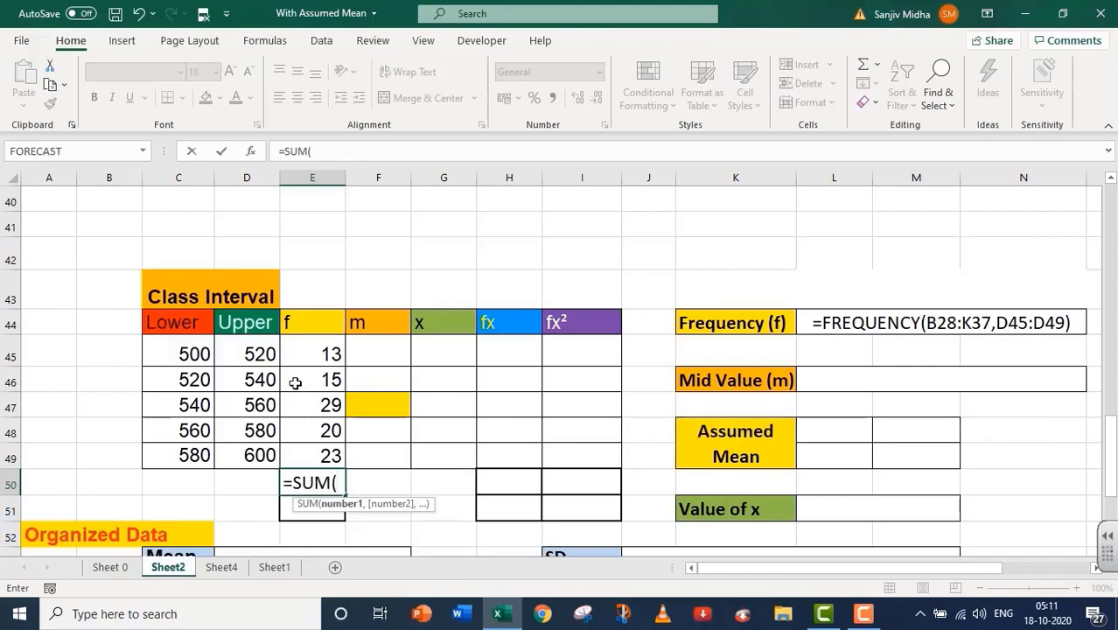
left_click_drag(322, 354, 324, 454)
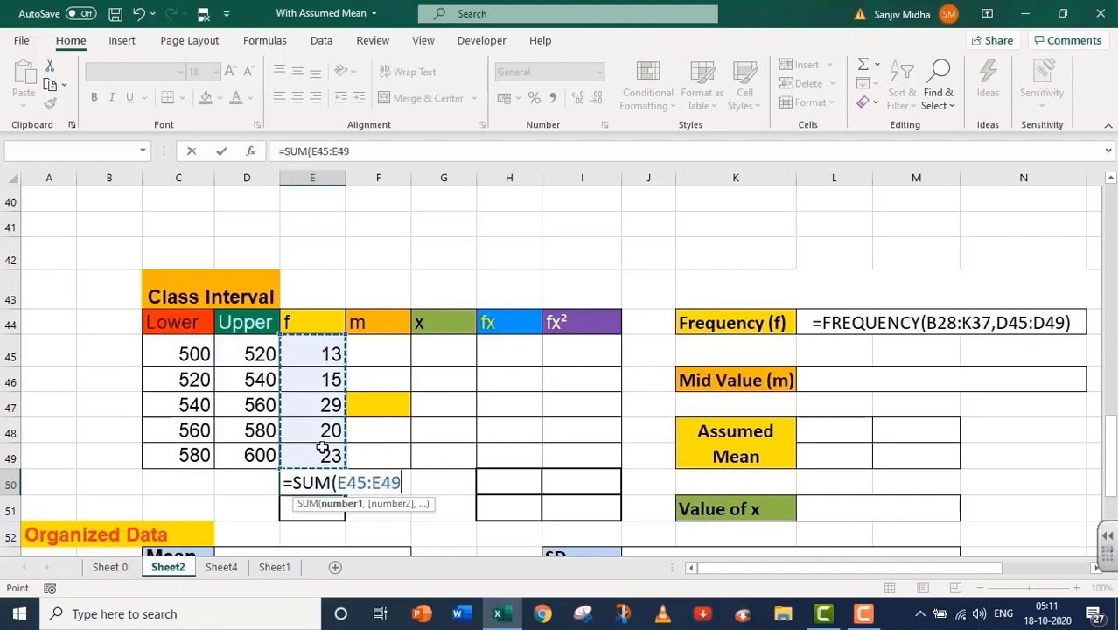
type(")")
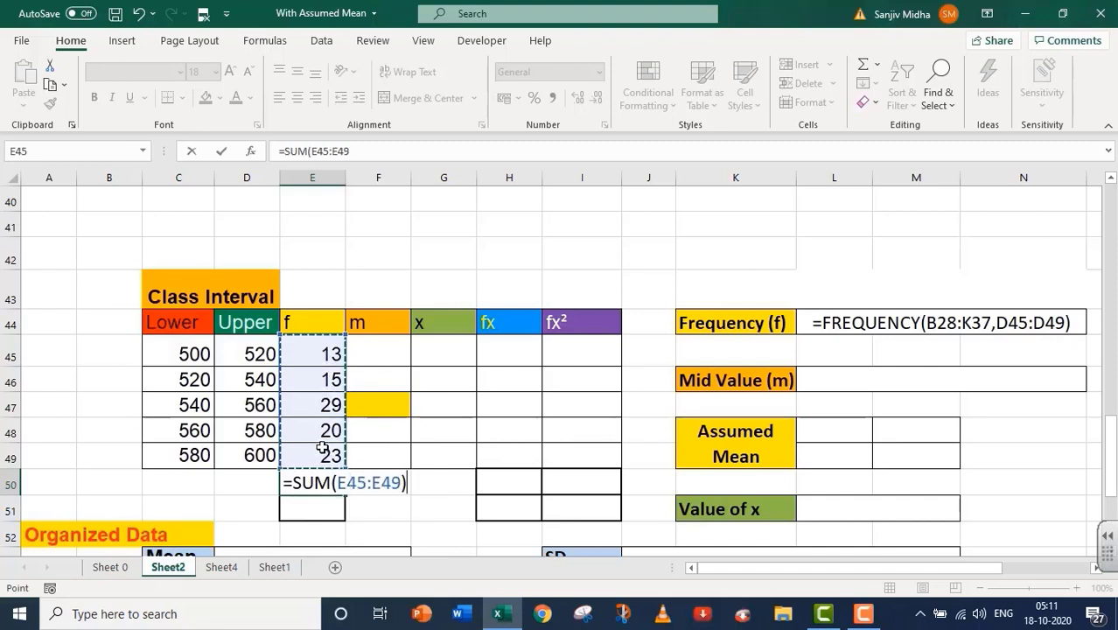
key("Return")
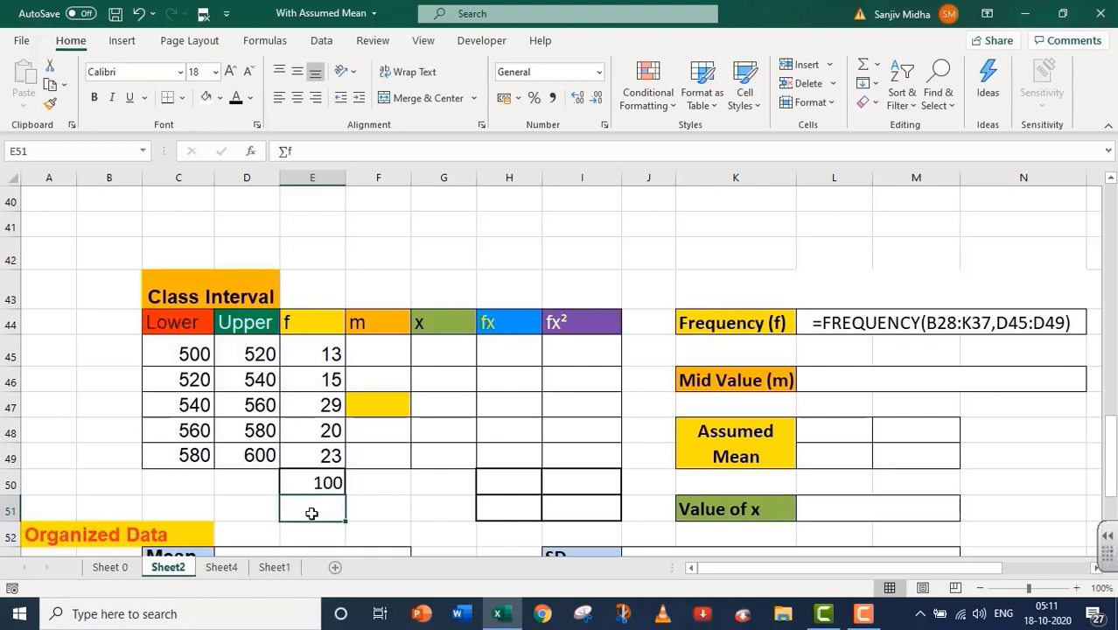
Set the font colour to black for the Σf label in E51 and the mid value formula text in L46
left_click(236, 98)
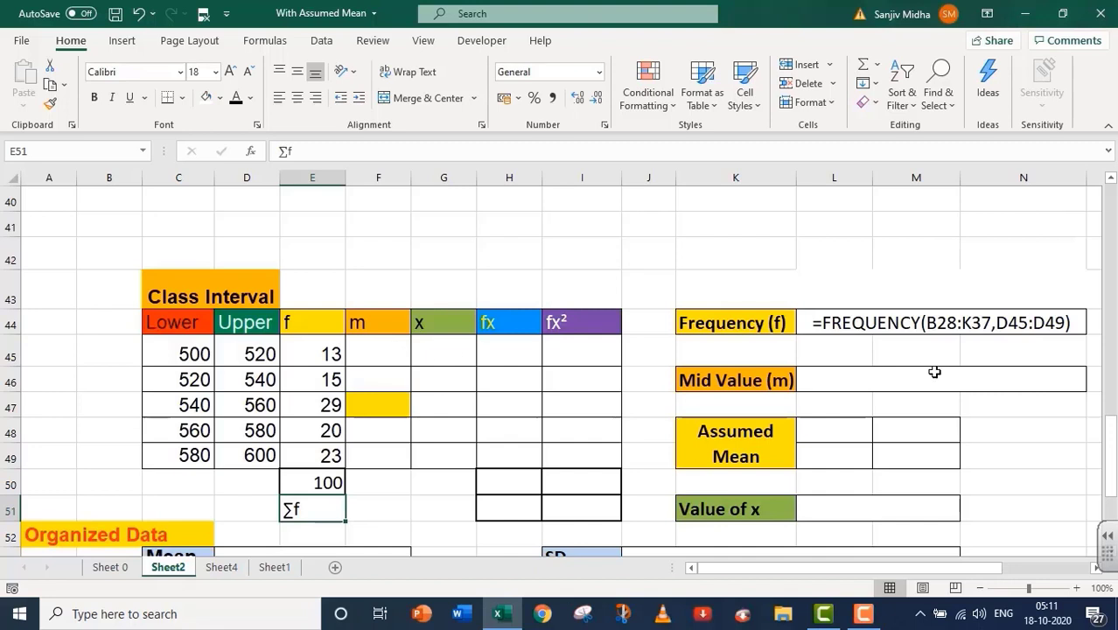
left_click(831, 376)
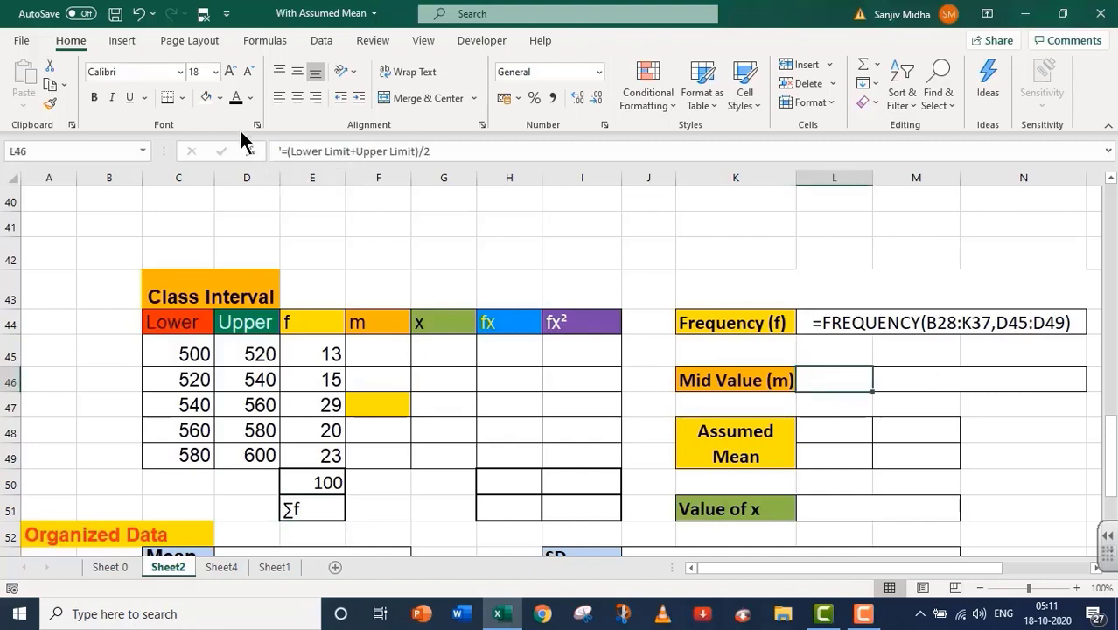
left_click(236, 98)
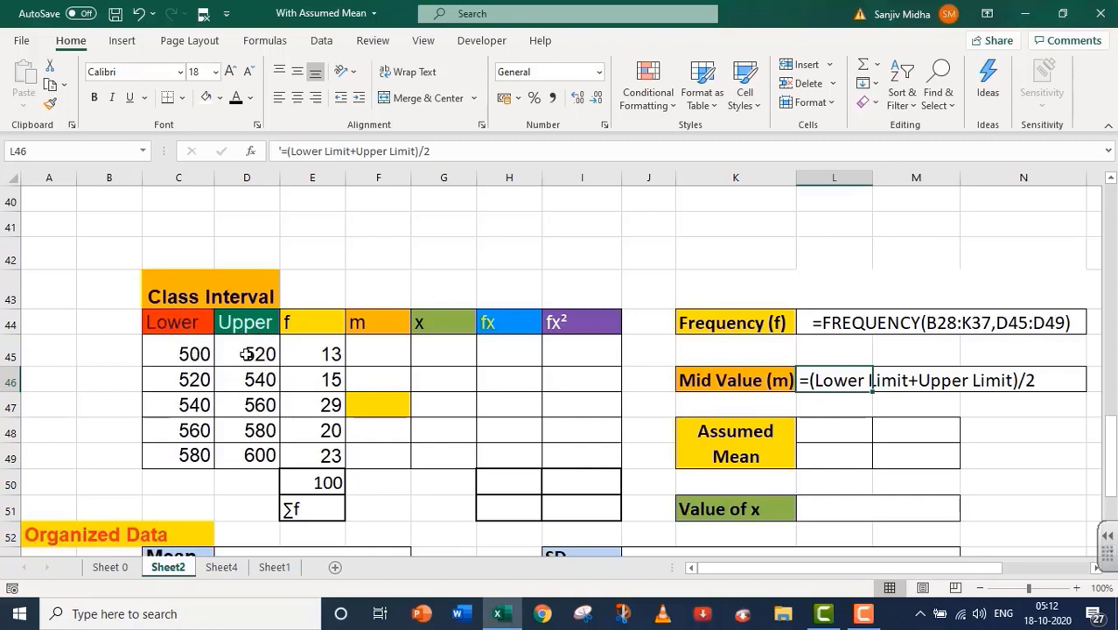
Calculate the mid value in F45 with =(C45+D45)/2 and fill the formula down to F49
double_click(371, 357)
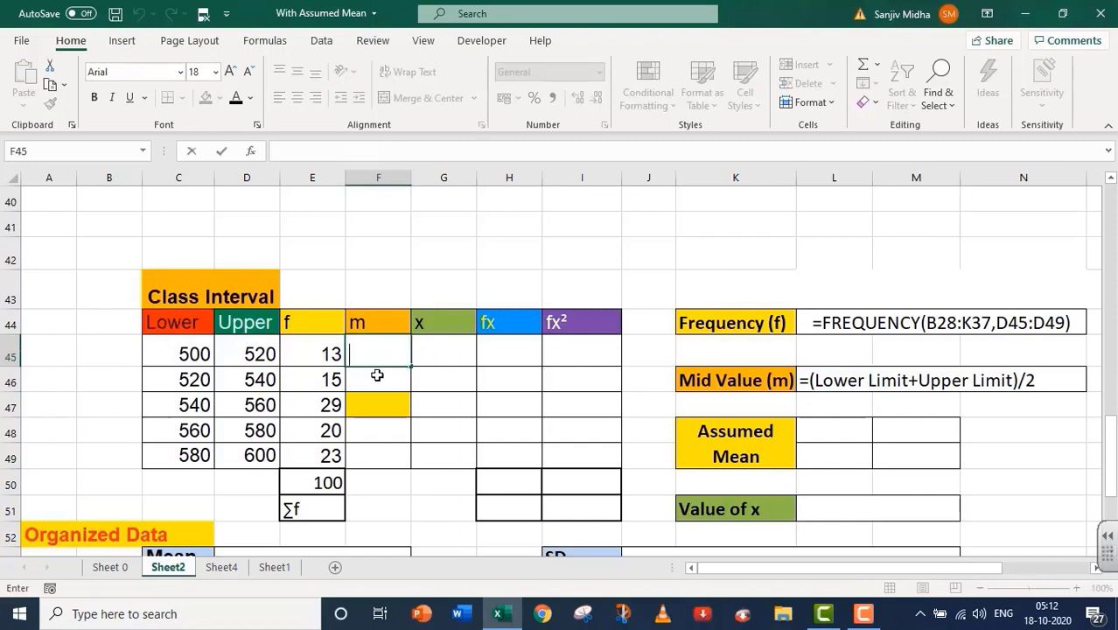
type("=(")
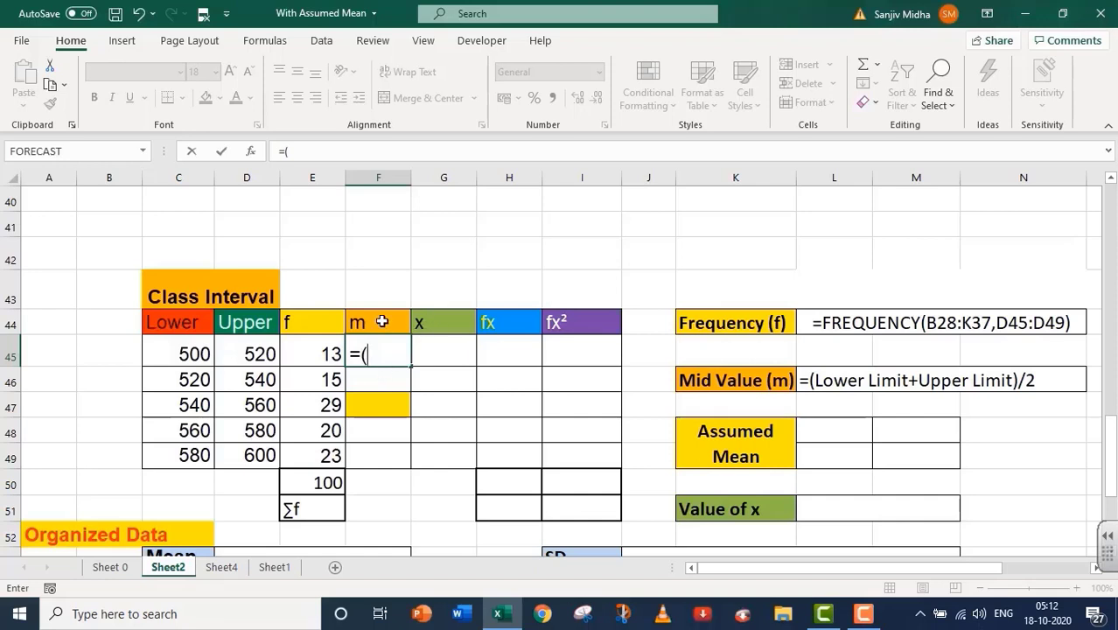
left_click(181, 353)
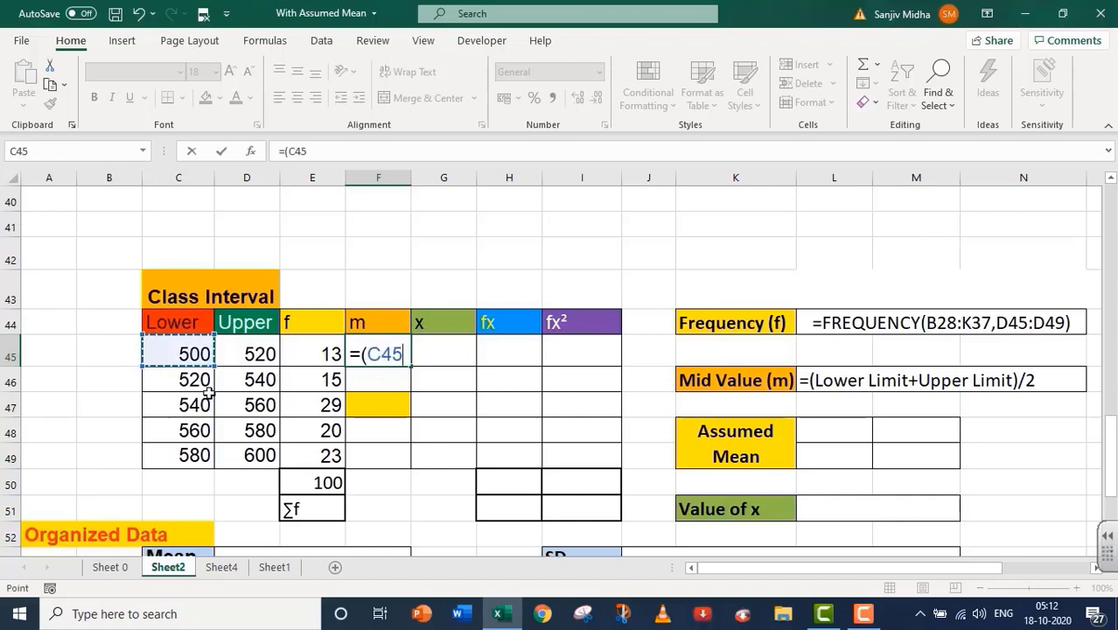
type("+")
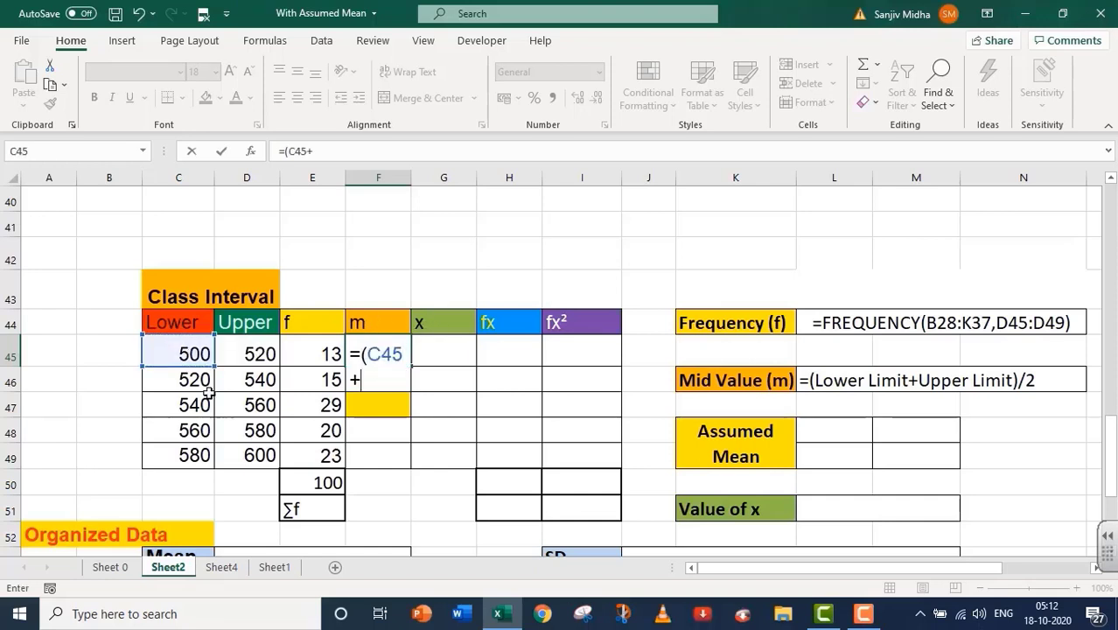
left_click(252, 350)
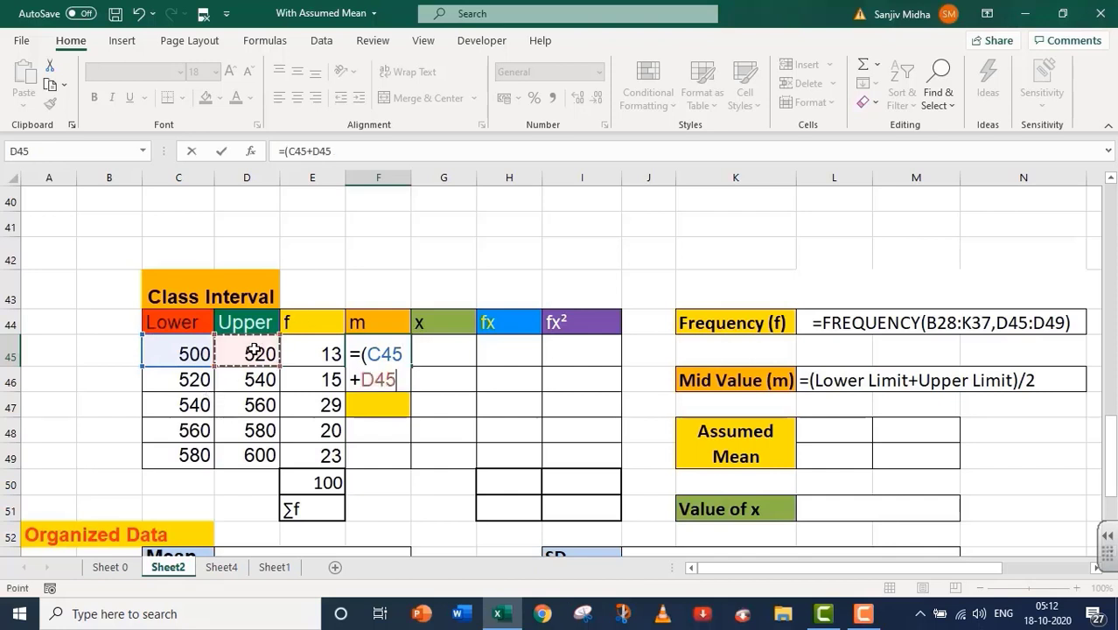
type(")/")
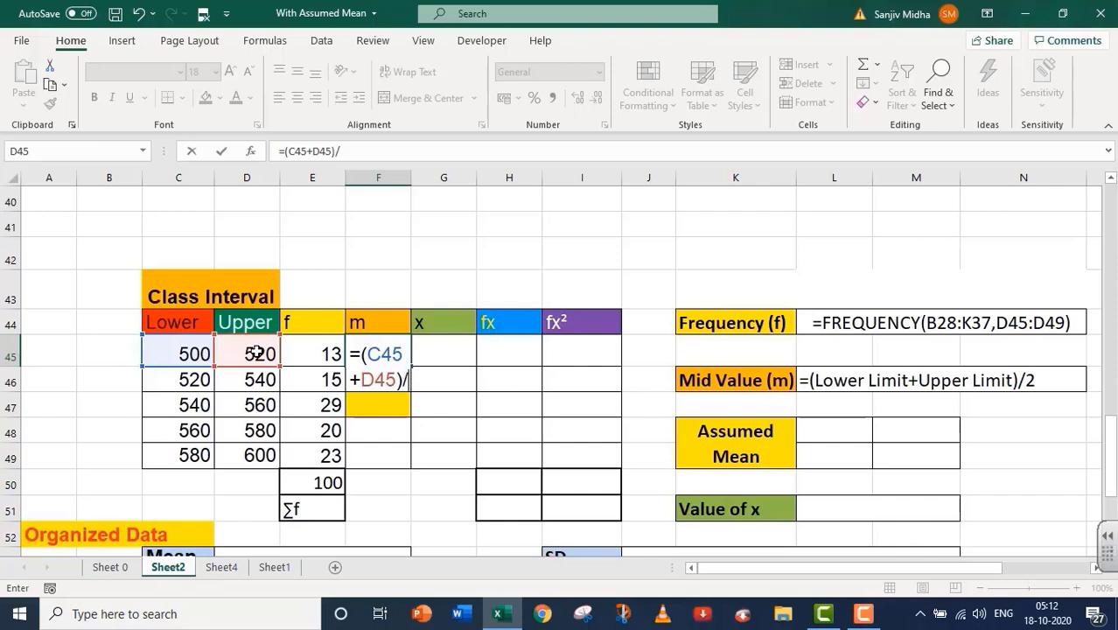
type("2")
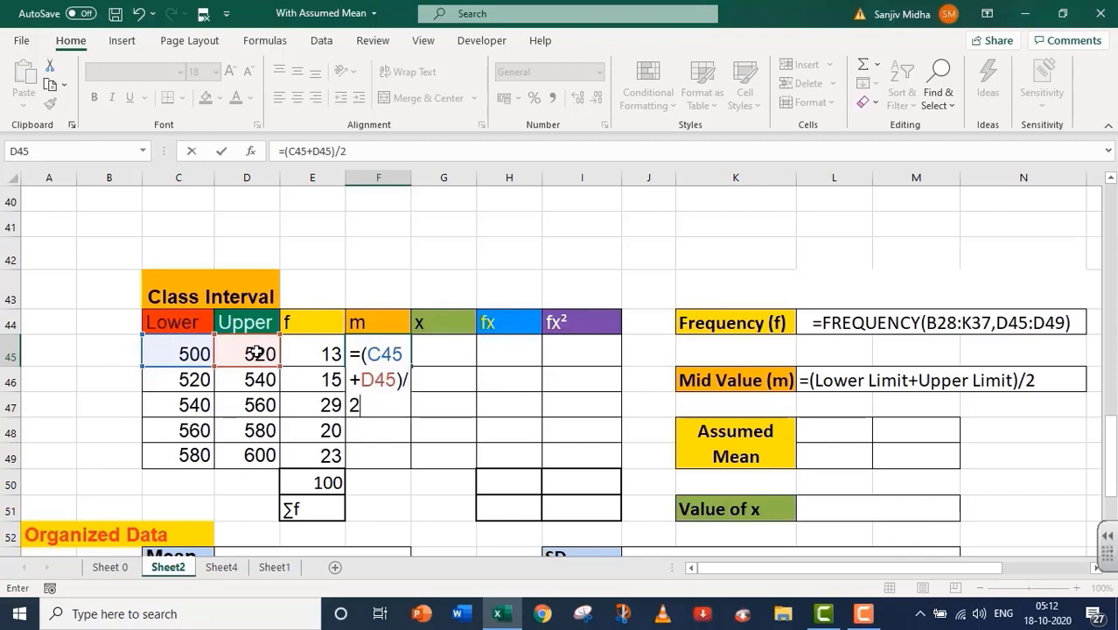
key("Return")
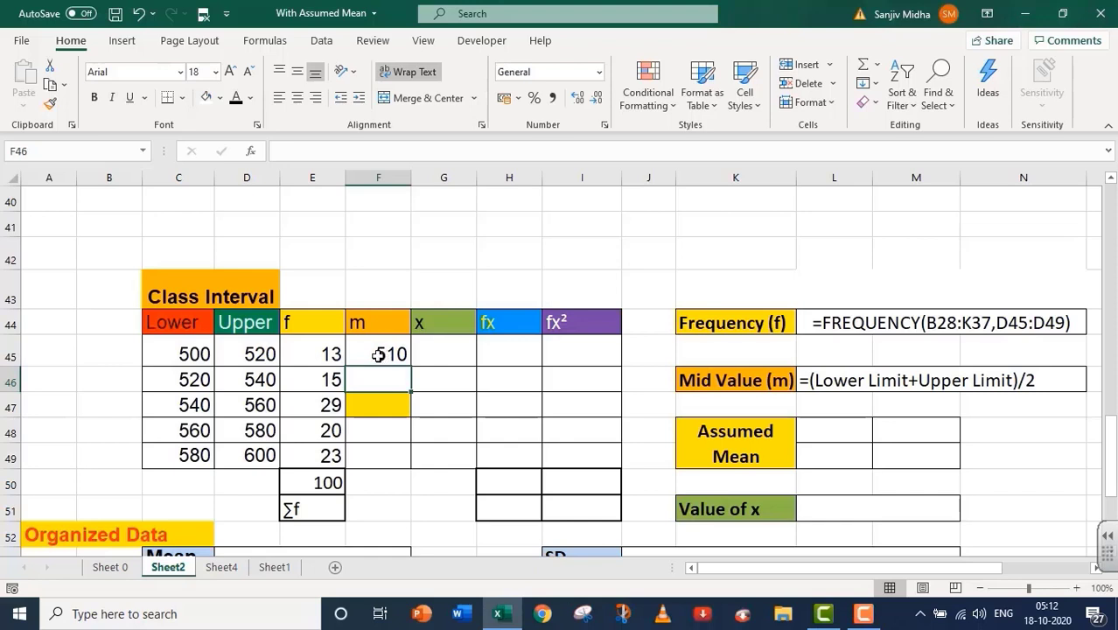
left_click(376, 354)
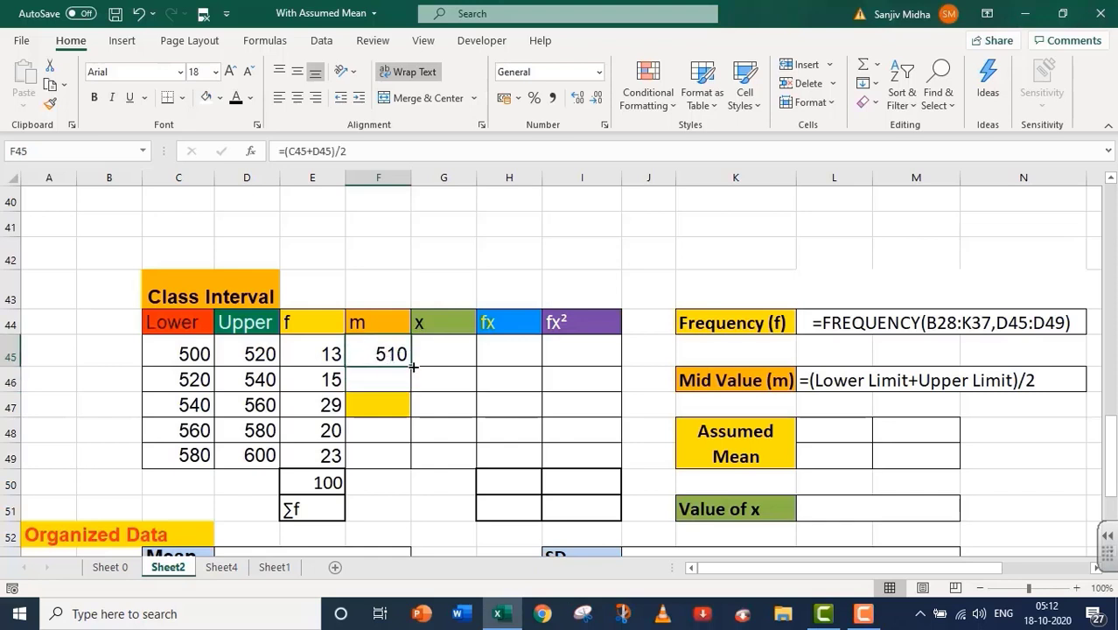
left_click_drag(407, 365, 410, 460)
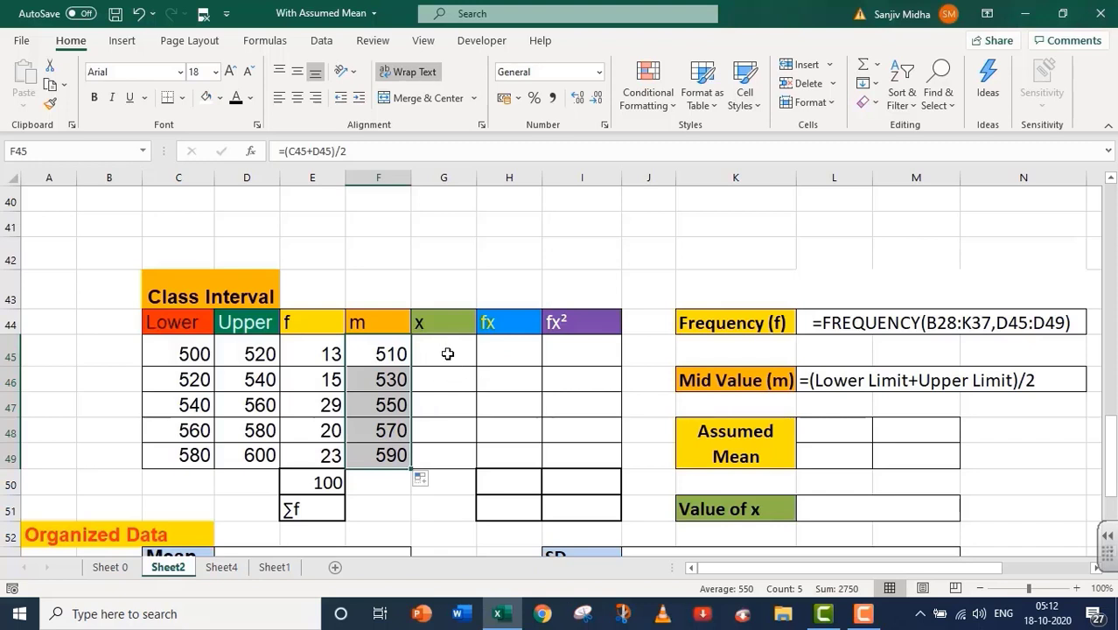
Set the font colour of the assumed mean details in L48:M49 to black
left_click(443, 402)
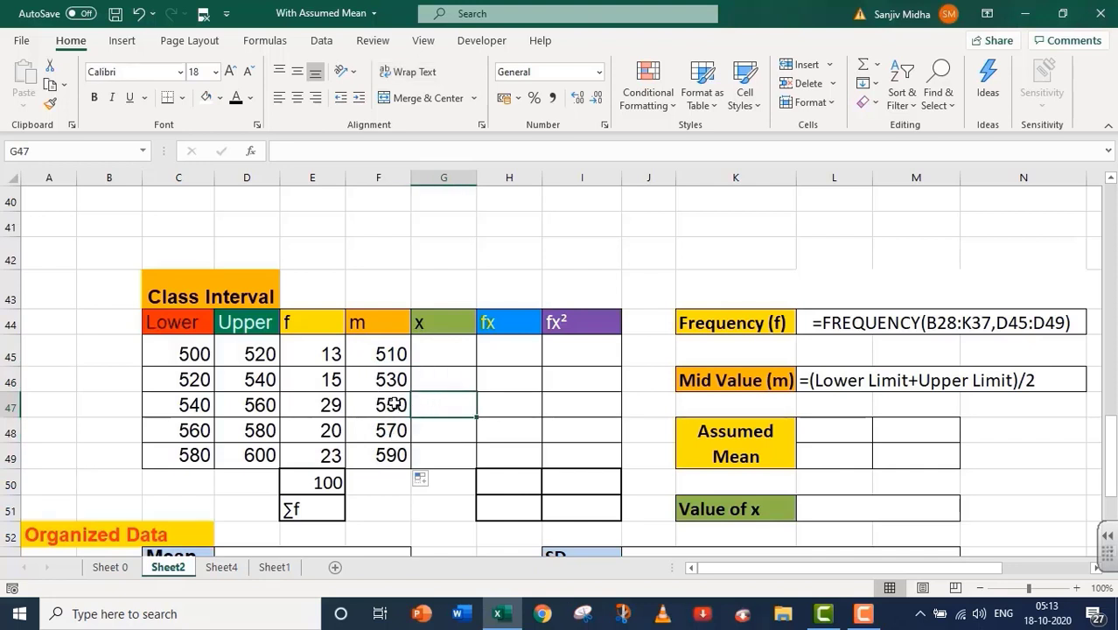
left_click_drag(831, 430, 886, 454)
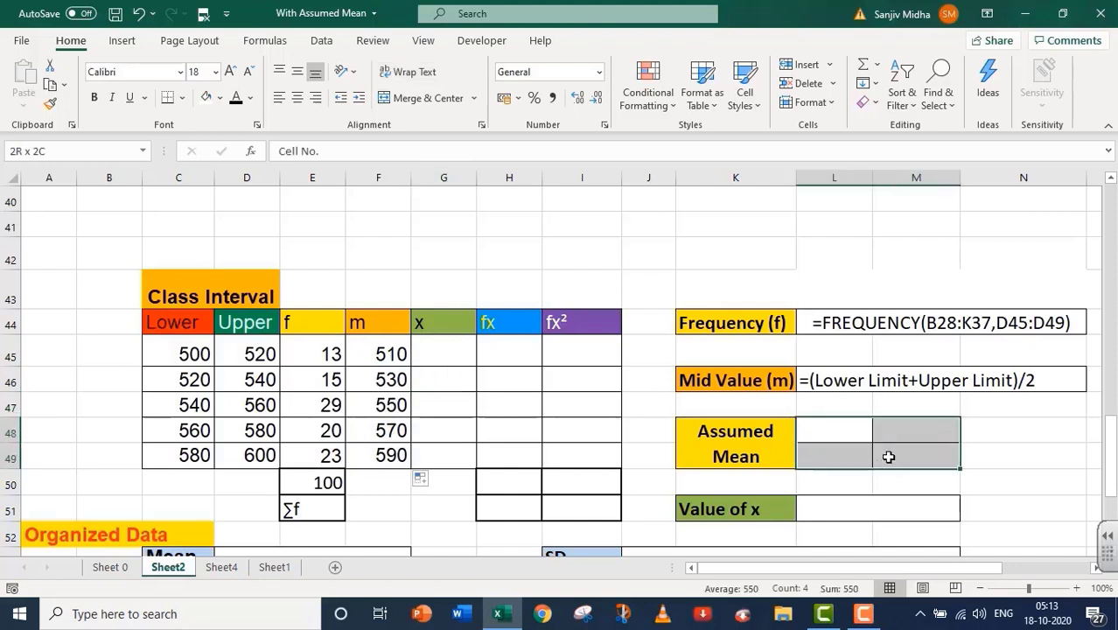
left_click(236, 99)
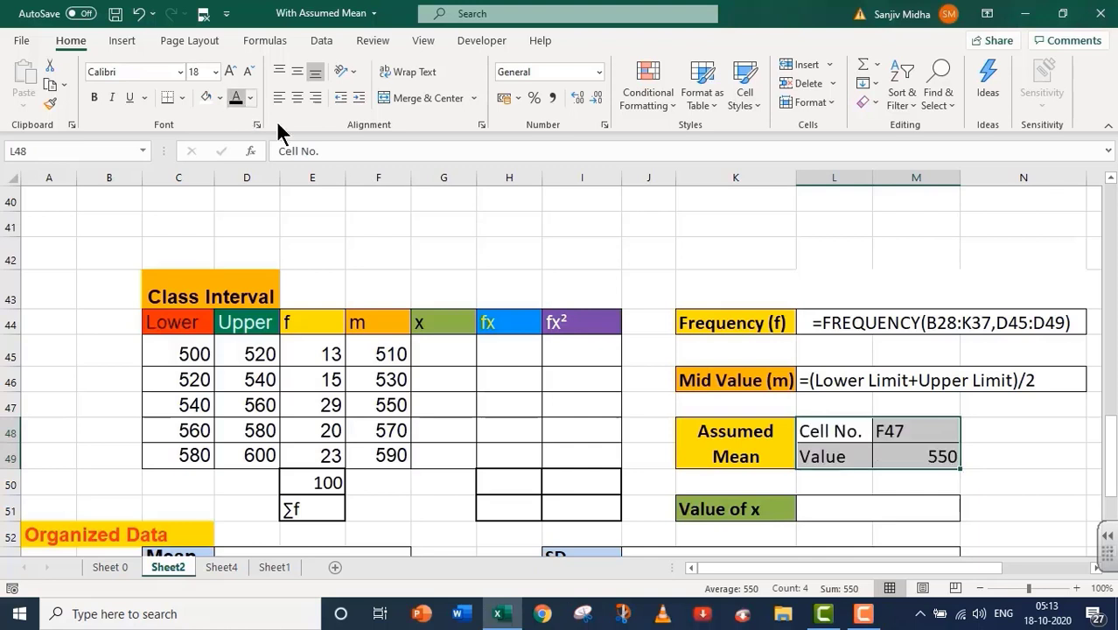
Highlight the assumed mean cell F47 in the m column with a gold fill
left_click(395, 404)
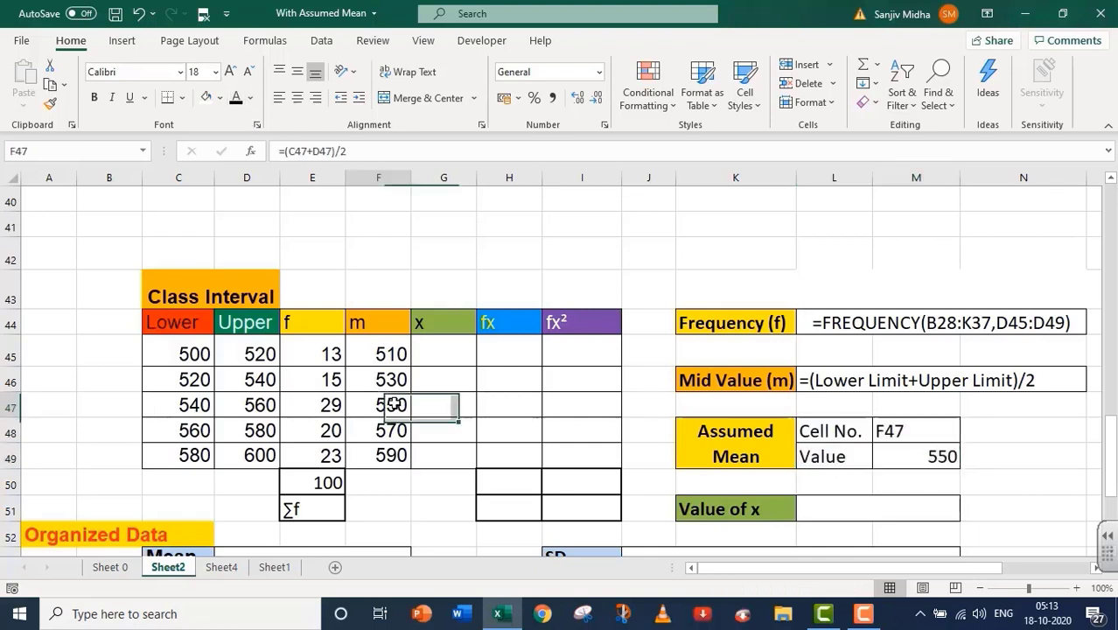
left_click(222, 98)
left_click(245, 248)
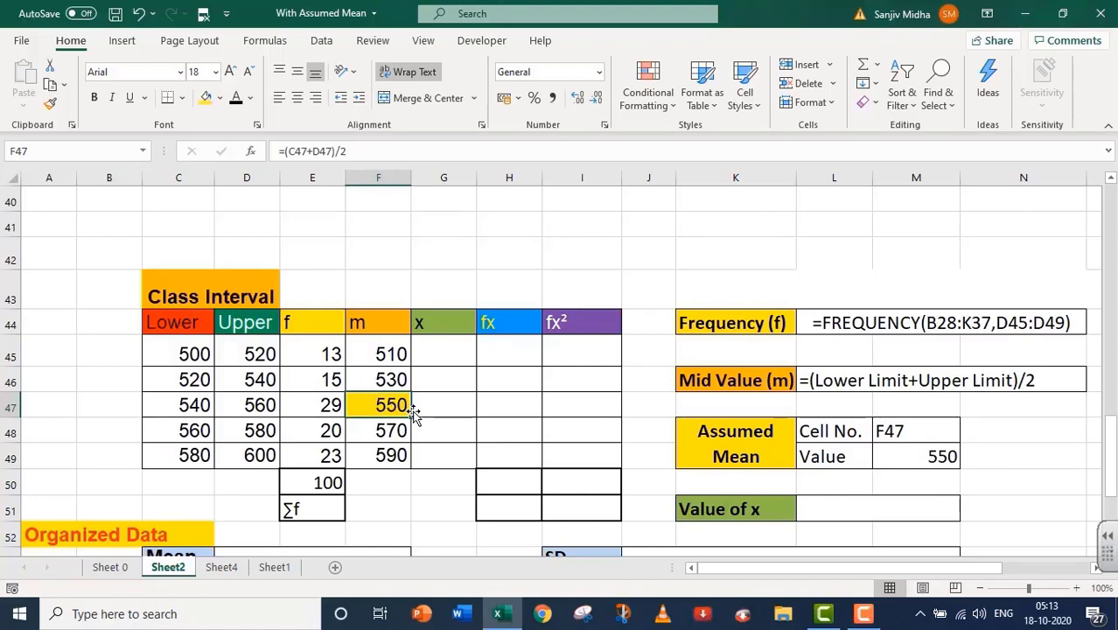
Calculate x in G45 with =(F45-$F$47)/20, keeping F47 absolute, and fill the formula down to G49
left_click(459, 361)
type("=(")
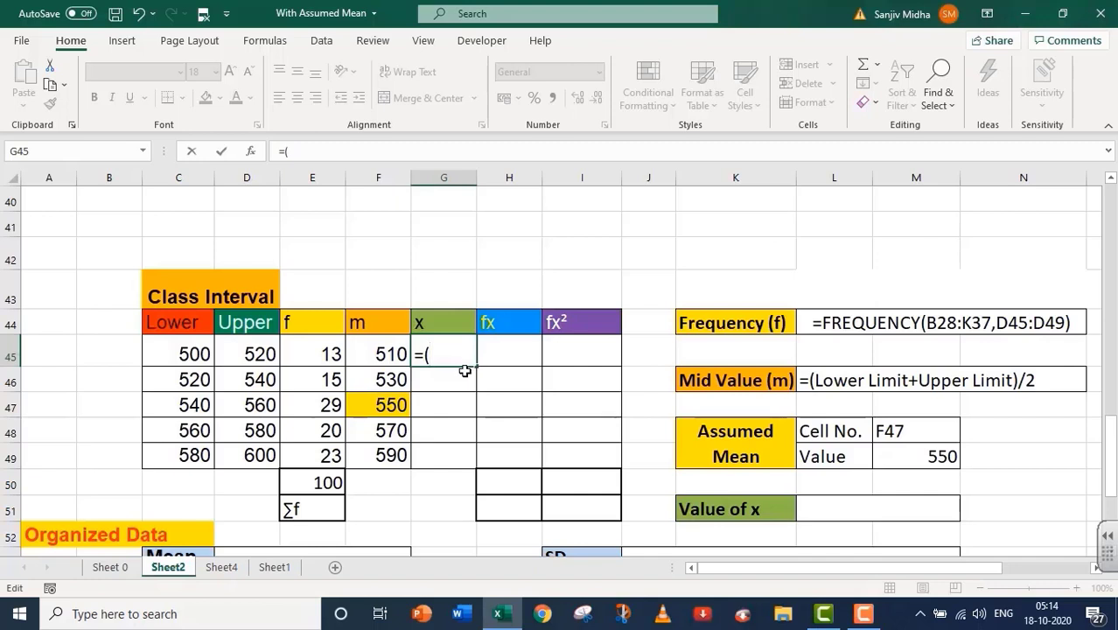
left_click(386, 353)
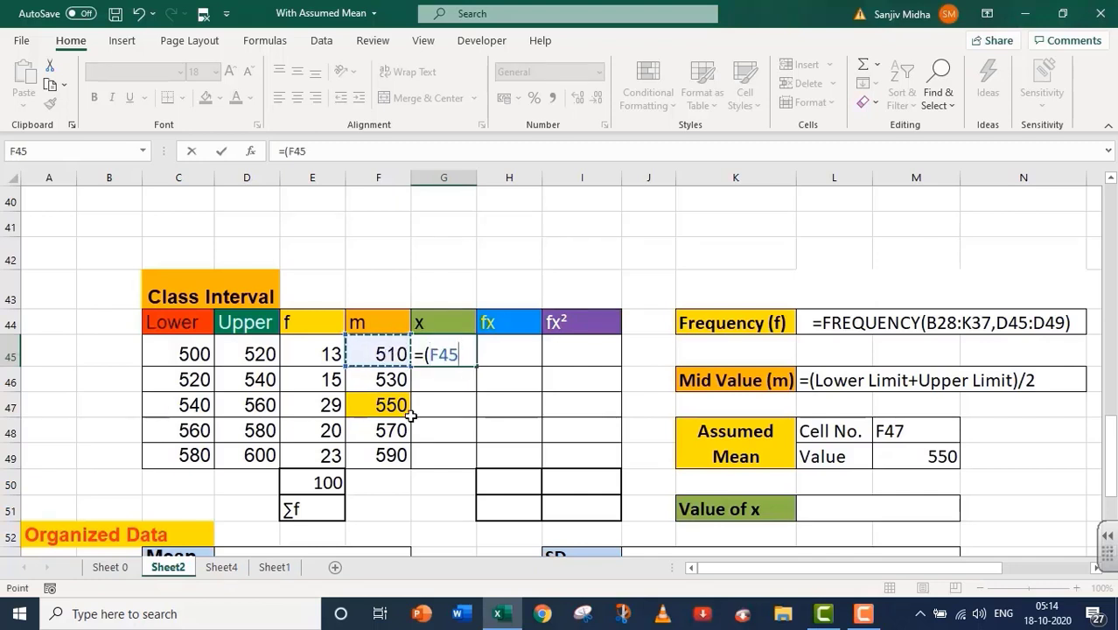
type("-")
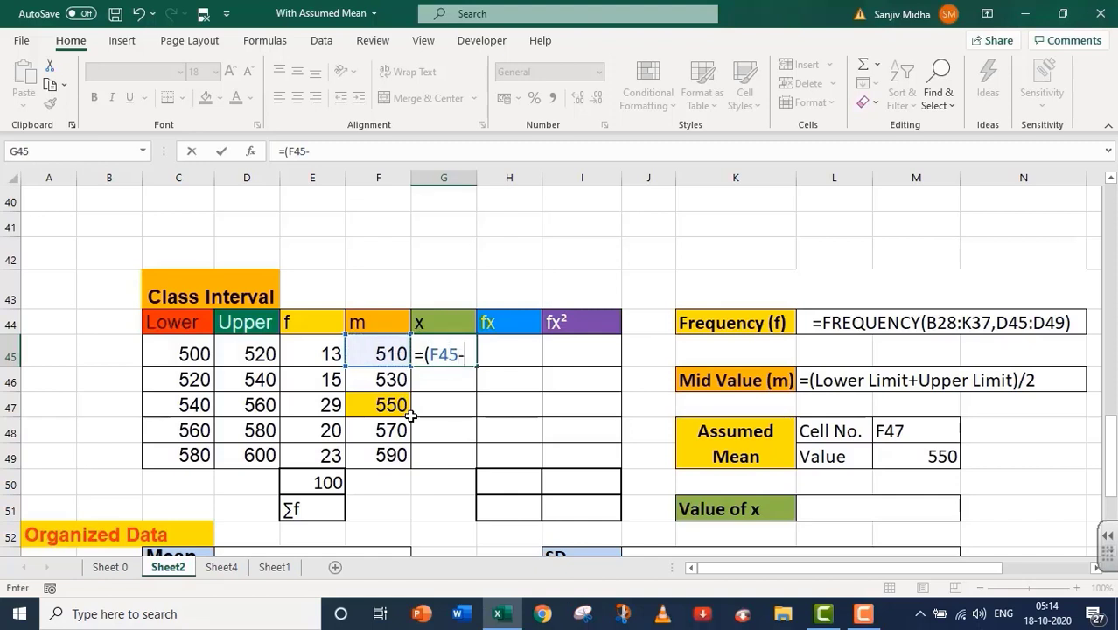
left_click(384, 404)
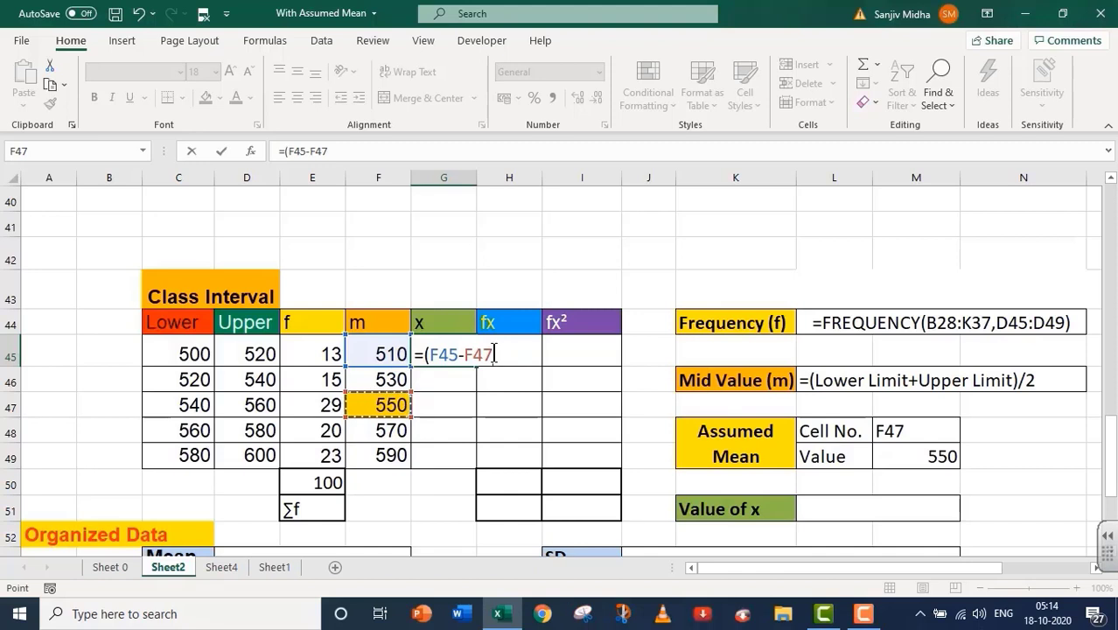
key("F4")
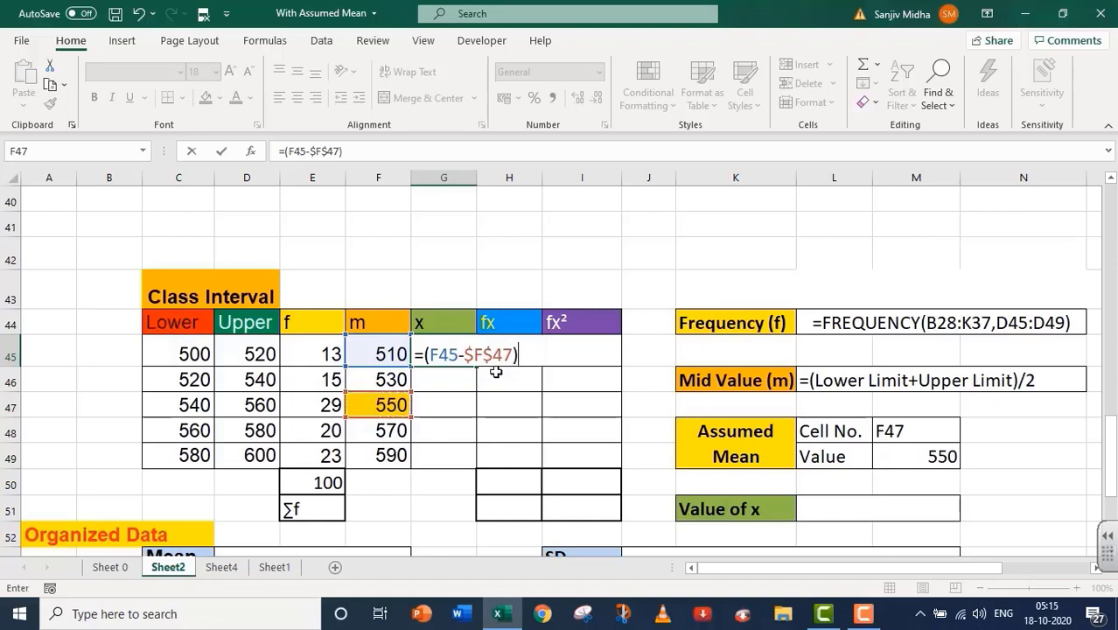
type("/20")
key("Return")
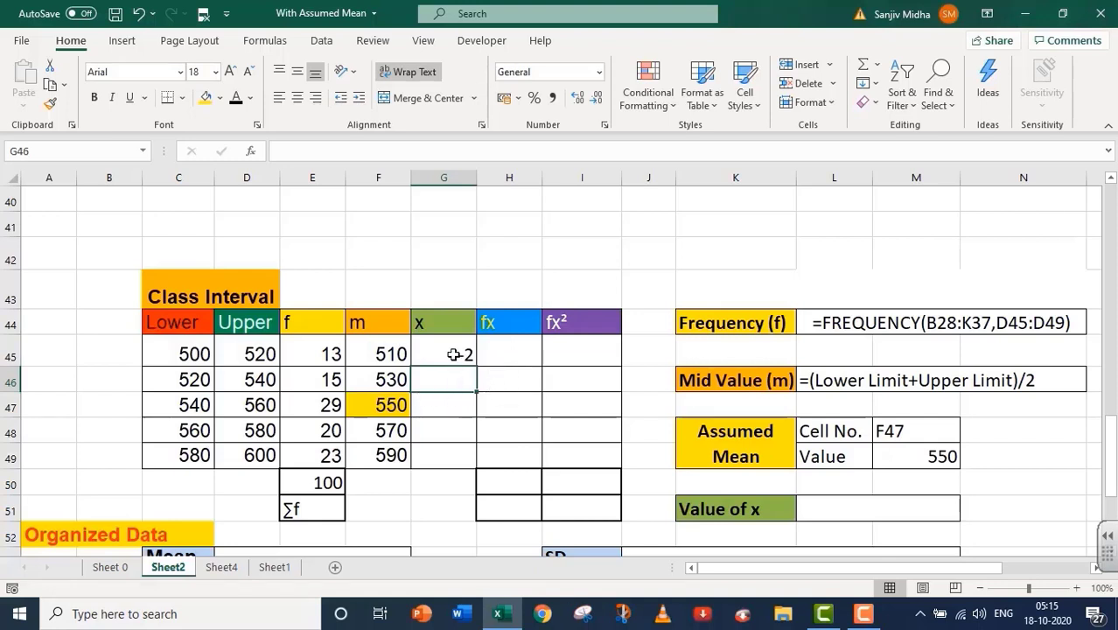
left_click(464, 360)
left_click_drag(476, 366, 467, 461)
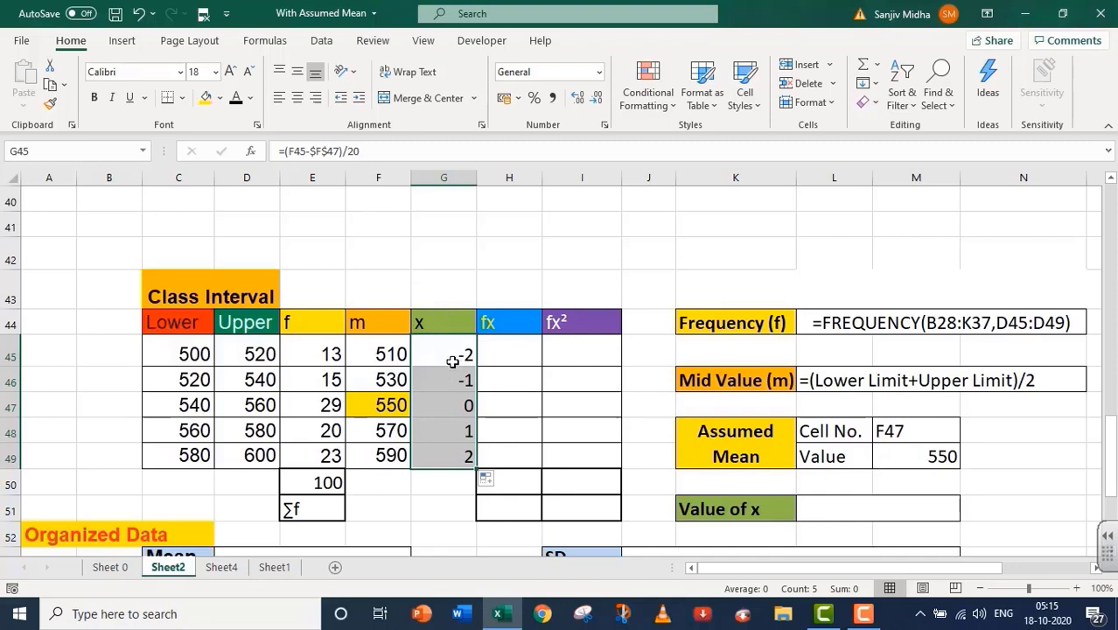
Copy the formula text =(F45-$F$47)/20 from G45 and place it as a text note in N49
left_click(453, 360)
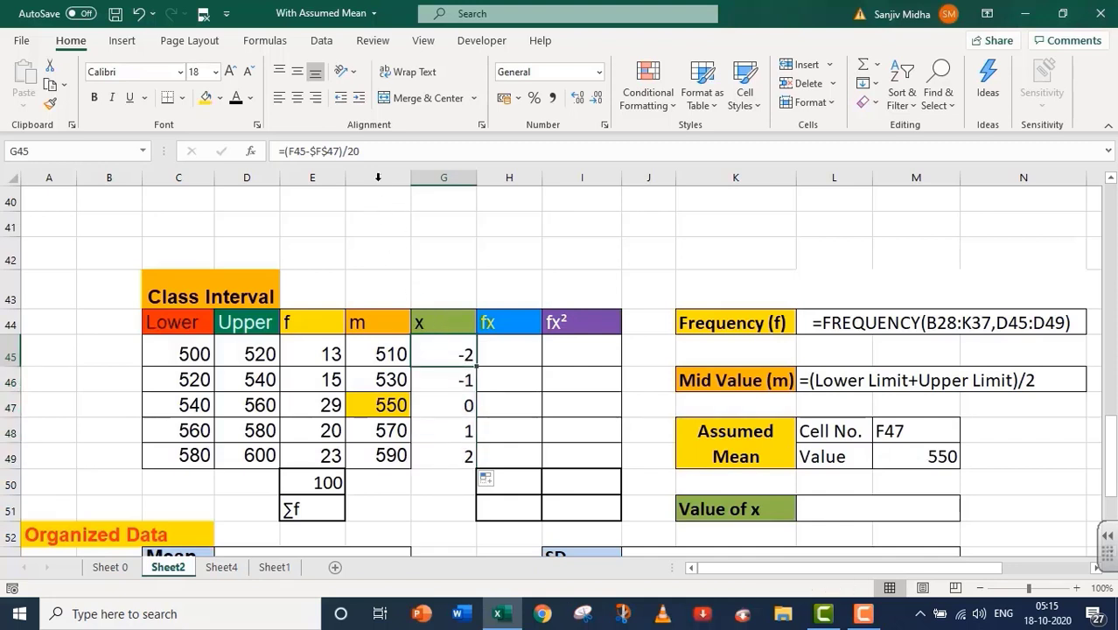
left_click_drag(376, 149, 258, 150)
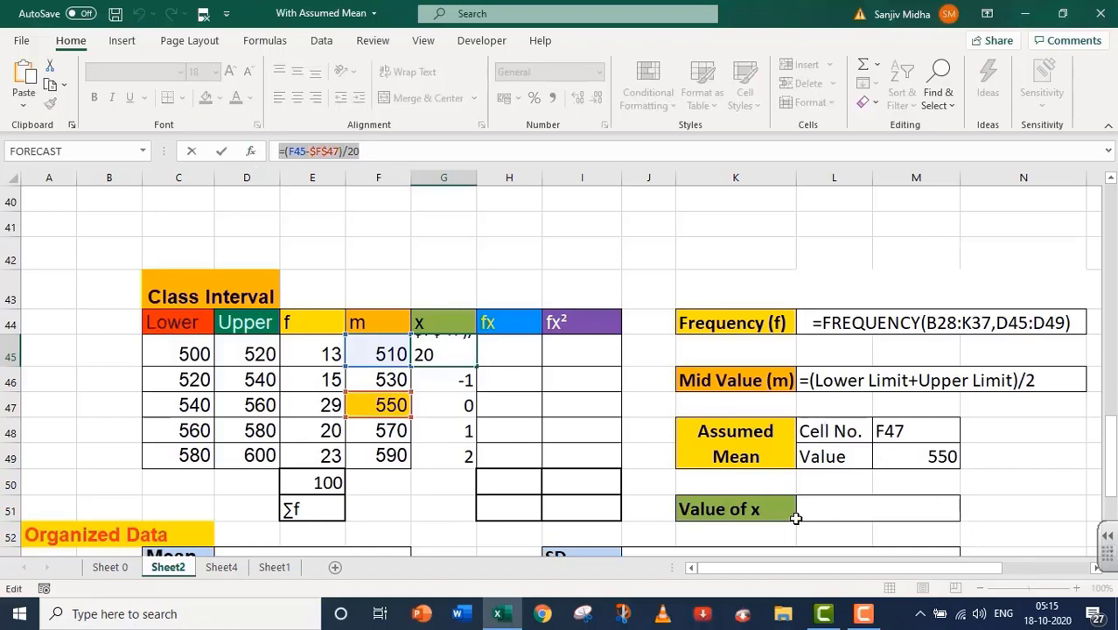
key("Return")
key("Right")
key("Right")
key("Right")
key("Right")
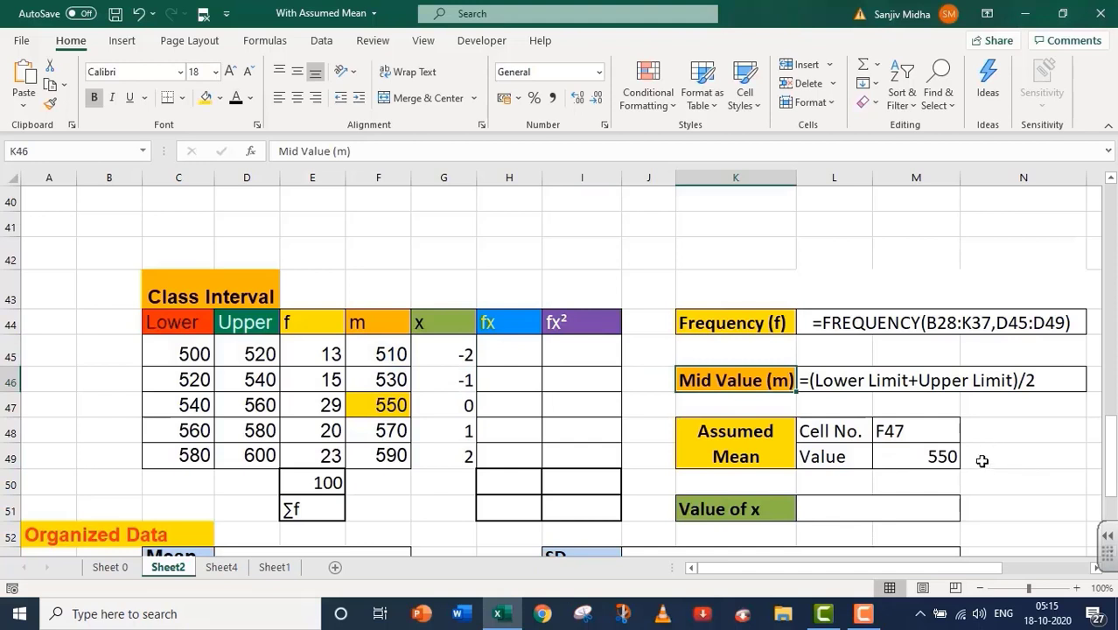
left_click(1046, 502)
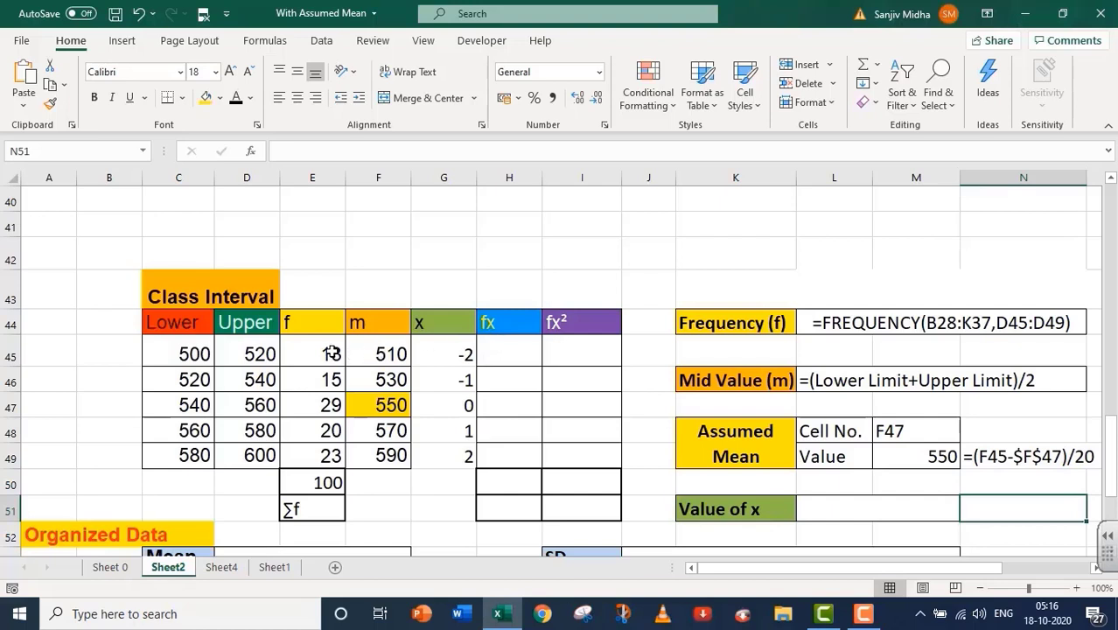
Calculate fx in H45 with =E45*G45 and fill the formula down to H49
double_click(488, 354)
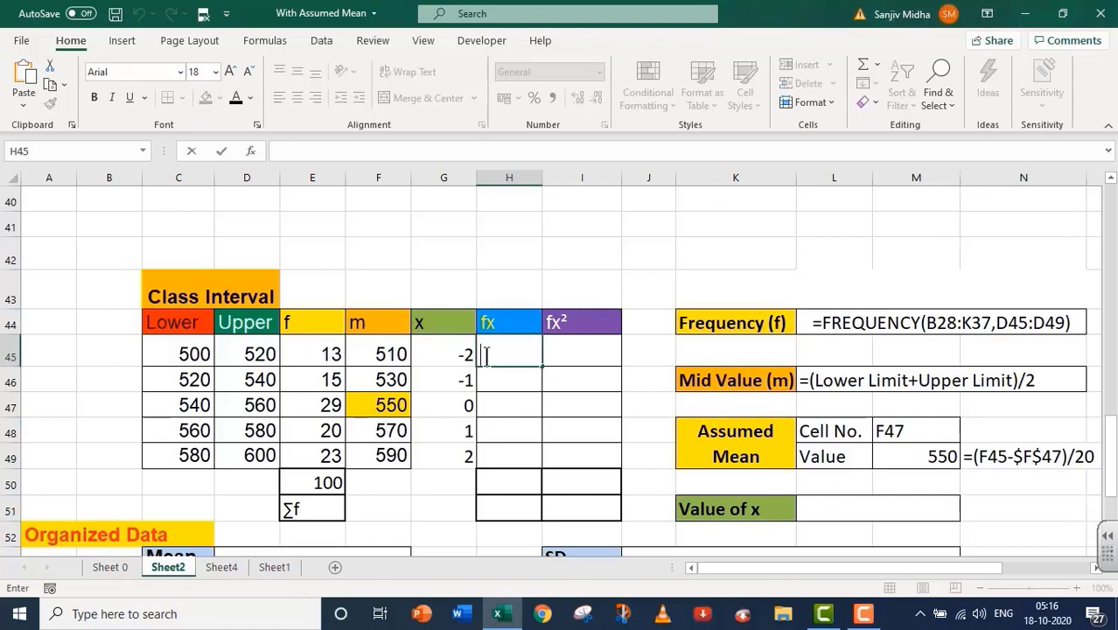
type("=")
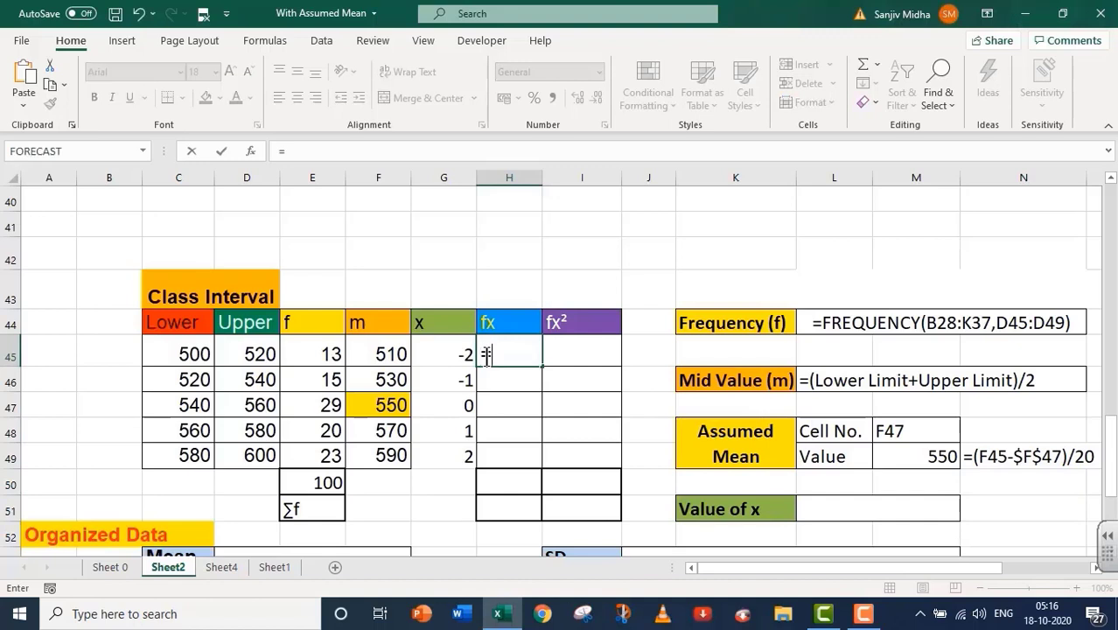
left_click(330, 354)
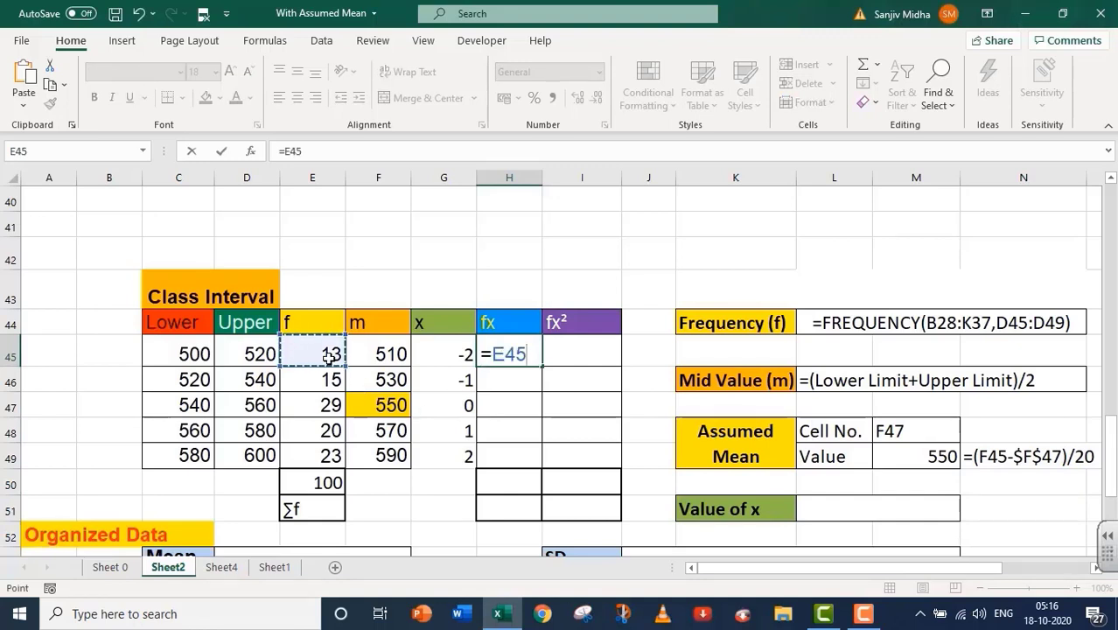
type("*")
left_click(441, 355)
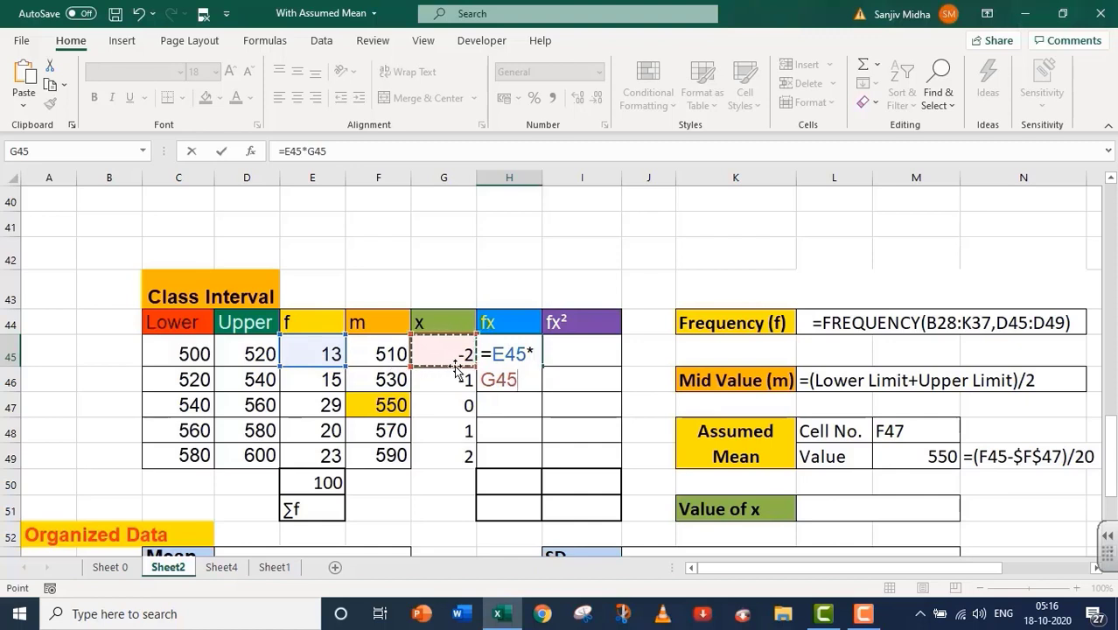
key("Return")
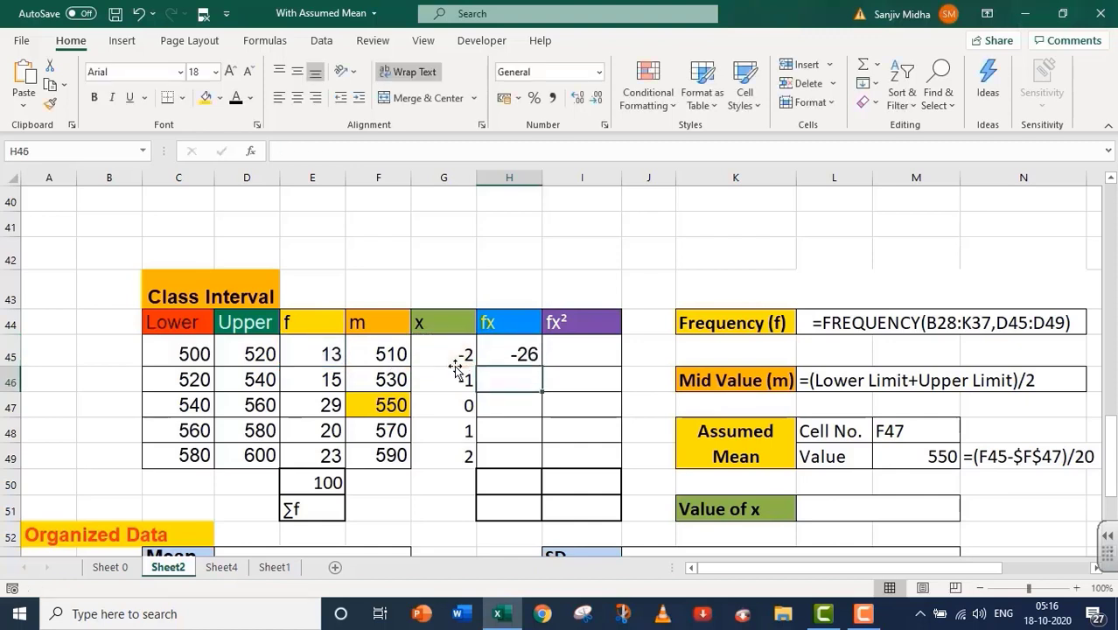
left_click(525, 357)
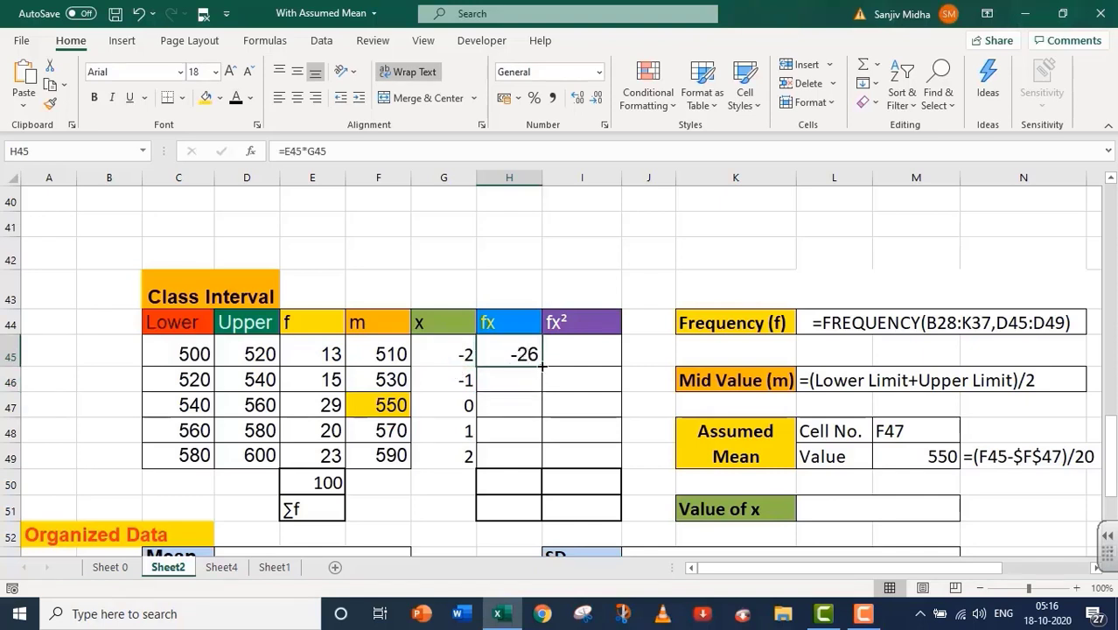
left_click_drag(542, 366, 547, 472)
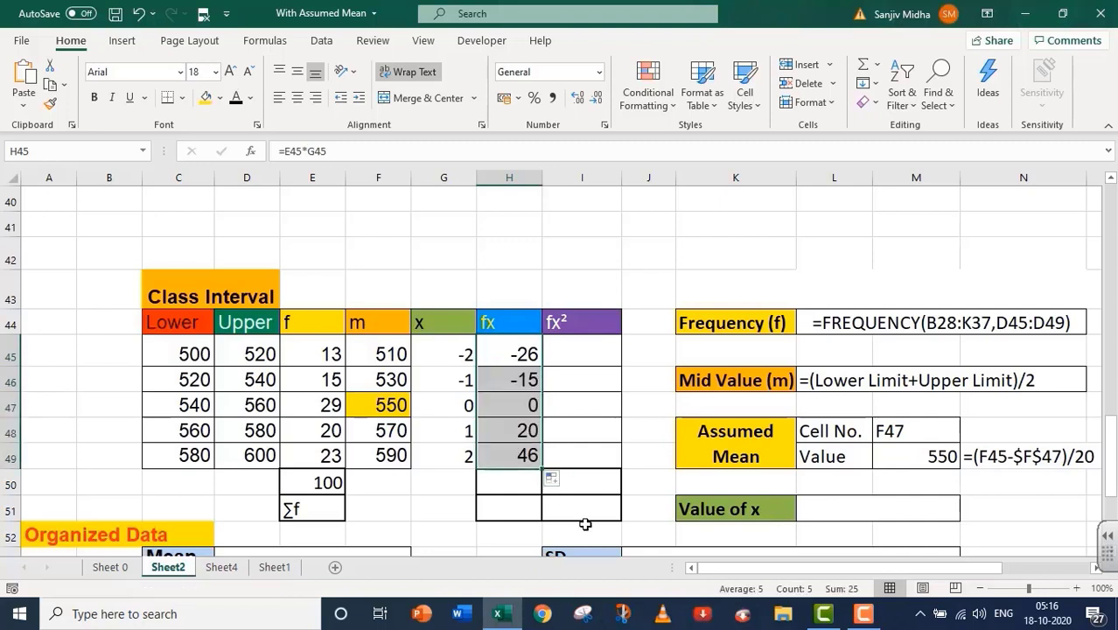
Total the fx column in H50 with =SUM(H45:H49)
double_click(495, 486)
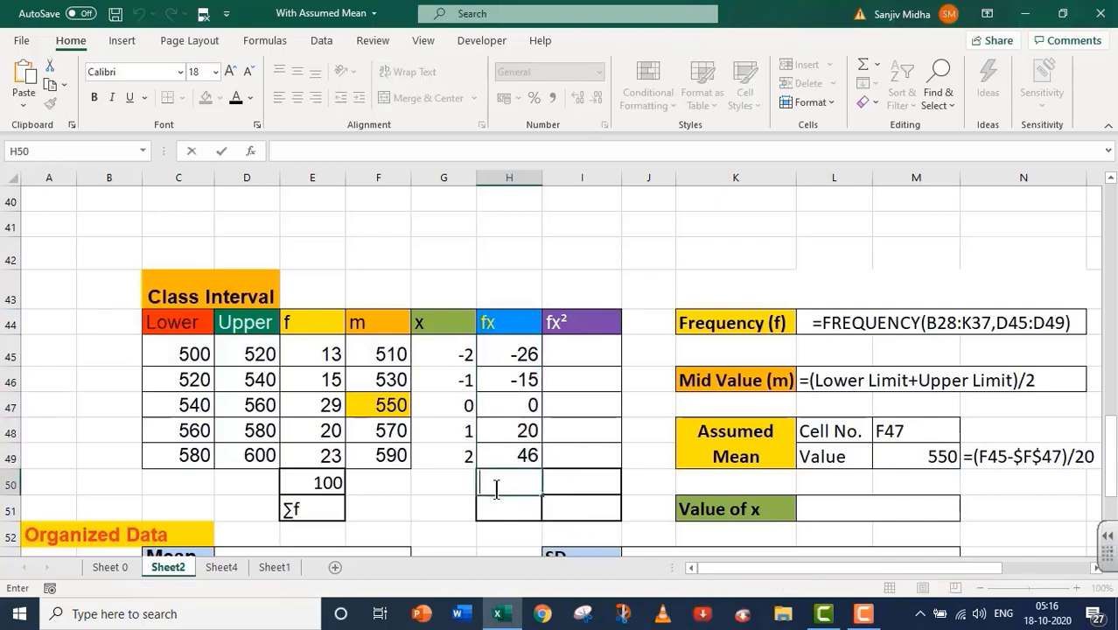
type("=")
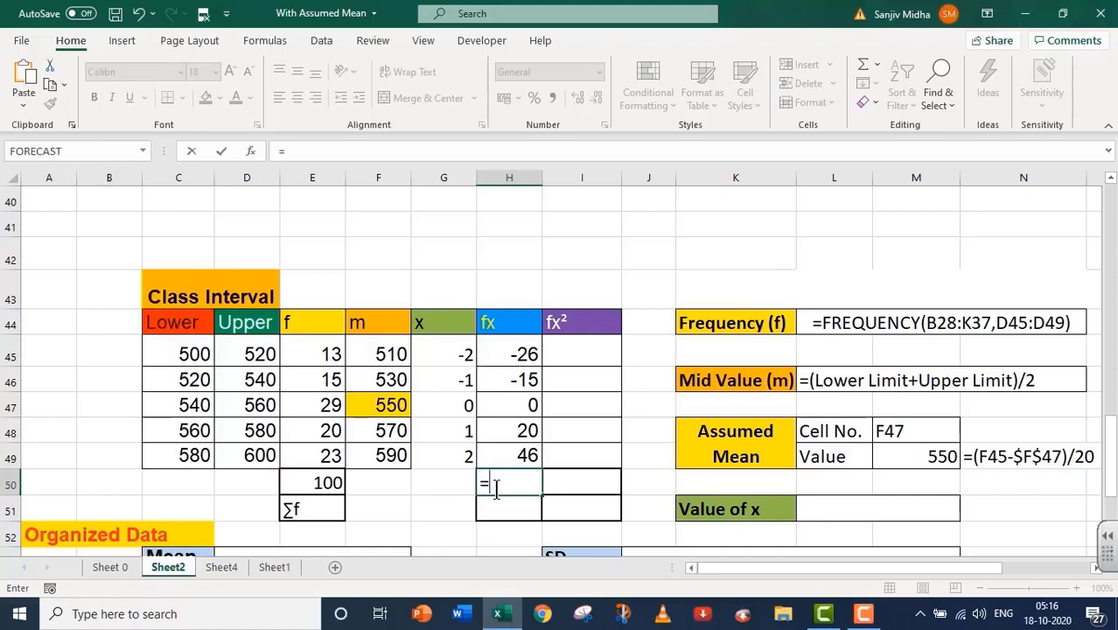
type("SUM(")
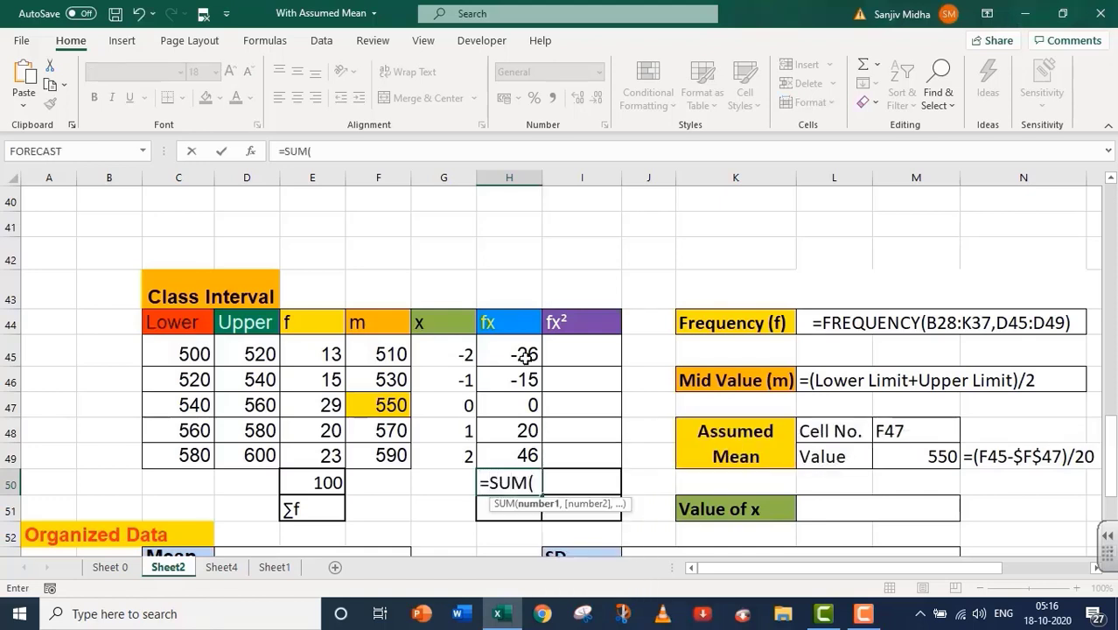
left_click_drag(525, 354, 523, 452)
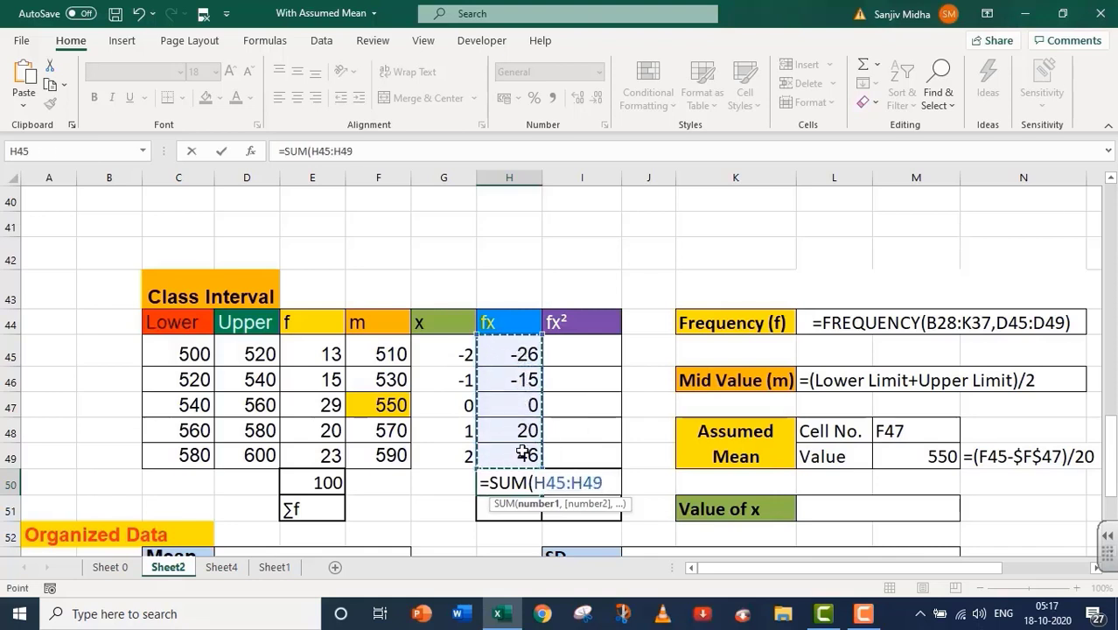
type(")")
key("Return")
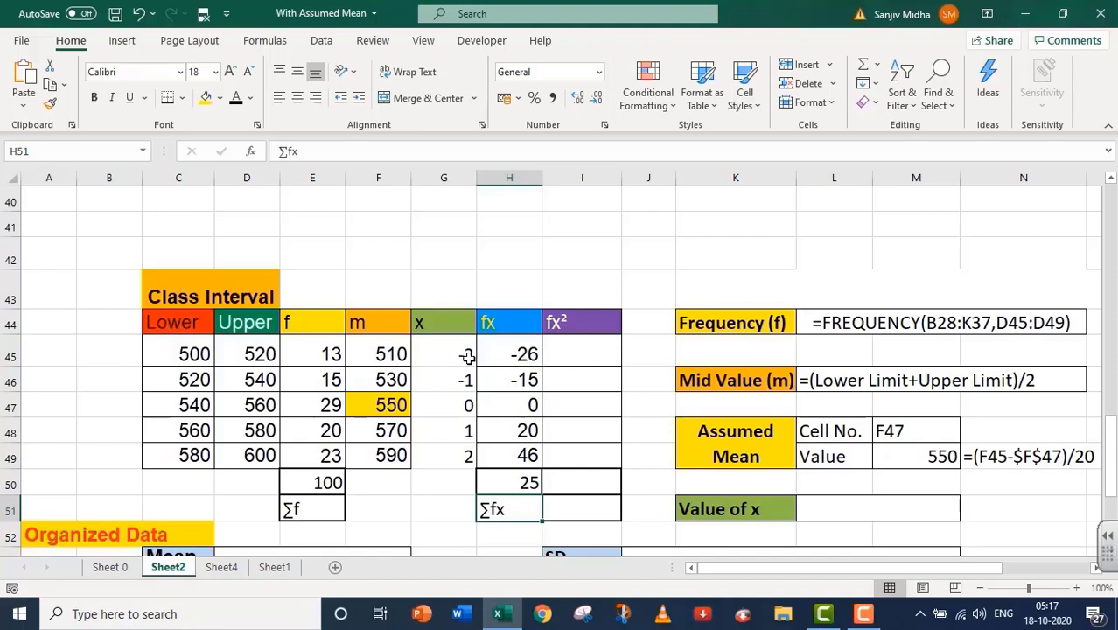
Calculate fx² in I45 with =H45*G45 and fill the formula down to I49
double_click(560, 352)
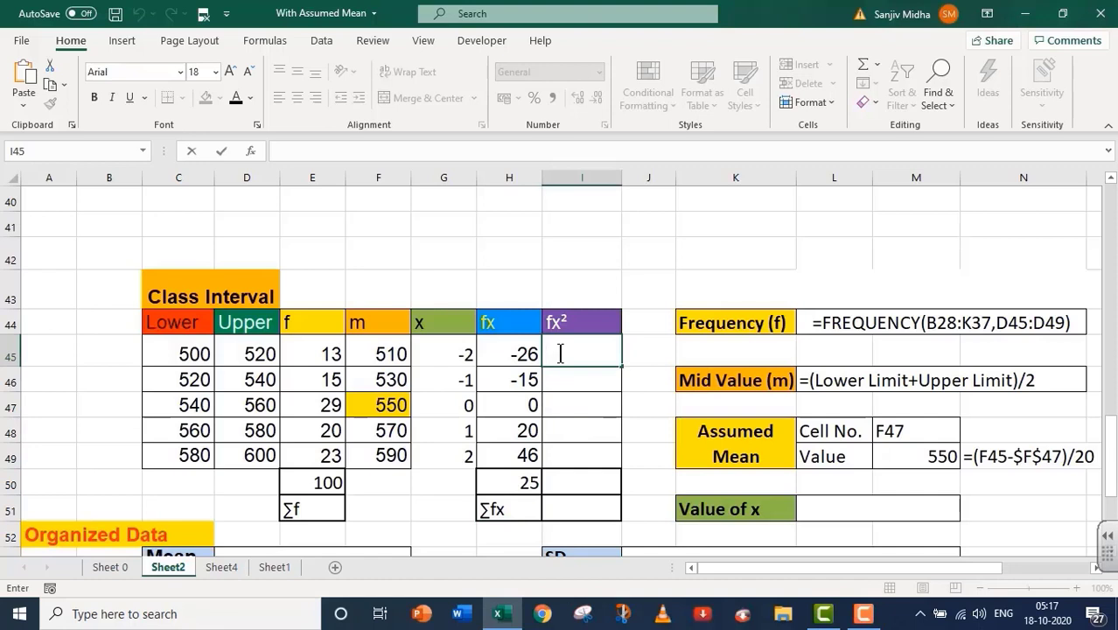
type("=")
left_click(518, 351)
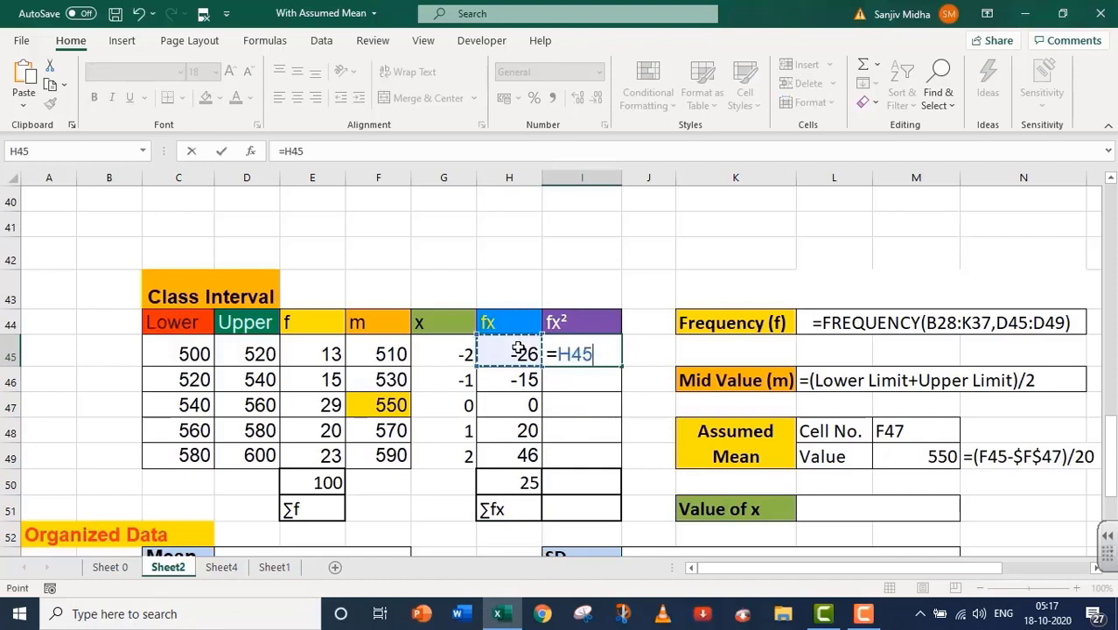
type("*")
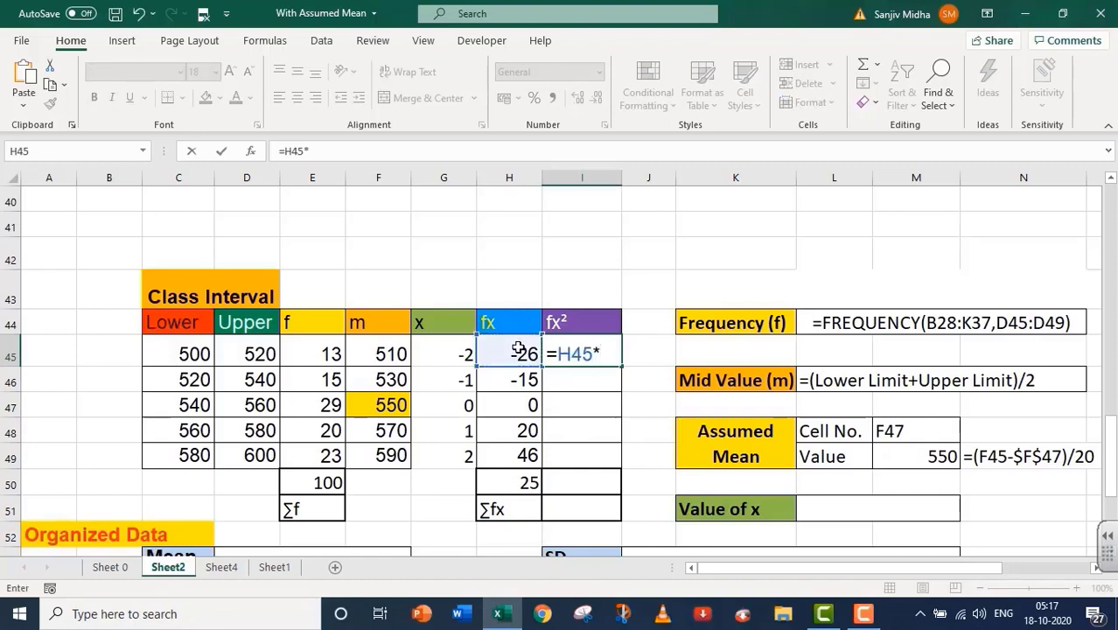
left_click(461, 353)
key("Return")
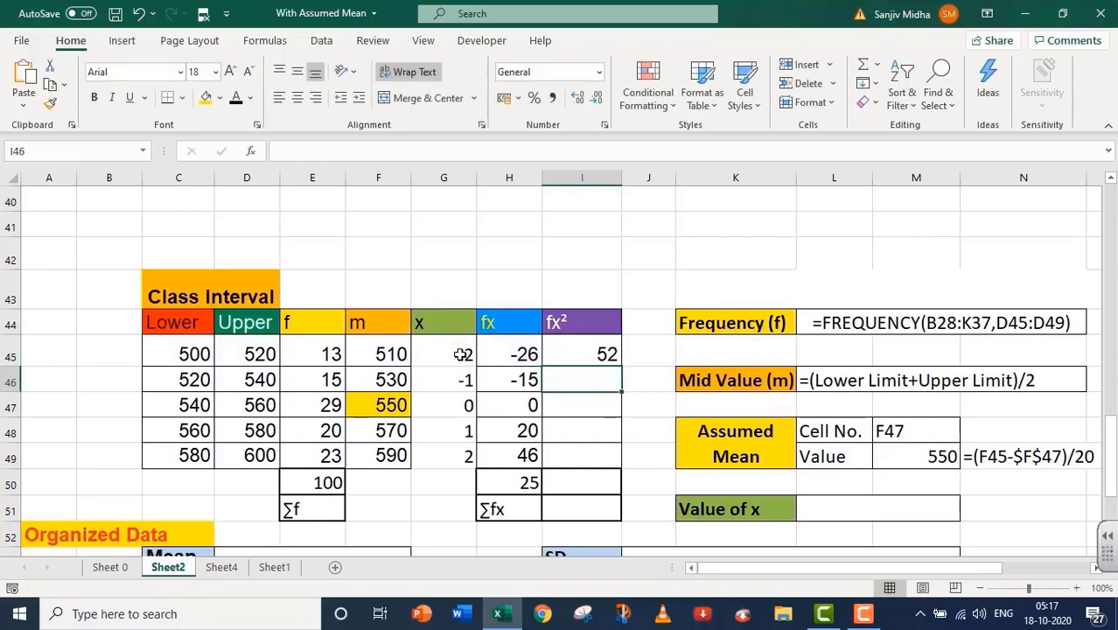
left_click(581, 350)
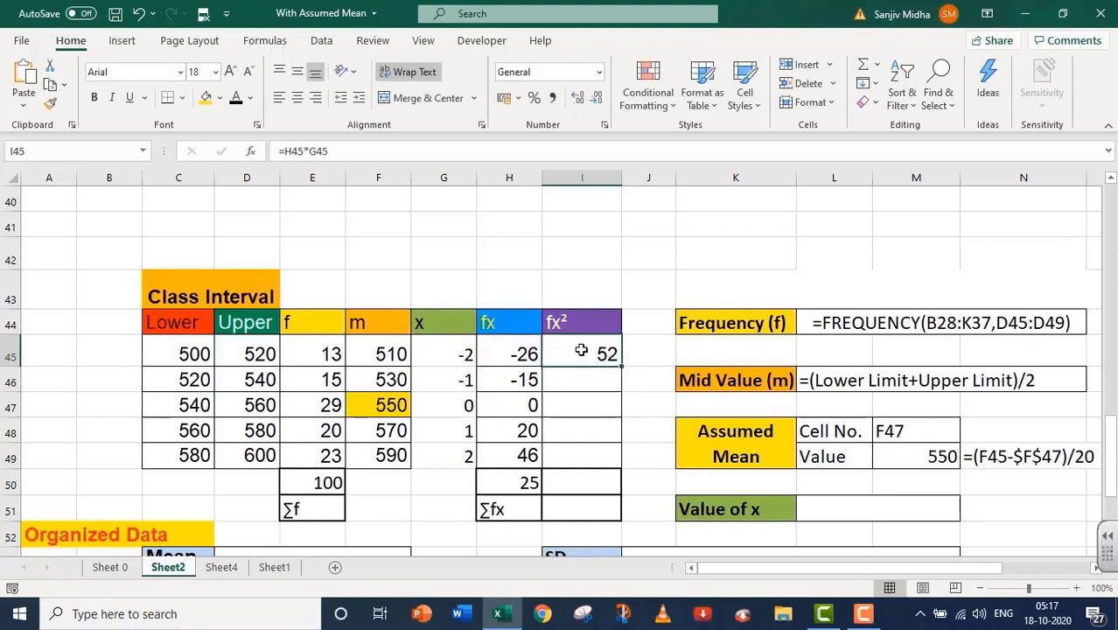
left_click_drag(621, 369, 619, 466)
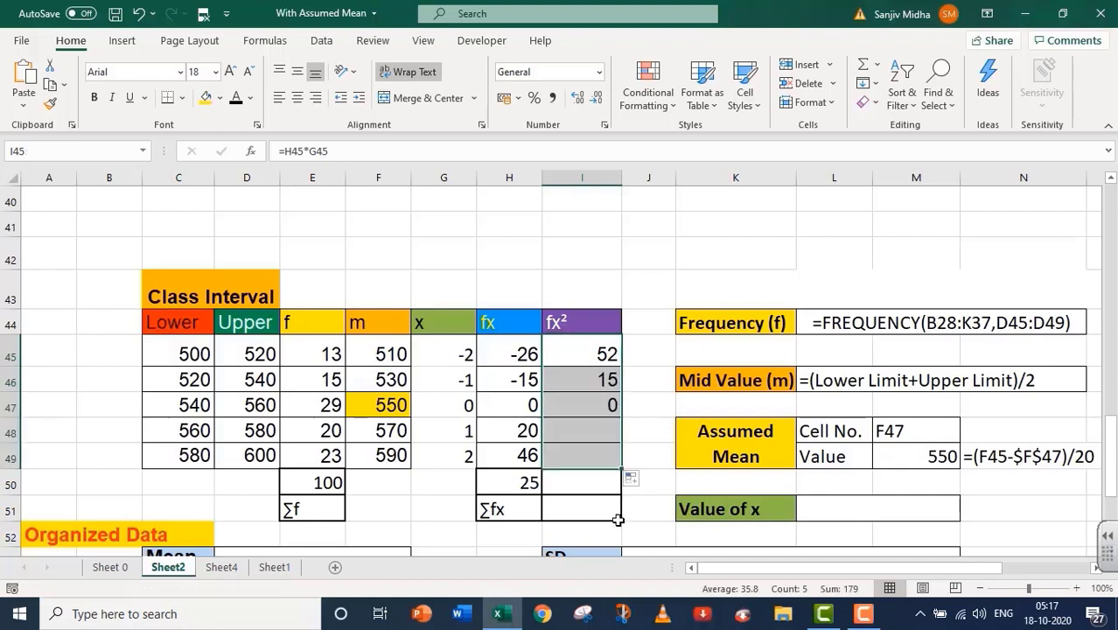
Total the fx² column in I50 with =SUM(I45:I49) and make the hidden ∑fx² label in I51 visible with a black font
double_click(559, 488)
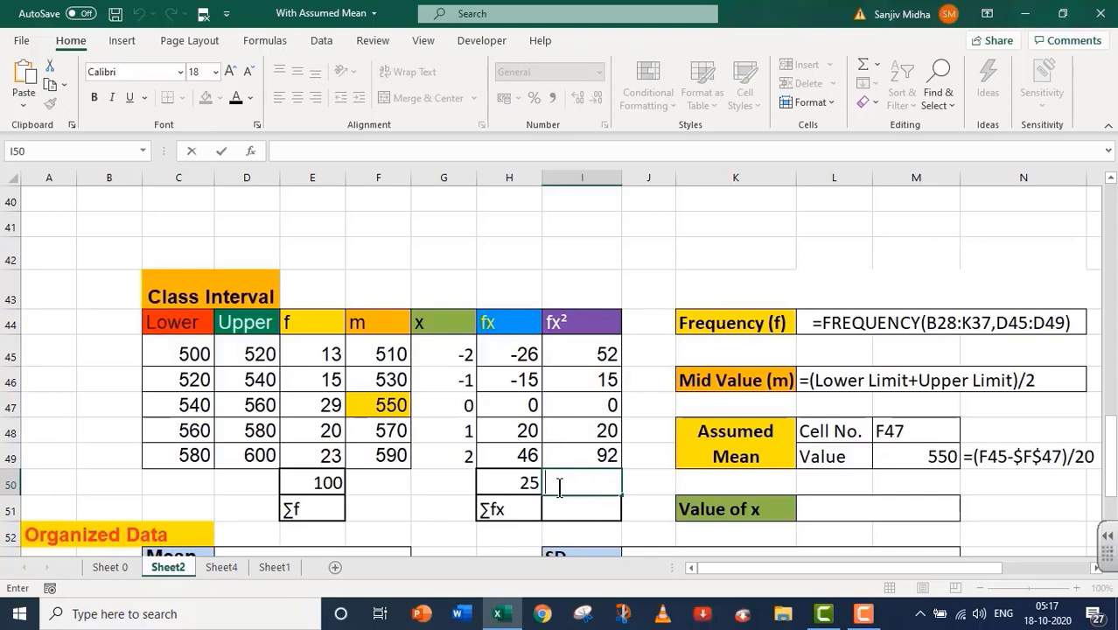
type("=")
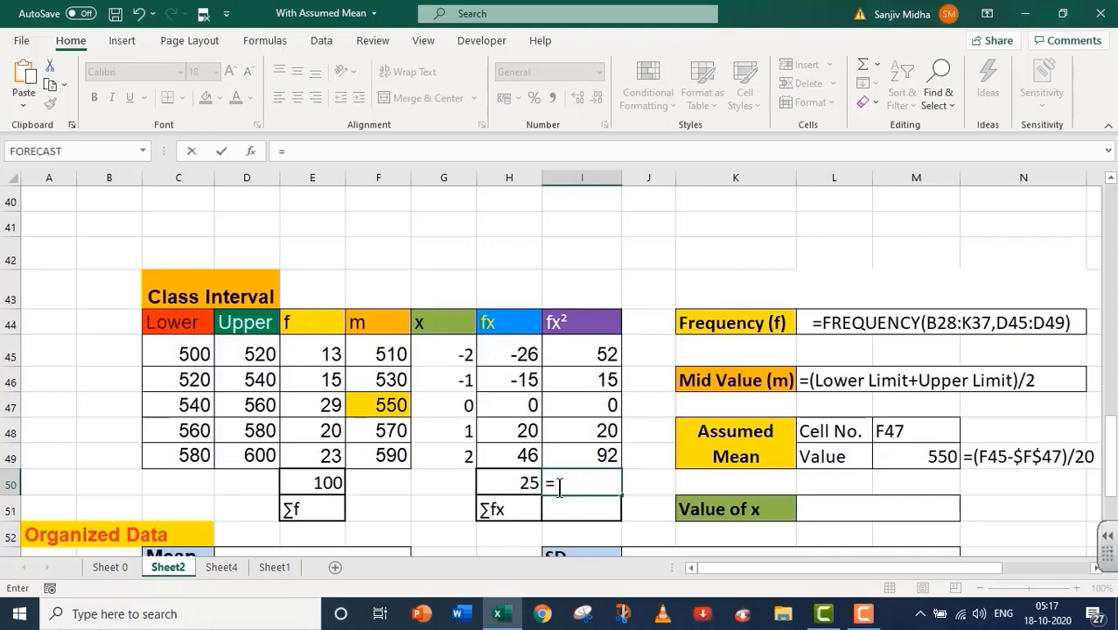
type("SUM(")
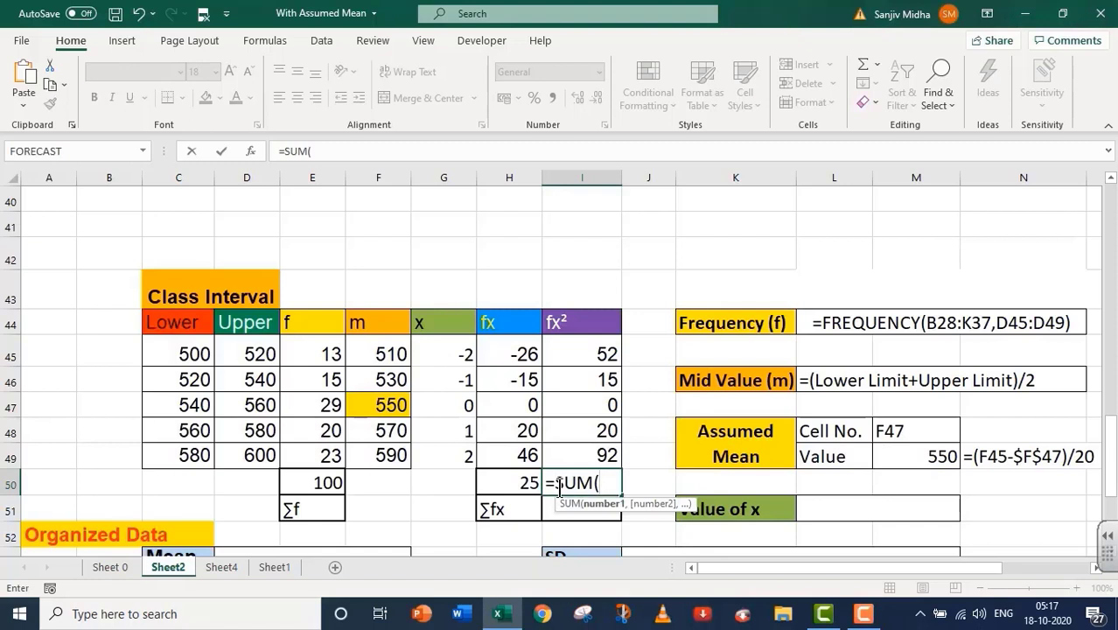
left_click_drag(584, 359, 590, 453)
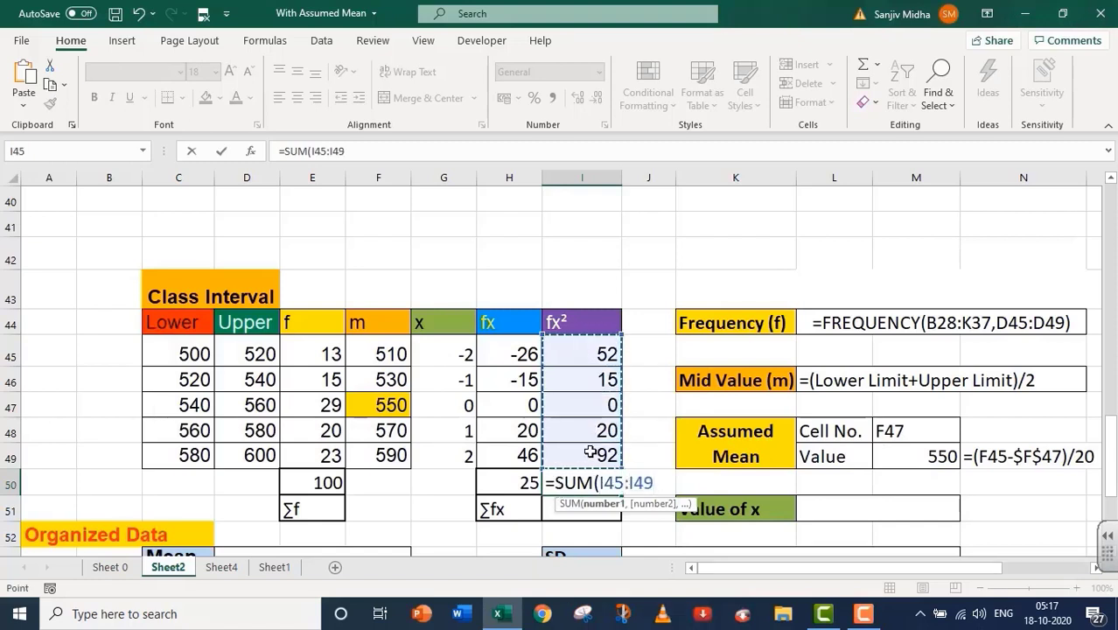
type(")")
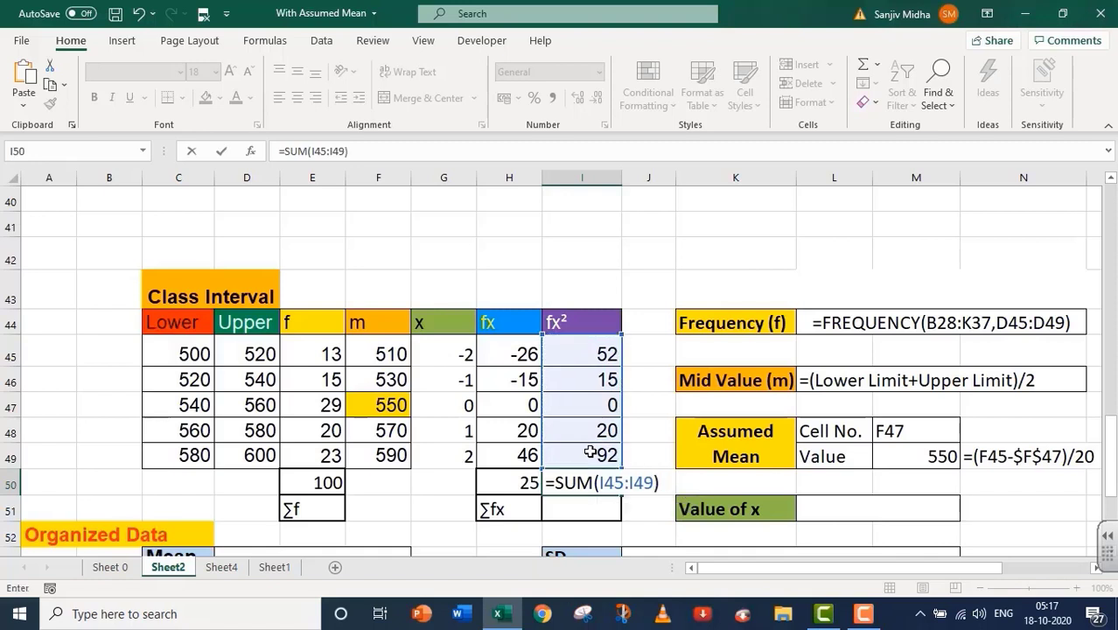
key("Return")
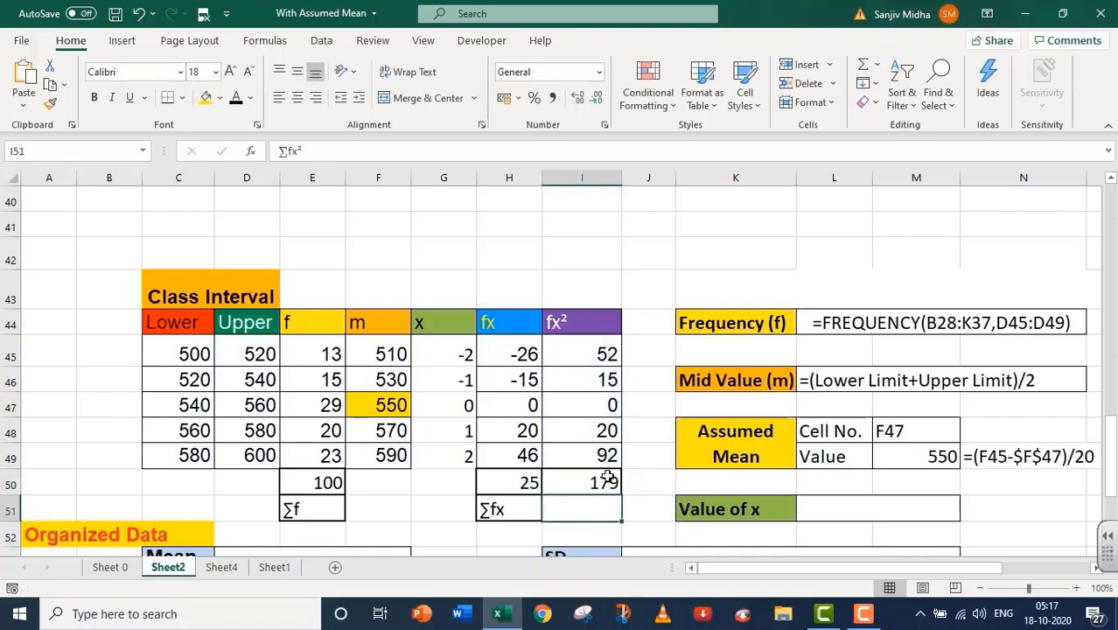
left_click(238, 100)
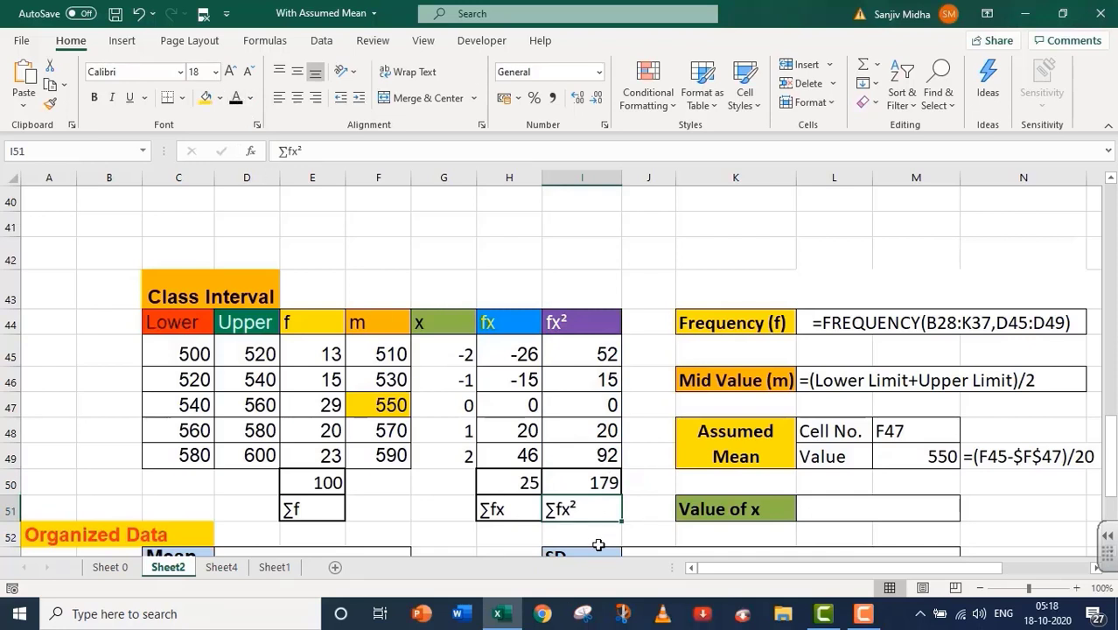
Move the x formula note from N49 to L51, beside the Value of x label
left_click(450, 354)
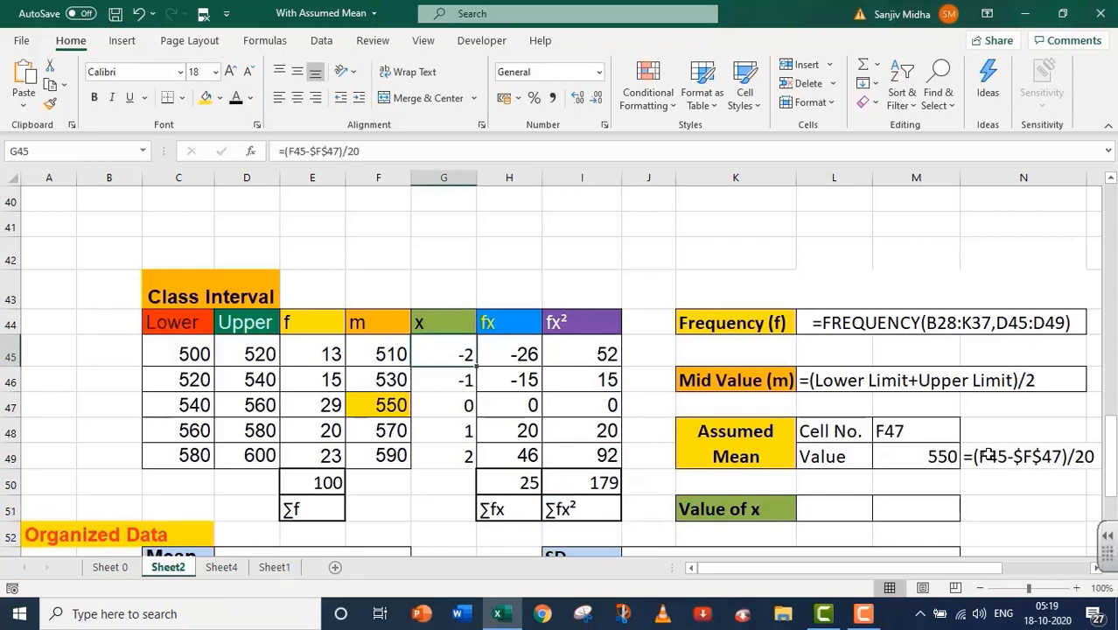
left_click(986, 456)
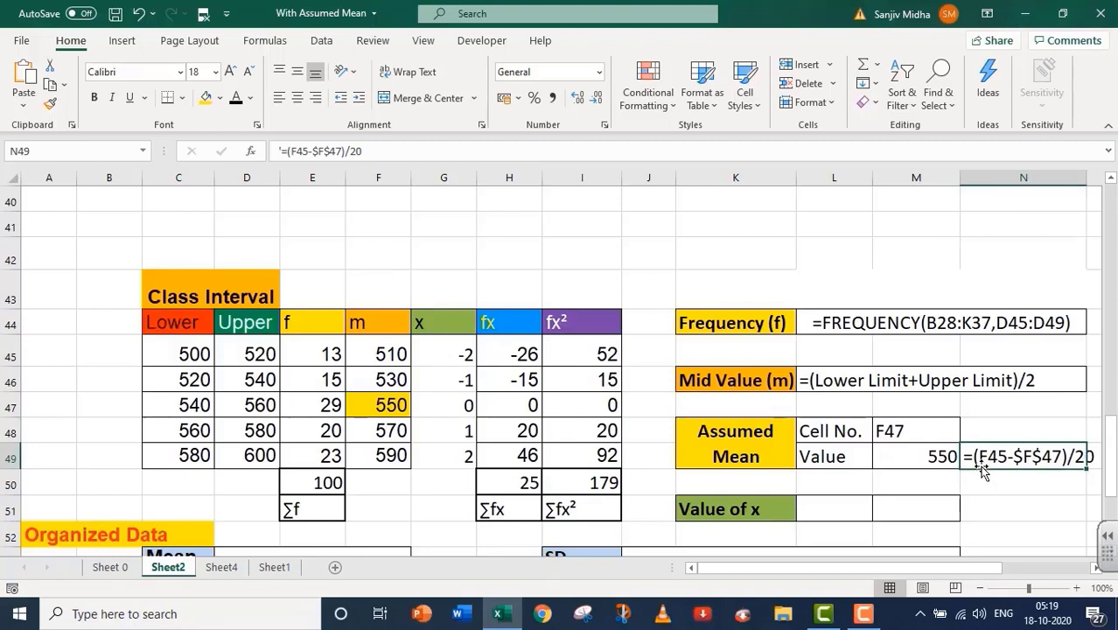
left_click_drag(980, 473, 845, 505)
left_click(981, 518)
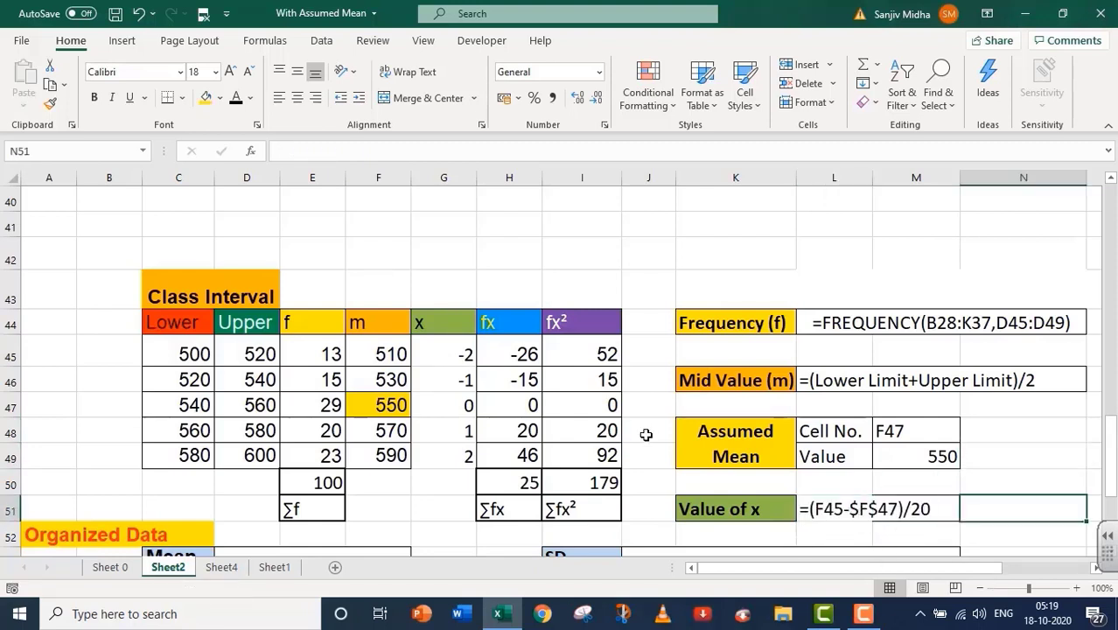
Make the hidden mean formula =A.M.+(∑fx/∑f)*ci in D53:F53 visible by applying a black font colour
scroll(645, 435, "down", 1)
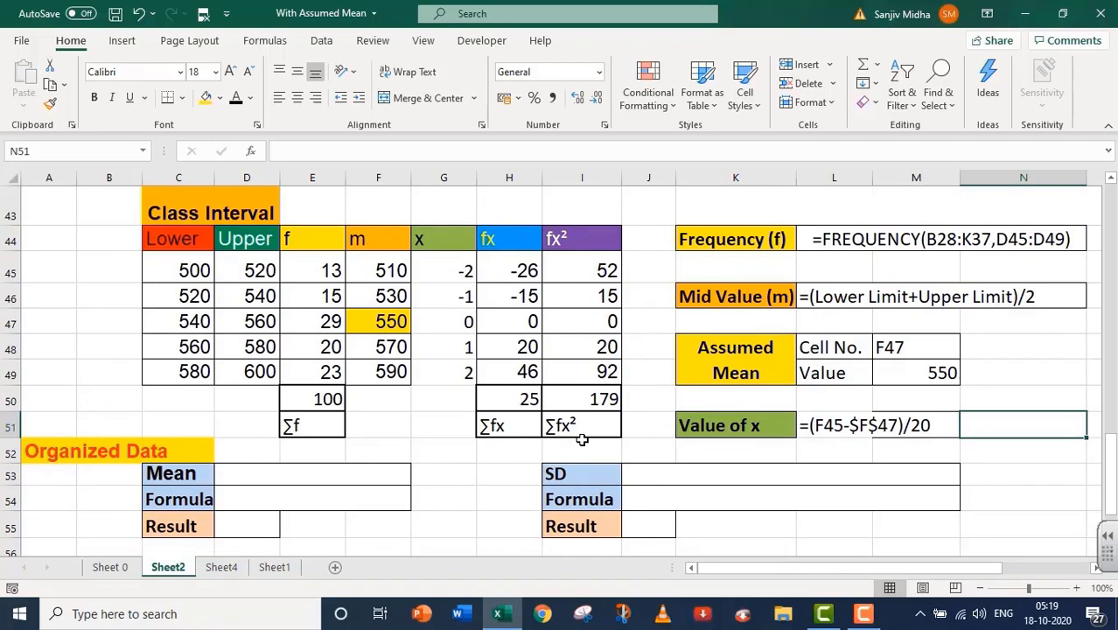
left_click(249, 475)
key("ctrl+c")
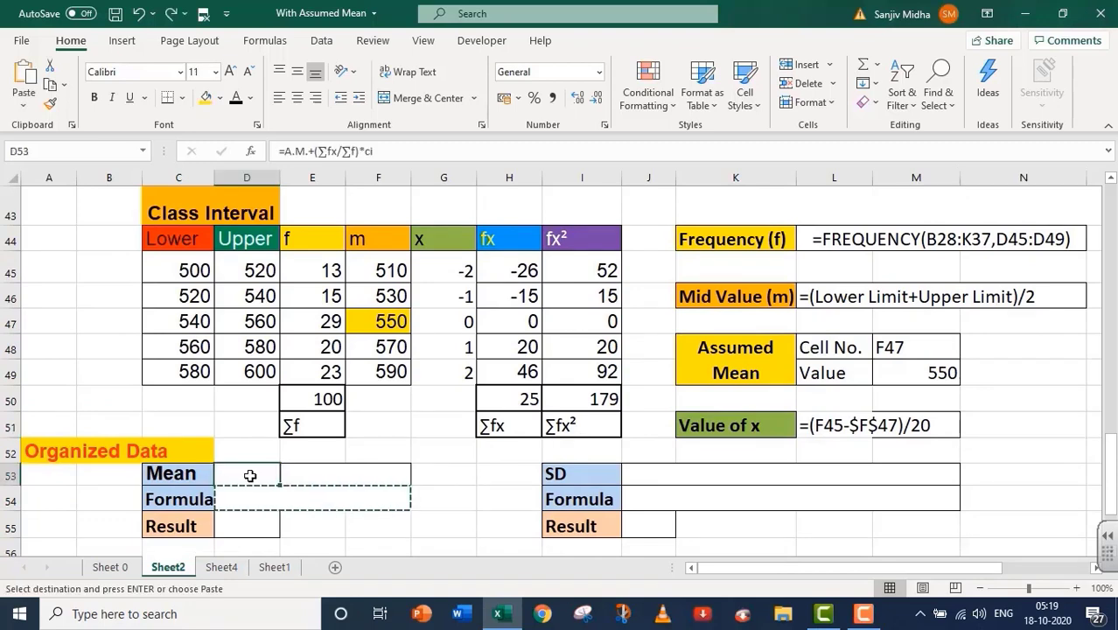
left_click_drag(249, 475, 369, 469)
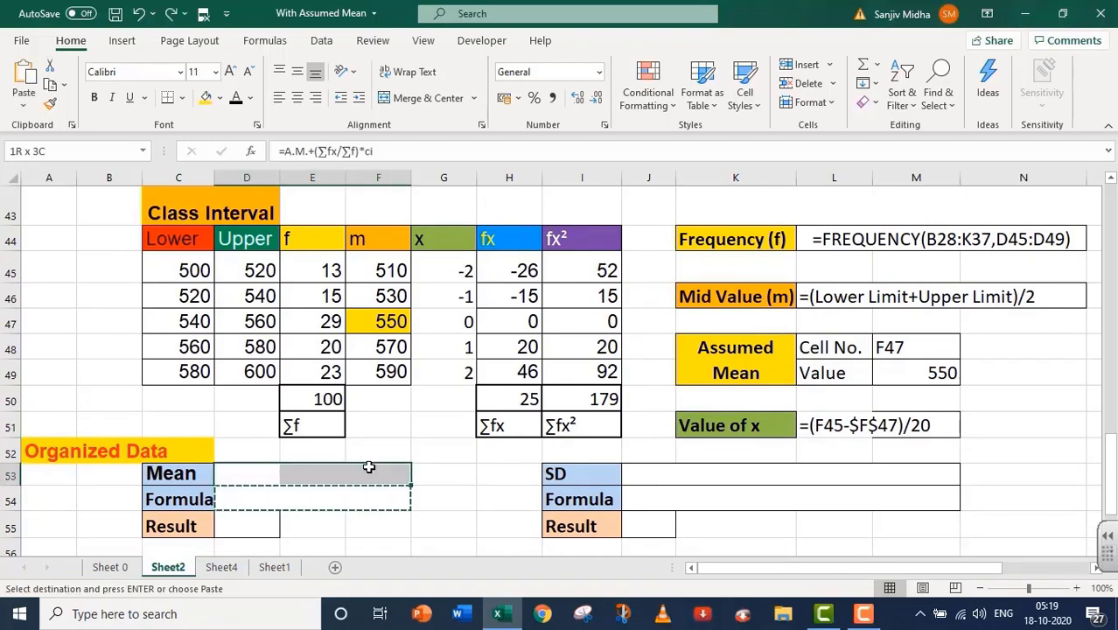
left_click(236, 98)
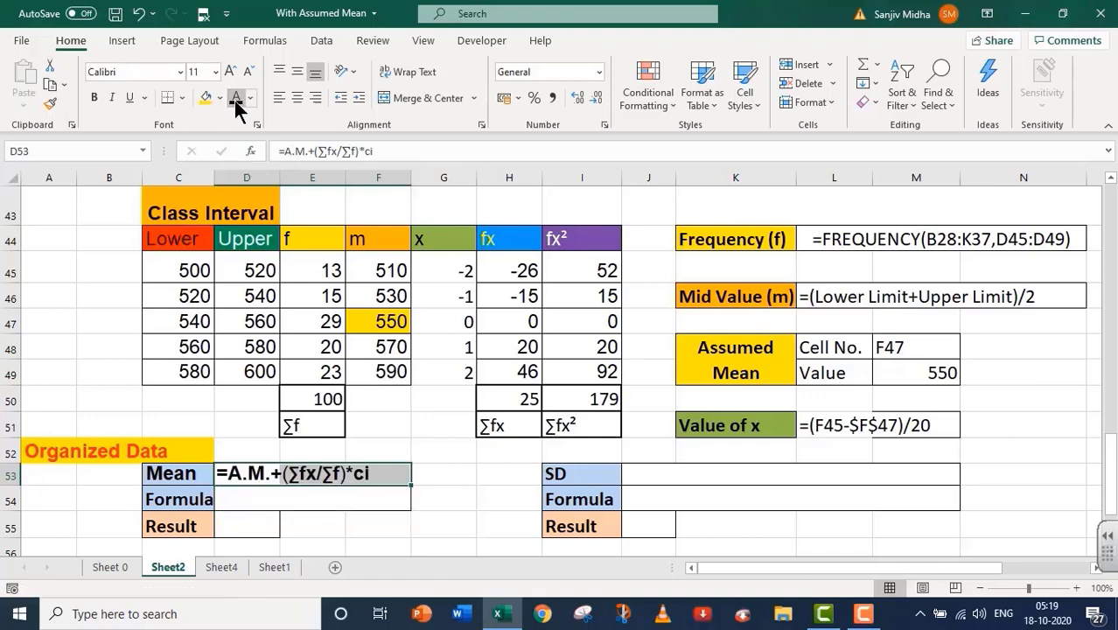
left_click(296, 526)
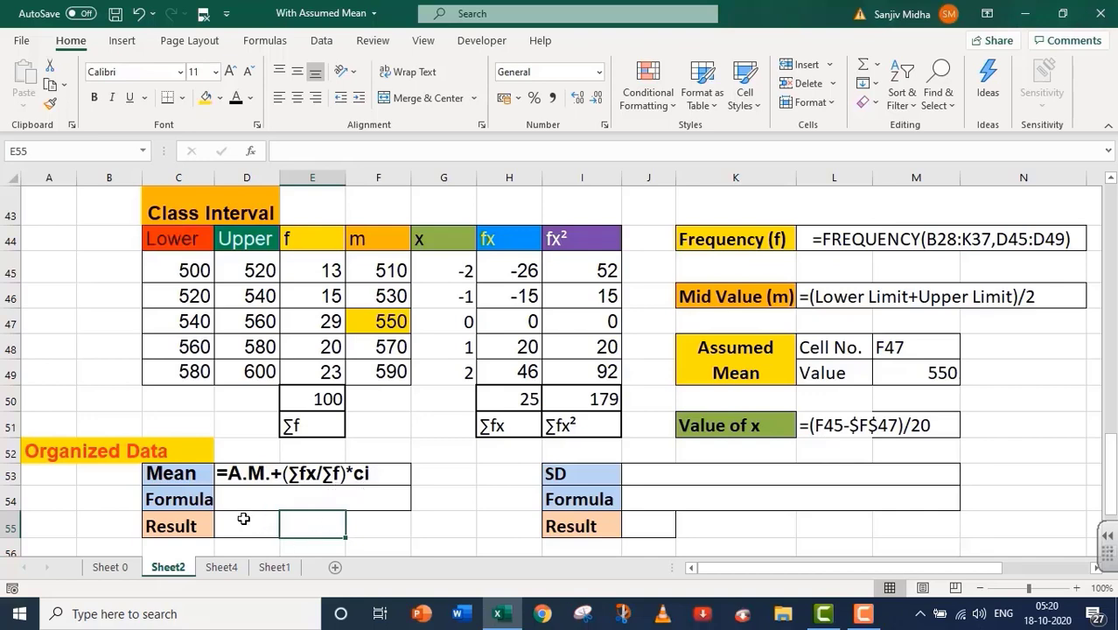
Calculate the organized-data mean in D55 with =F47+(H50/E50)*20
double_click(243, 520)
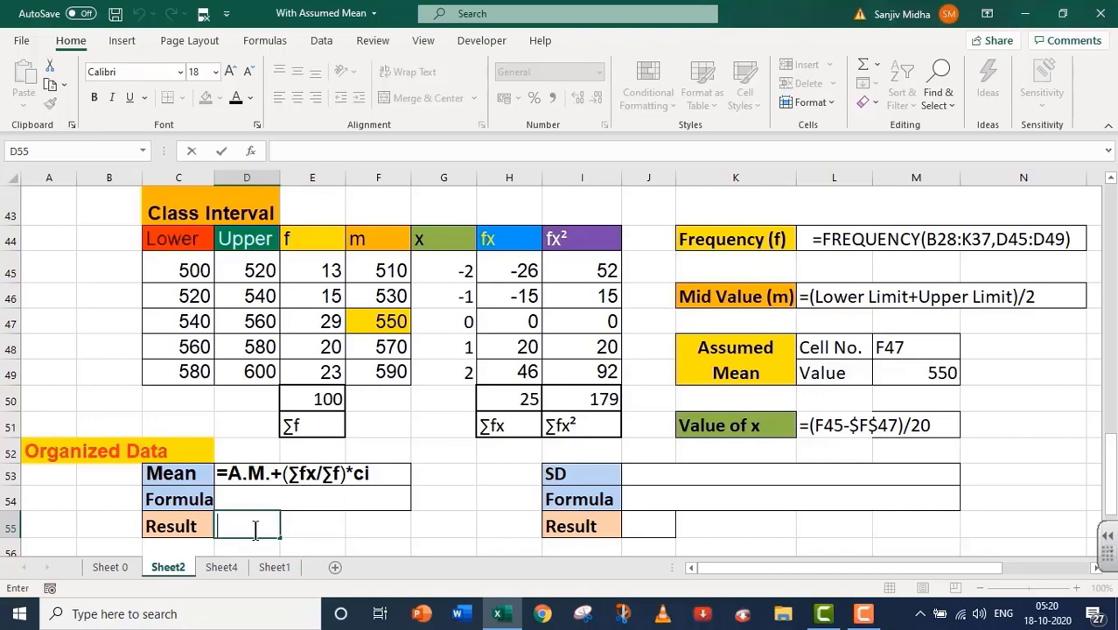
type("=")
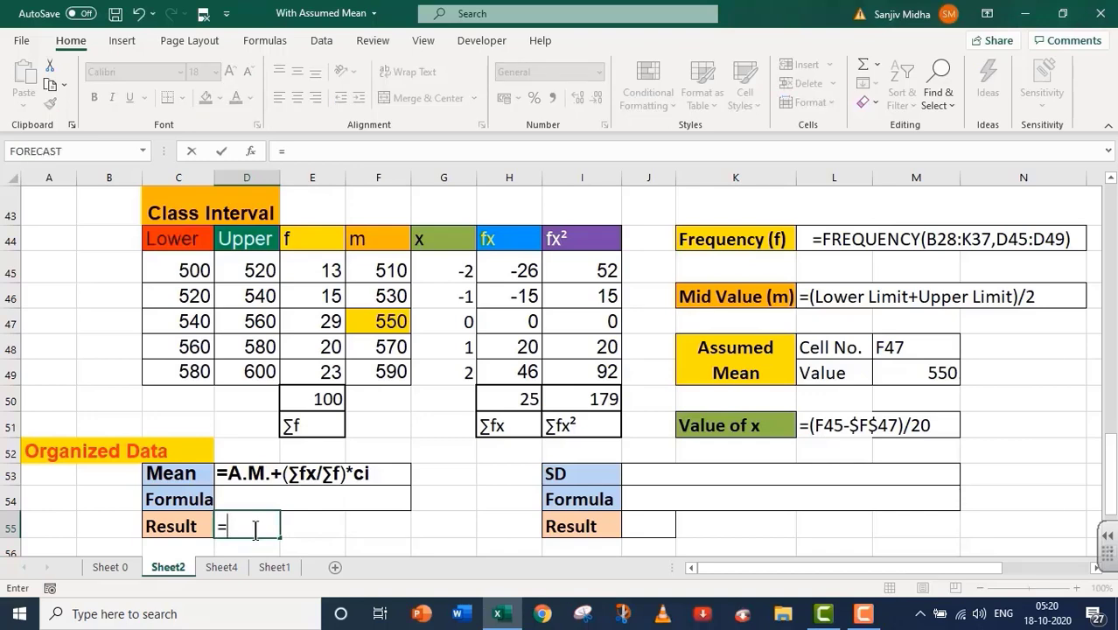
left_click(381, 324)
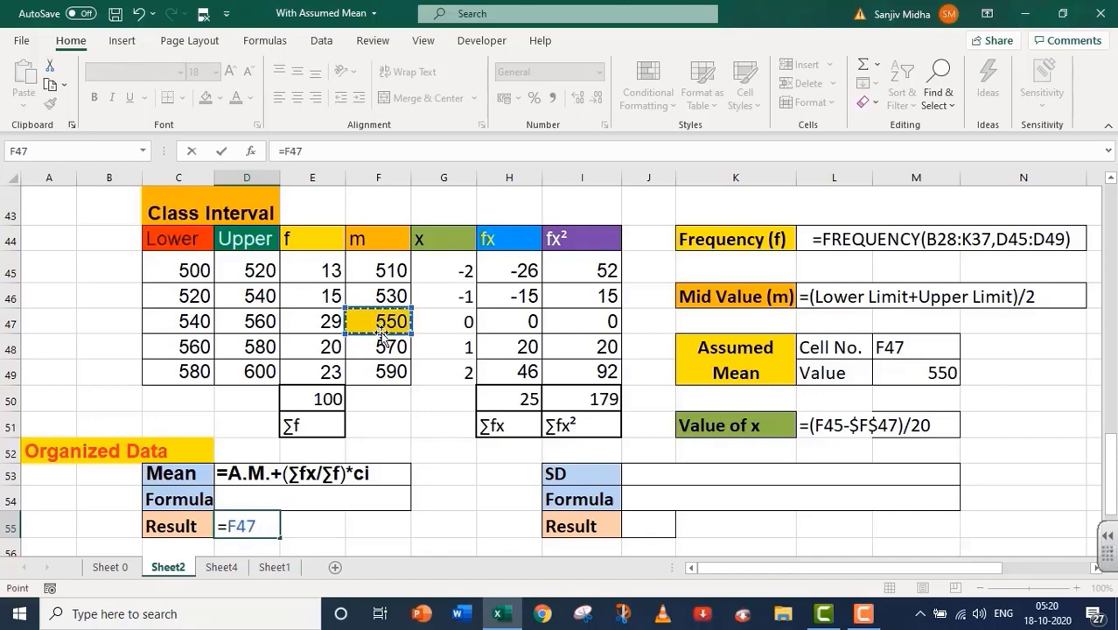
type("+(")
left_click(519, 401)
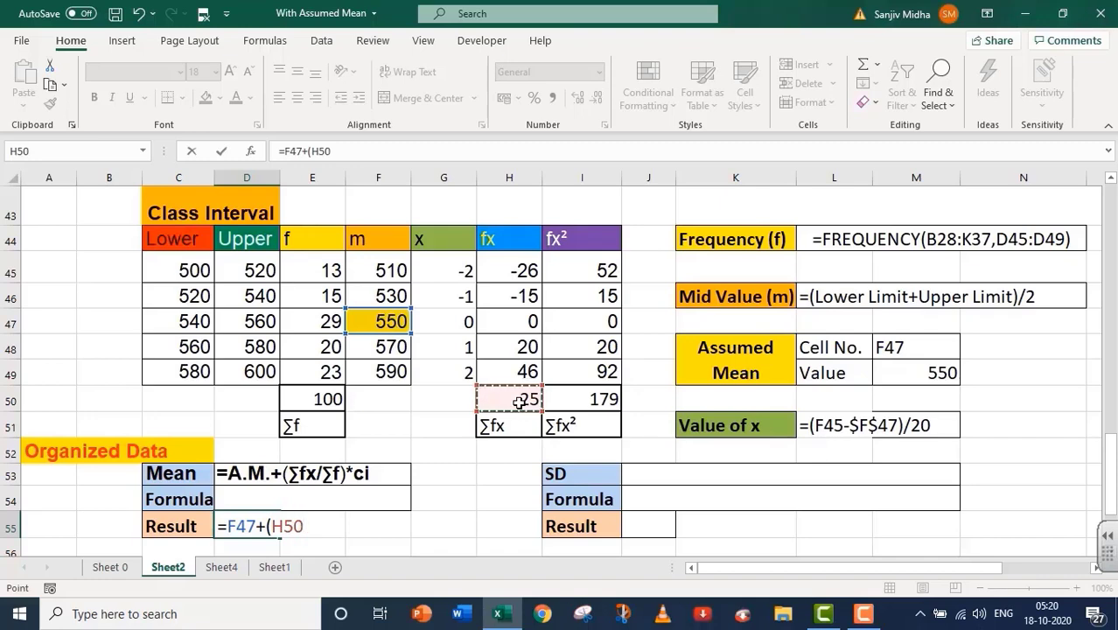
type("/")
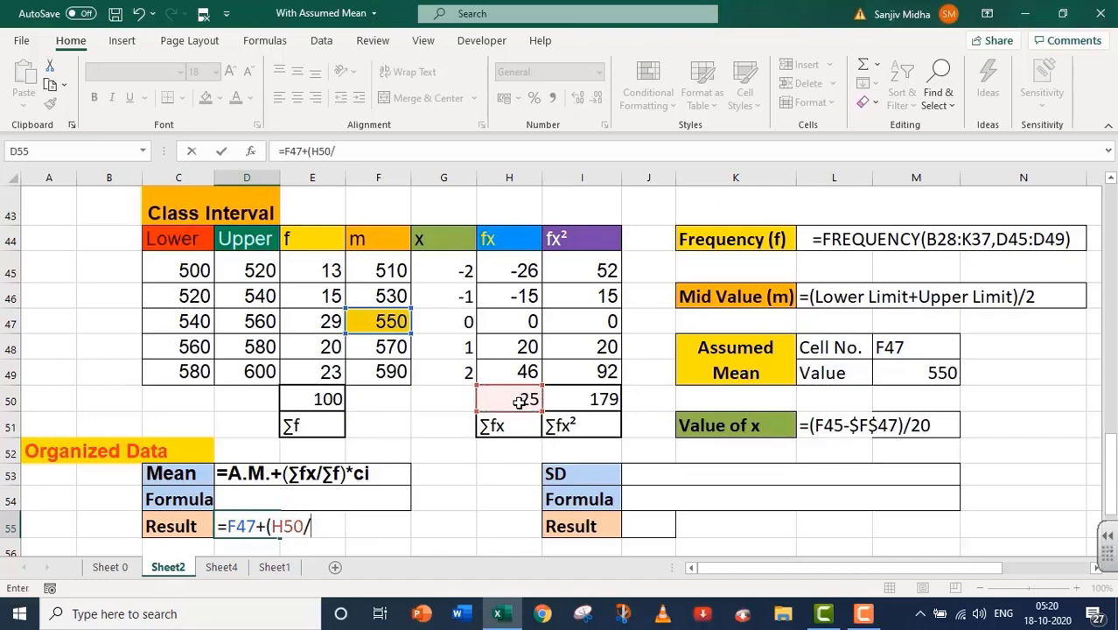
left_click(316, 401)
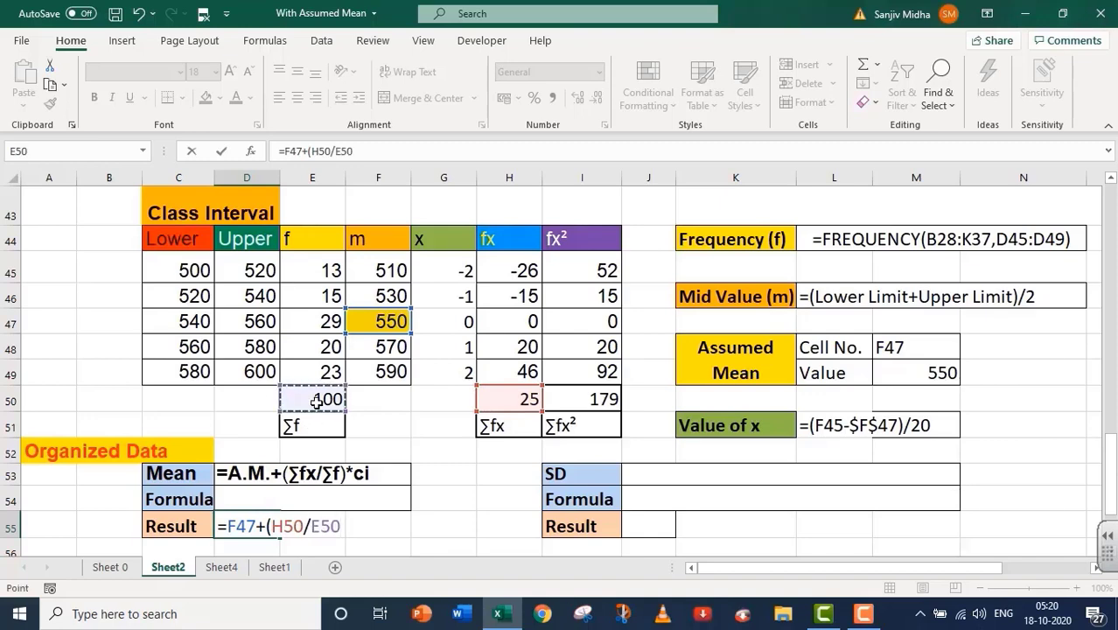
type(")")
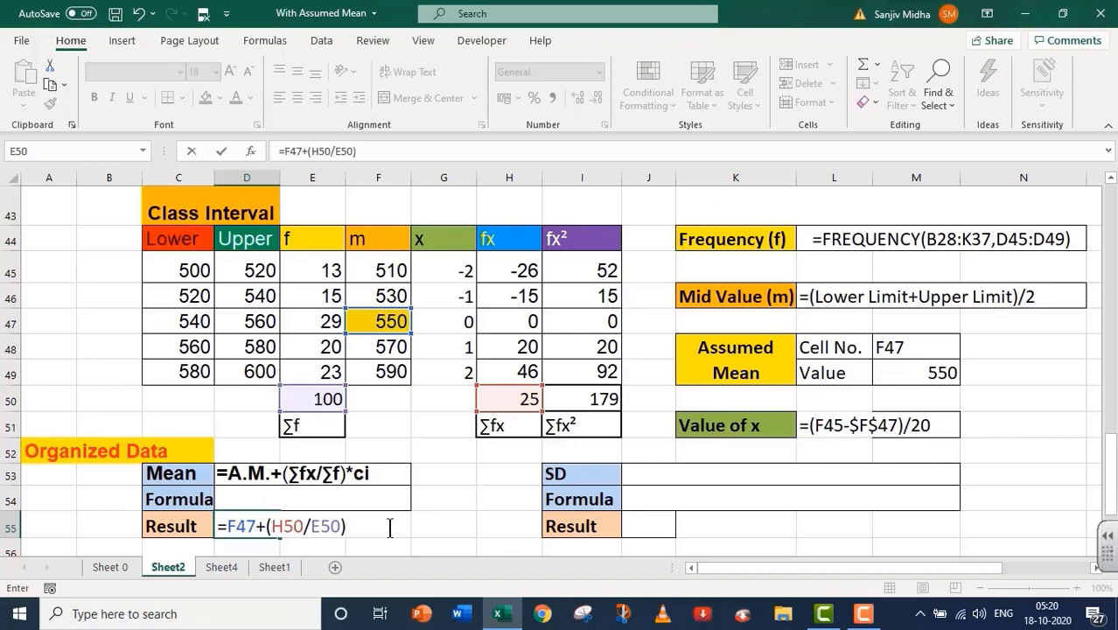
type("*20")
key("ctrl+shift+Return")
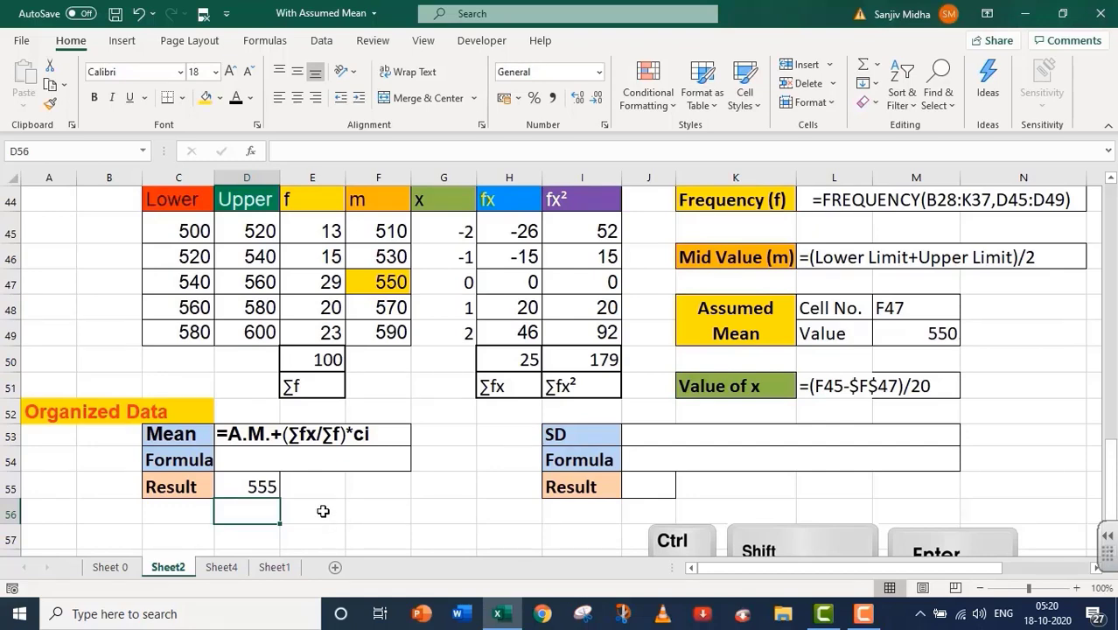
Make the hidden cell-reference mean formula =F47+(H50/E50)*20 in D54:F54 visible by applying a black font colour
left_click(224, 461)
left_click_drag(225, 462, 373, 469)
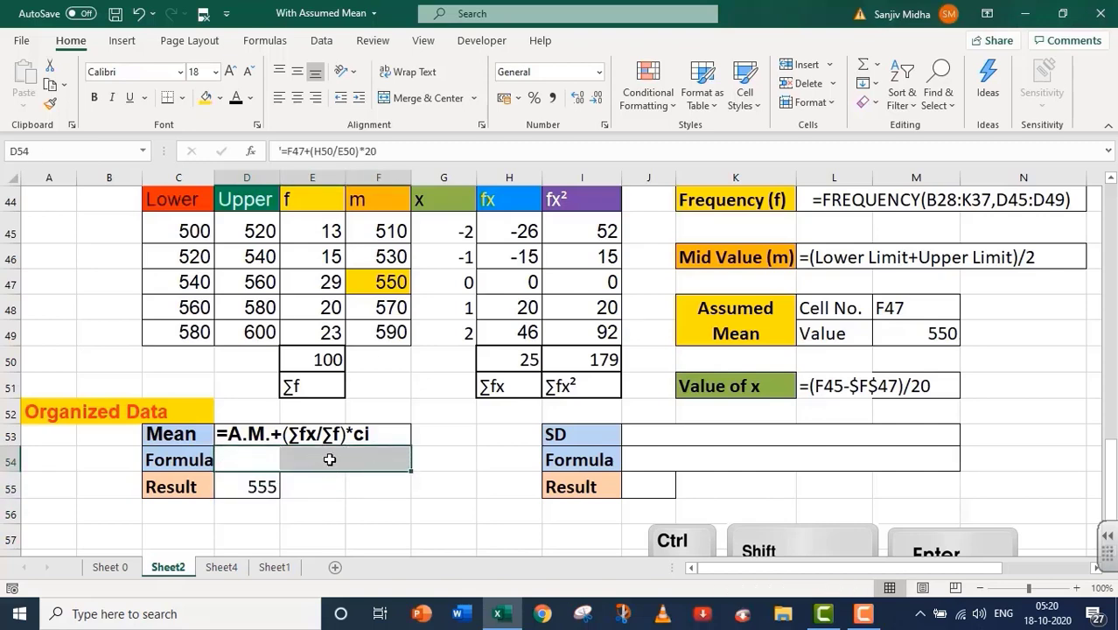
left_click(236, 97)
left_click_drag(337, 487, 385, 503)
left_click(385, 503)
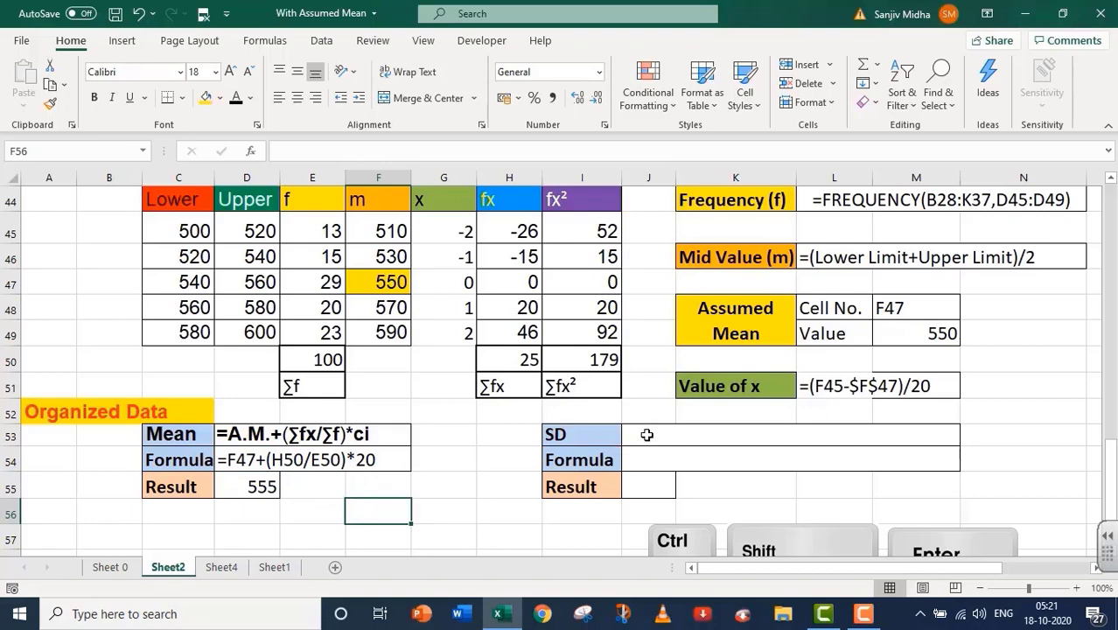
Make the hidden SD formula =SQRT((∑fx²/∑f)-(∑fx/∑f)^2)*CI in J53:M53 visible with a black font colour
left_click(646, 435)
left_click_drag(646, 435, 914, 433)
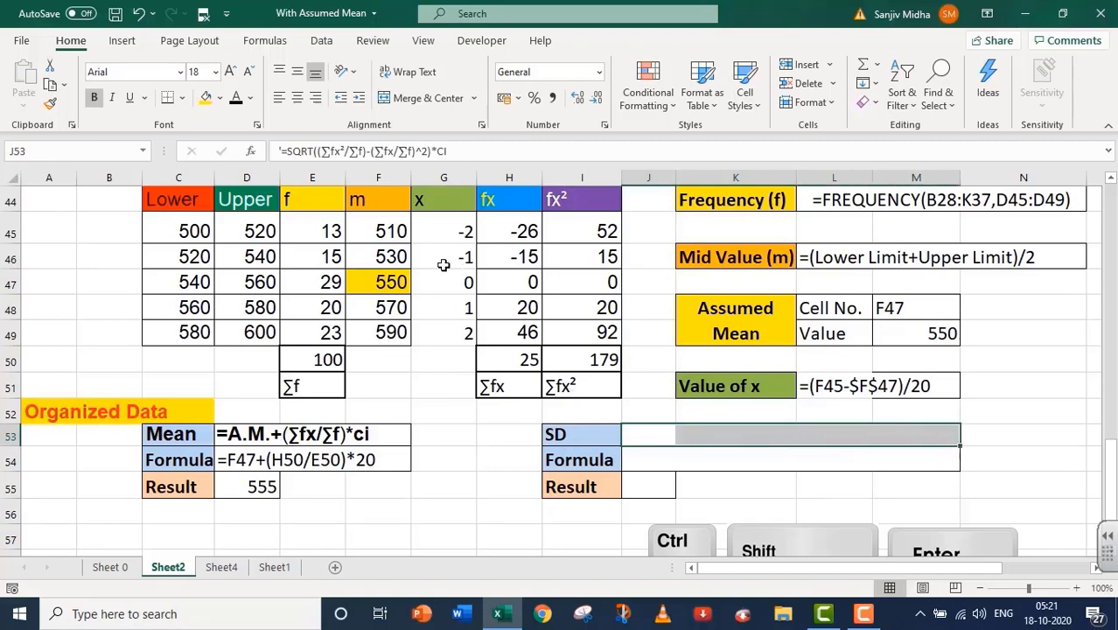
left_click(236, 98)
left_click(463, 490)
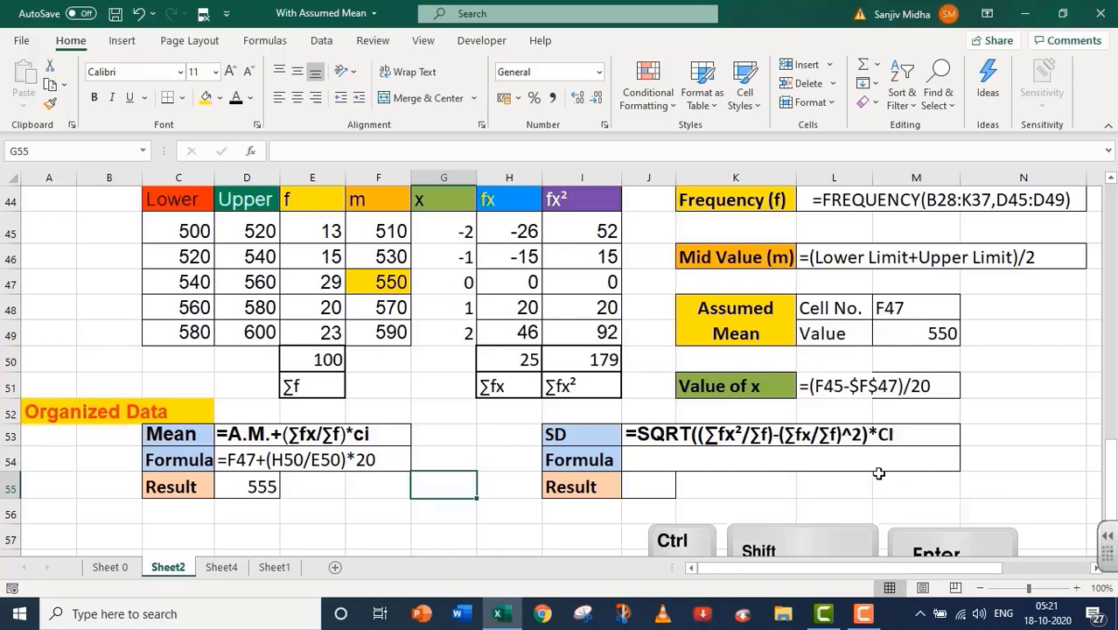
Calculate the organized-data standard deviation in J55 with =SQRT((I50/E50)-(H50/E50)^2)*20, entered as an array formula
double_click(647, 483)
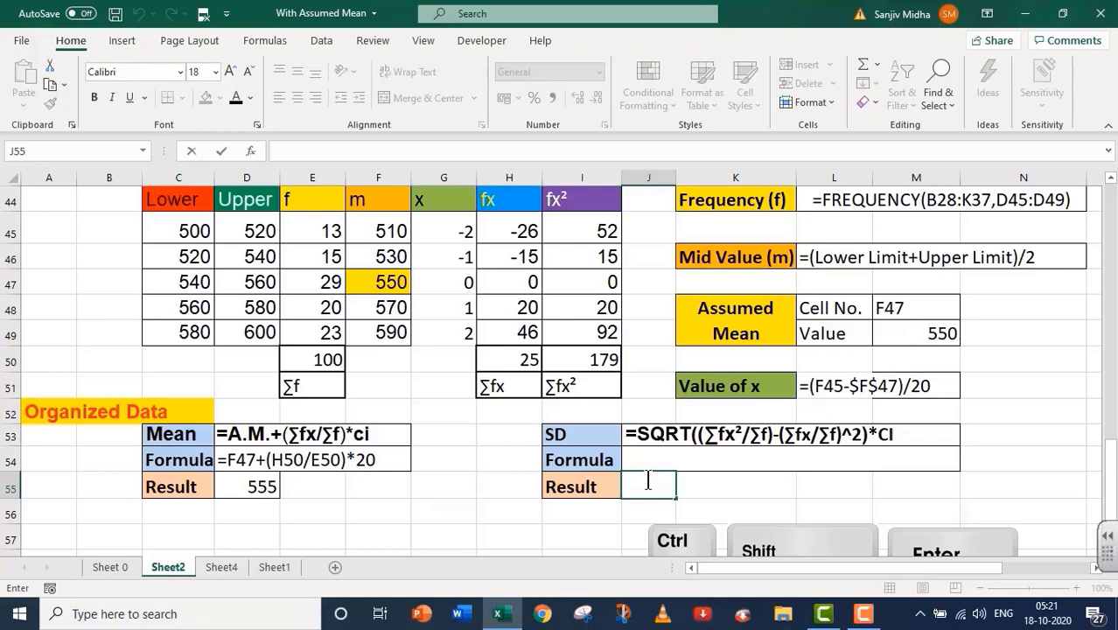
type("=SQR")
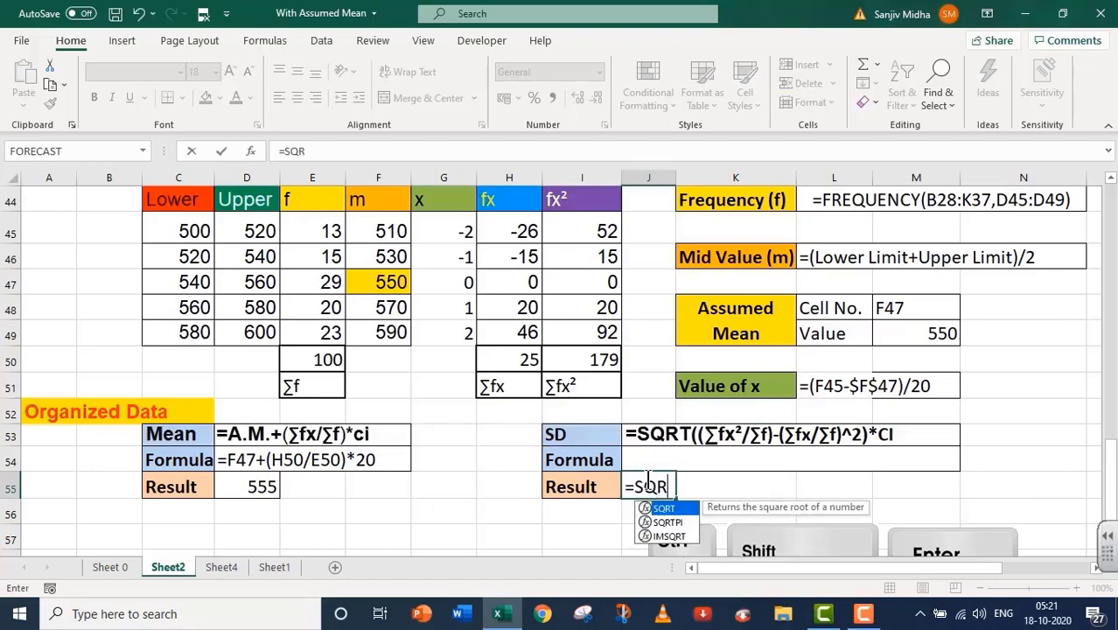
key("Tab")
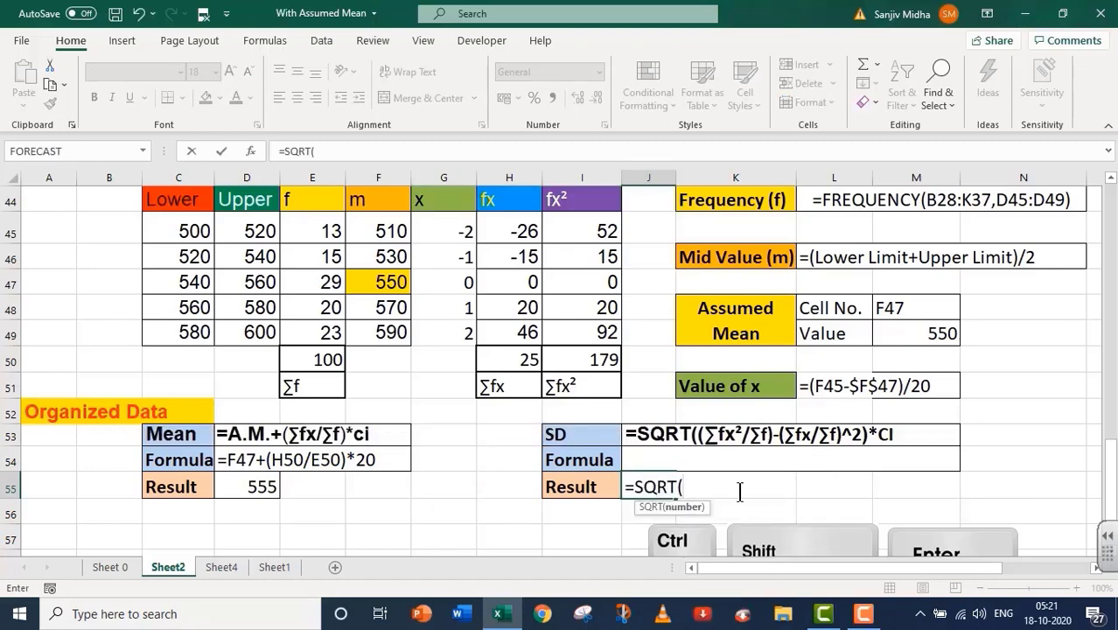
key("BackSpace")
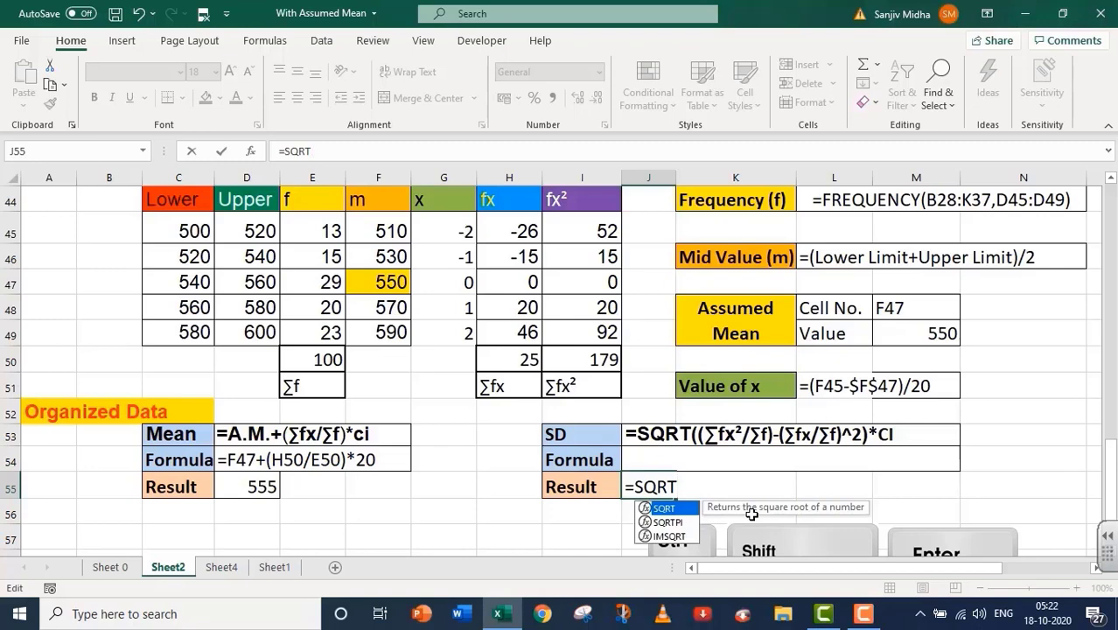
type("((")
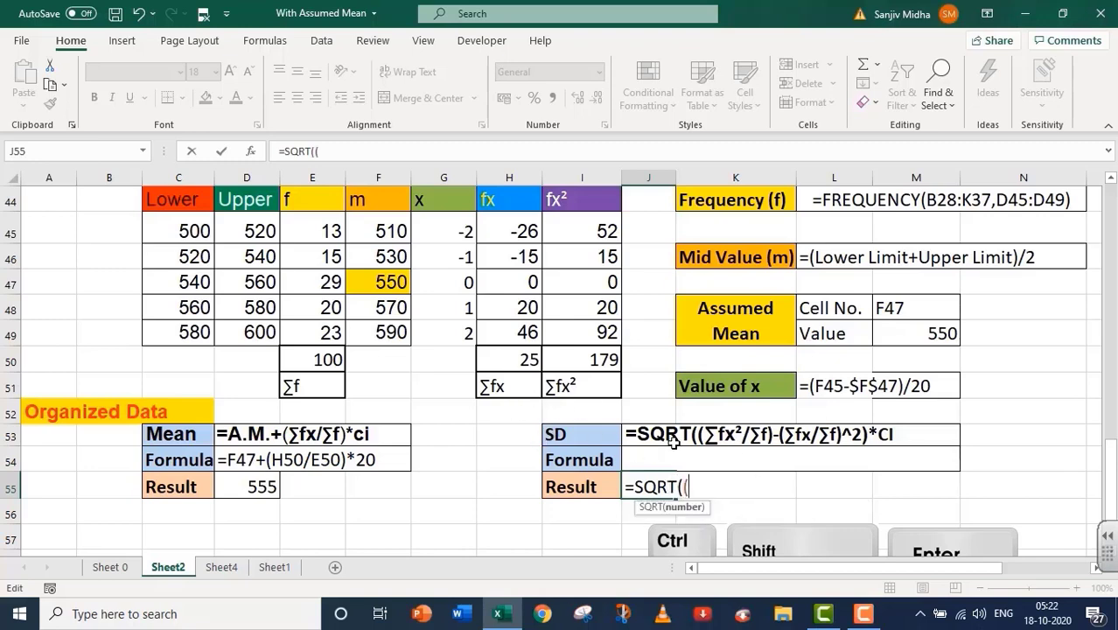
left_click(599, 362)
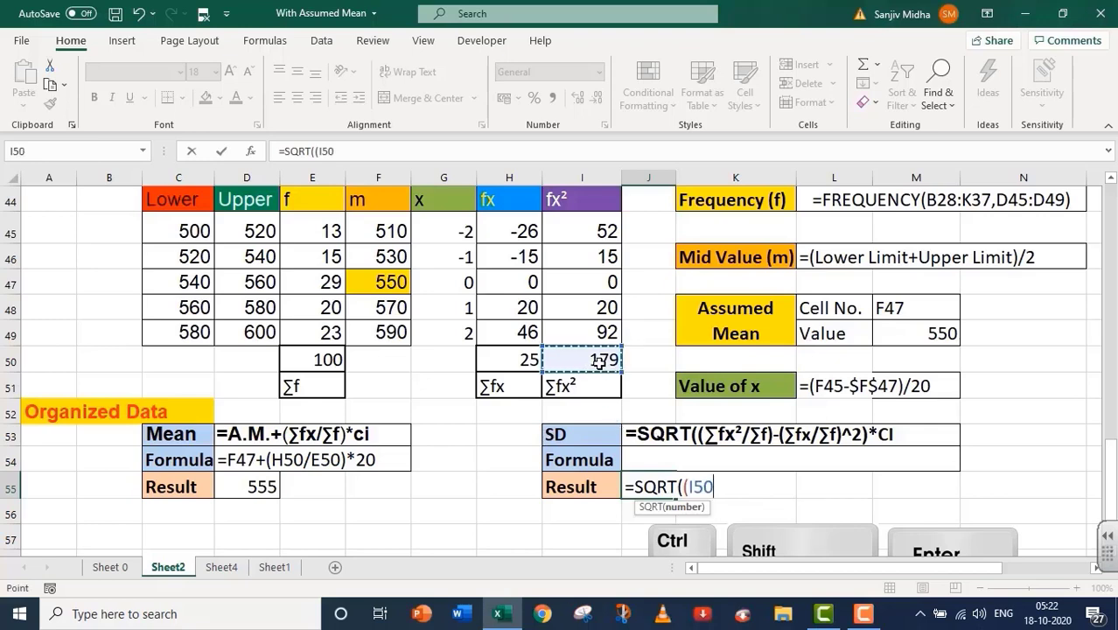
type("/")
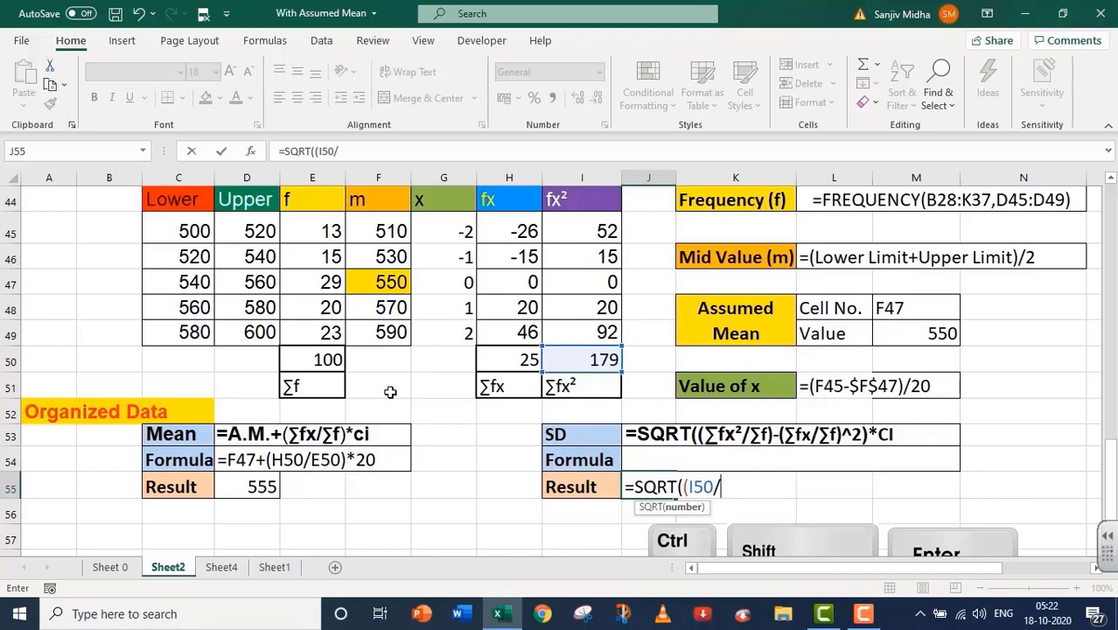
left_click(323, 360)
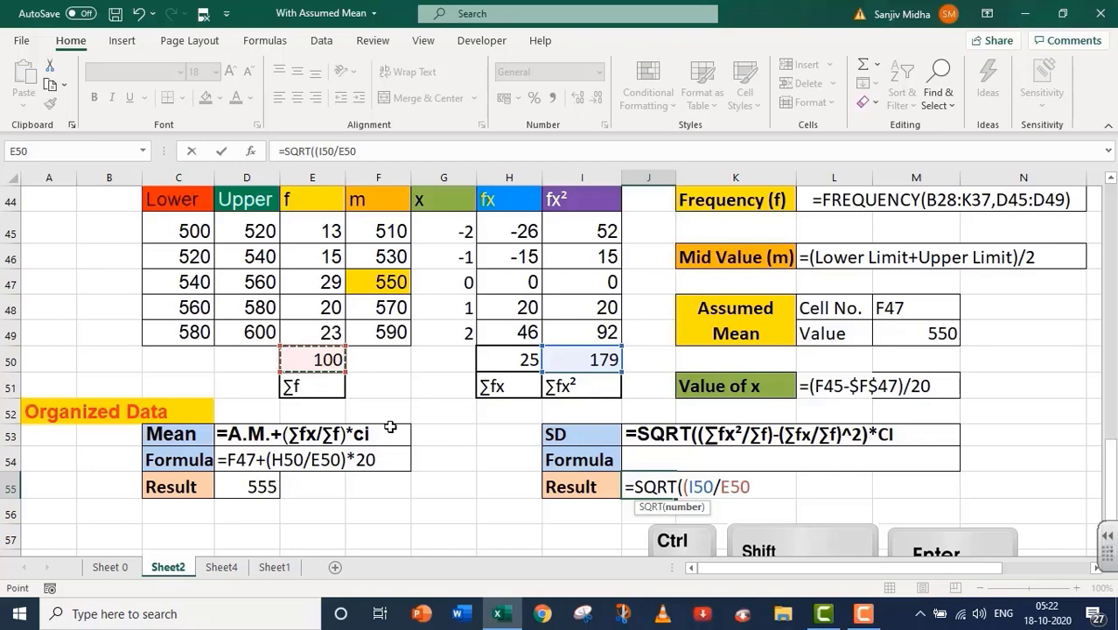
type(")-(")
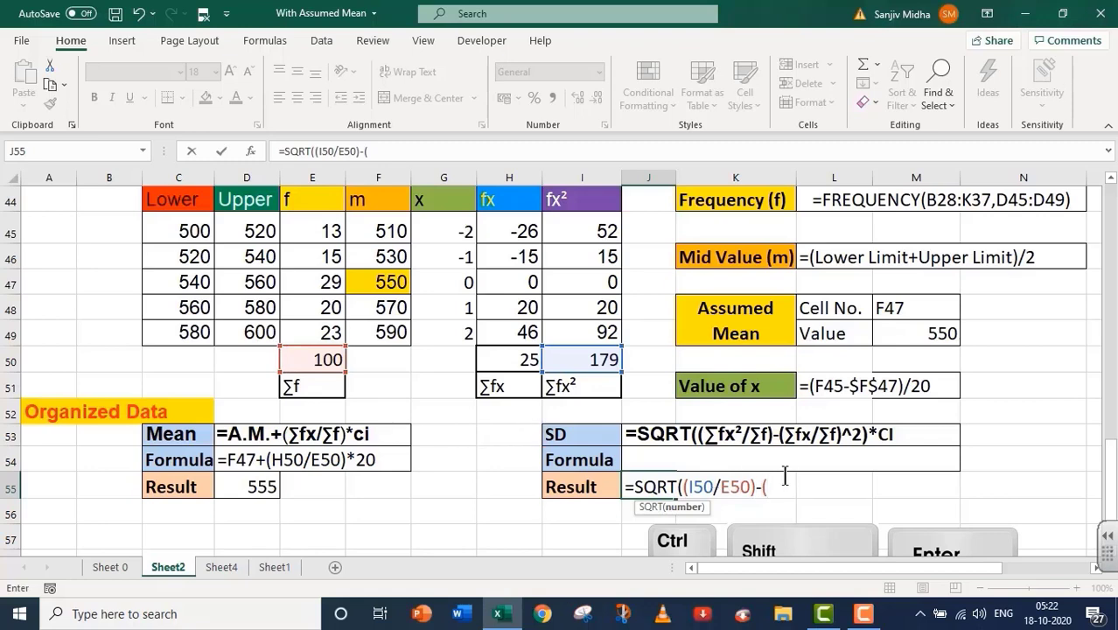
left_click(507, 360)
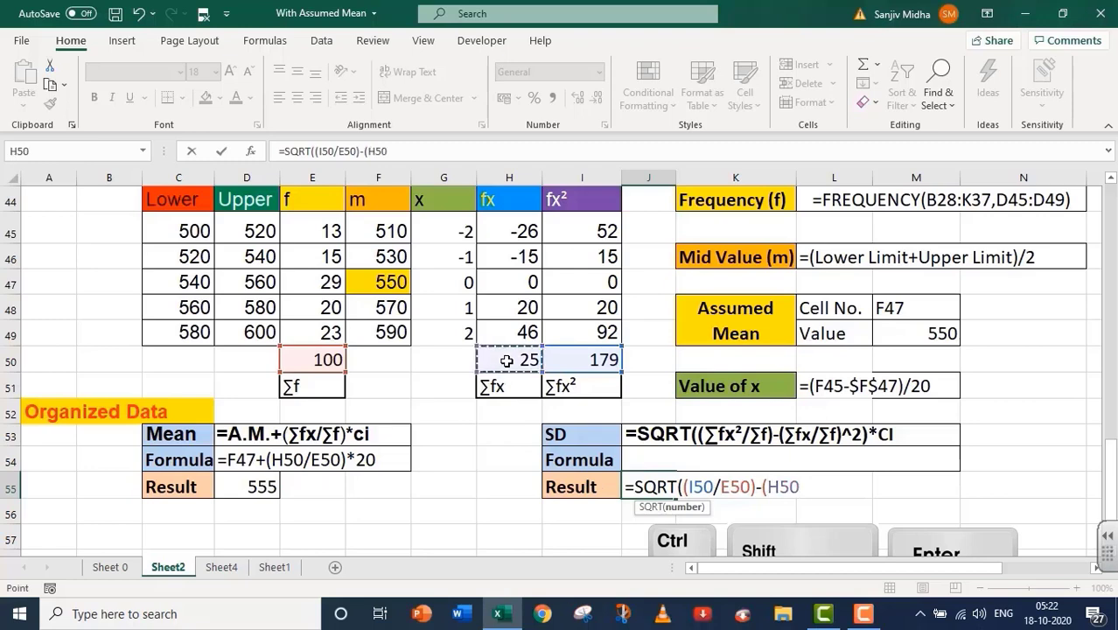
type("/")
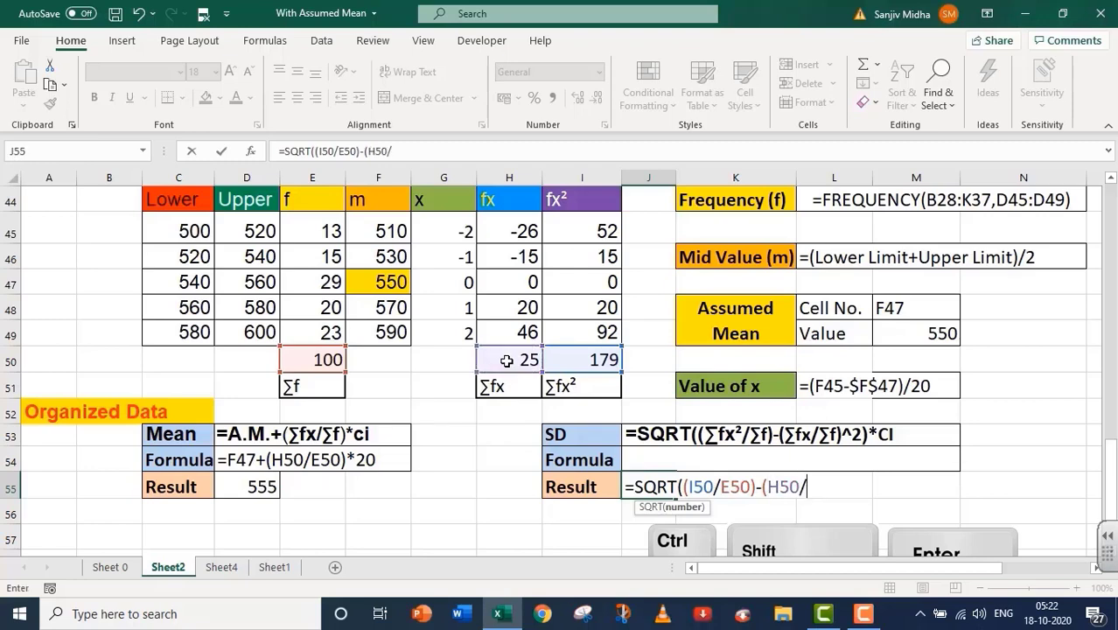
left_click(315, 359)
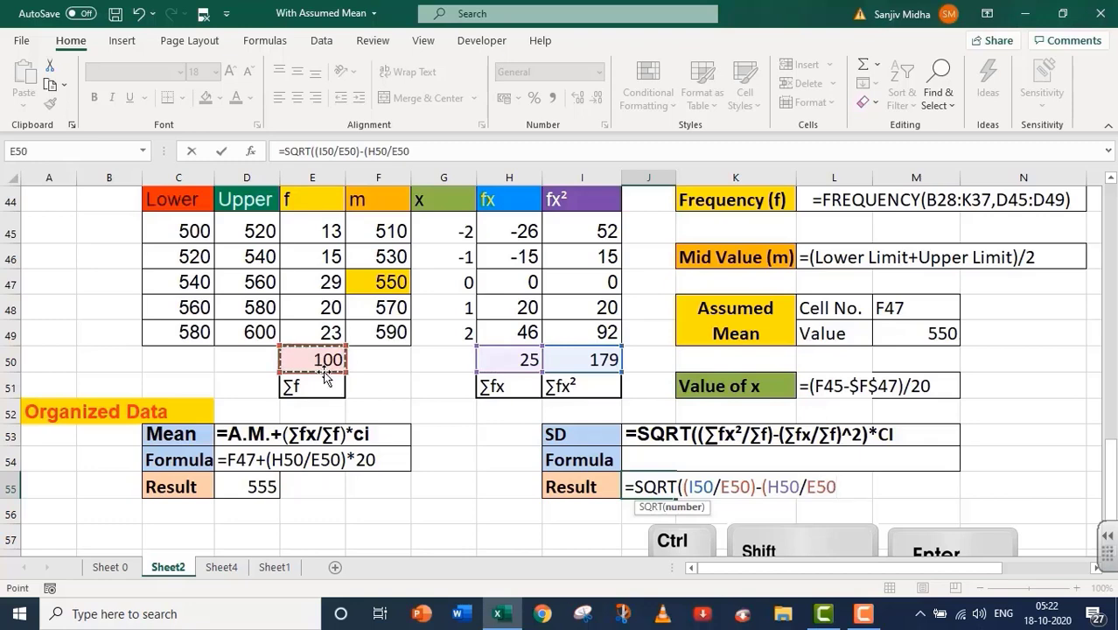
type(")^")
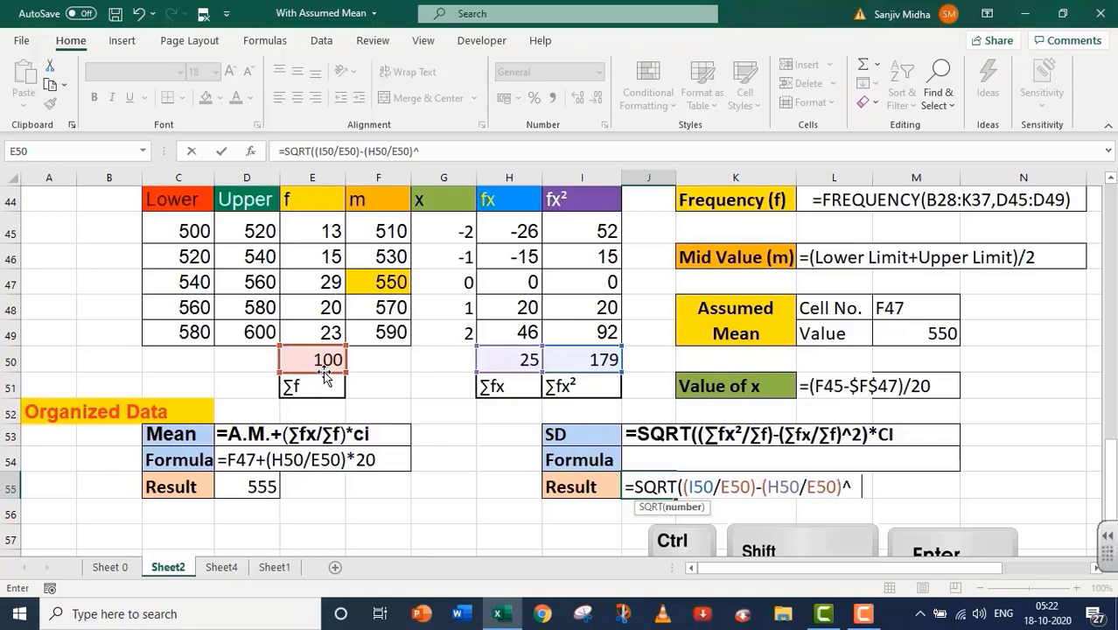
type("2)")
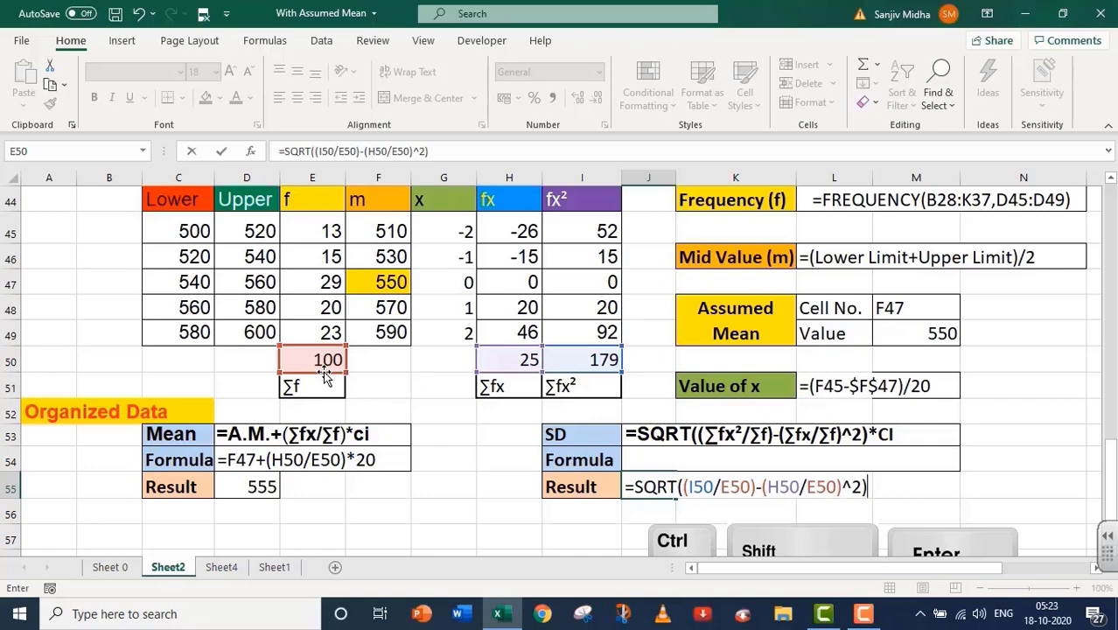
type("*20")
key("ctrl+shift+Return")
Compare the organized-data mean and SD with the unorganized-data results beside the Fixed Values table
left_click(708, 525)
scroll(708, 523, "up", 1)
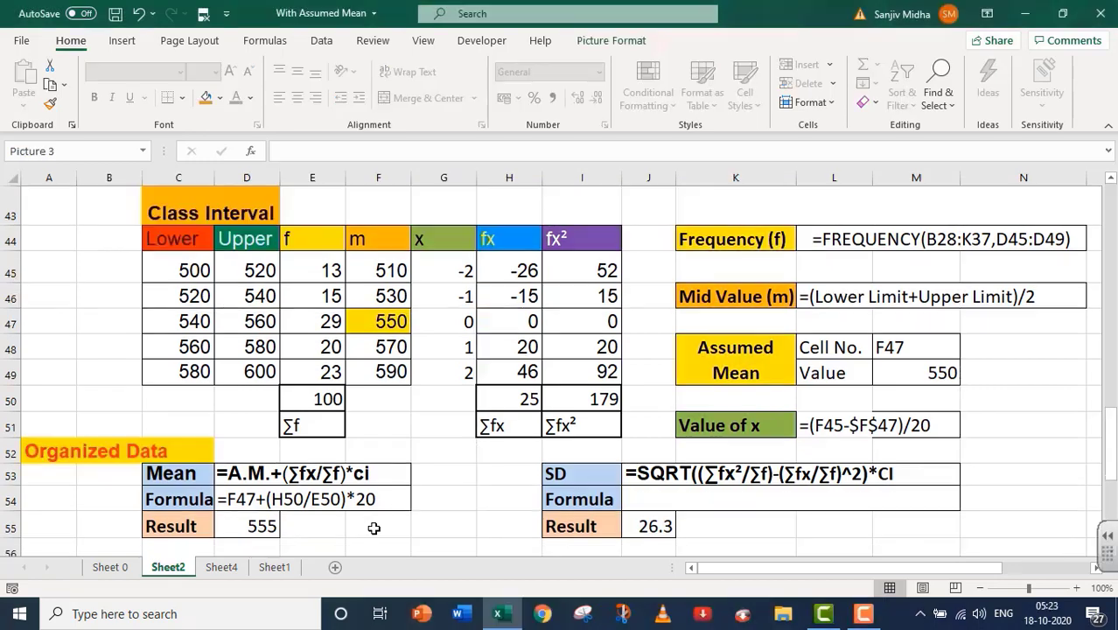
scroll(658, 506, "up", 6)
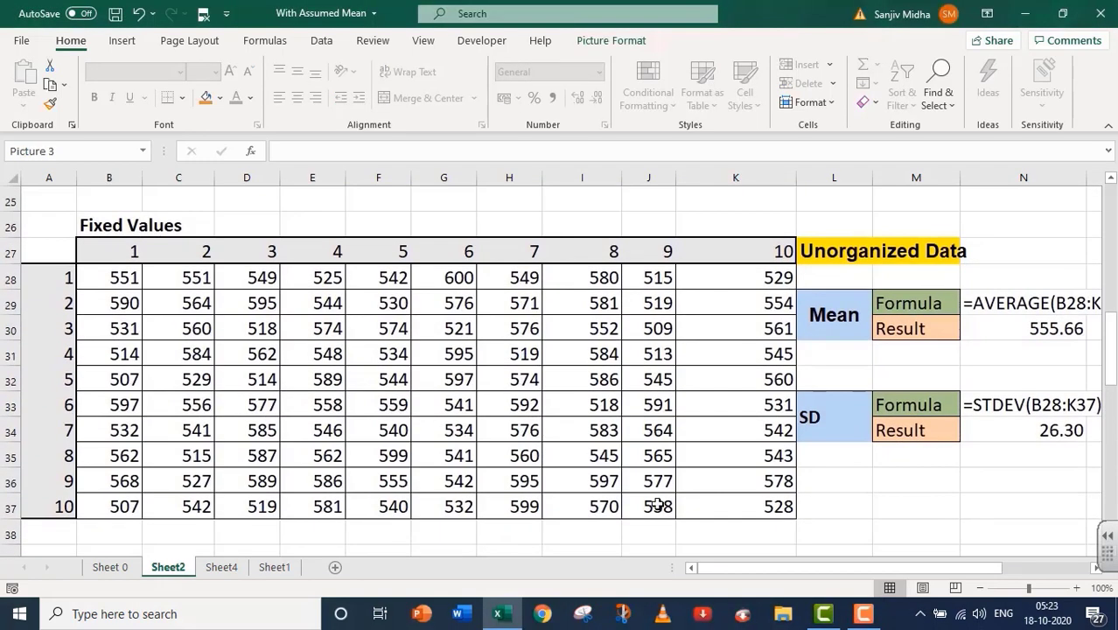